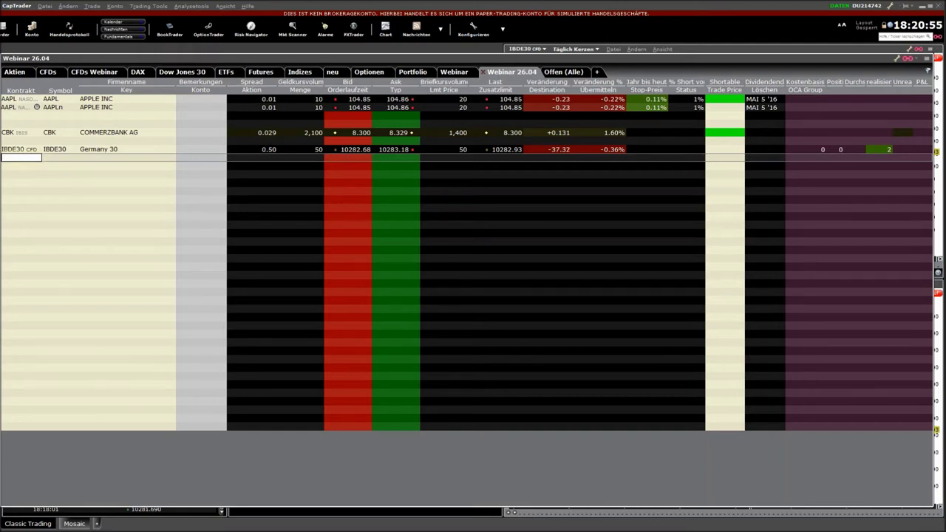
Step: Open the account overview, examine the balances and the Marktwert – Echte FX Balance section, and close it
click(33, 32)
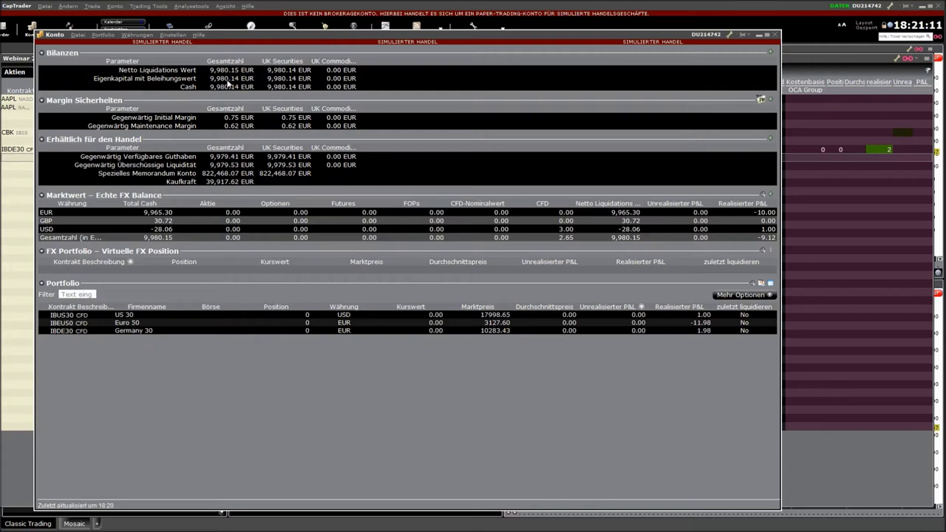
click(56, 196)
click(62, 197)
click(73, 198)
click(73, 198)
click(776, 38)
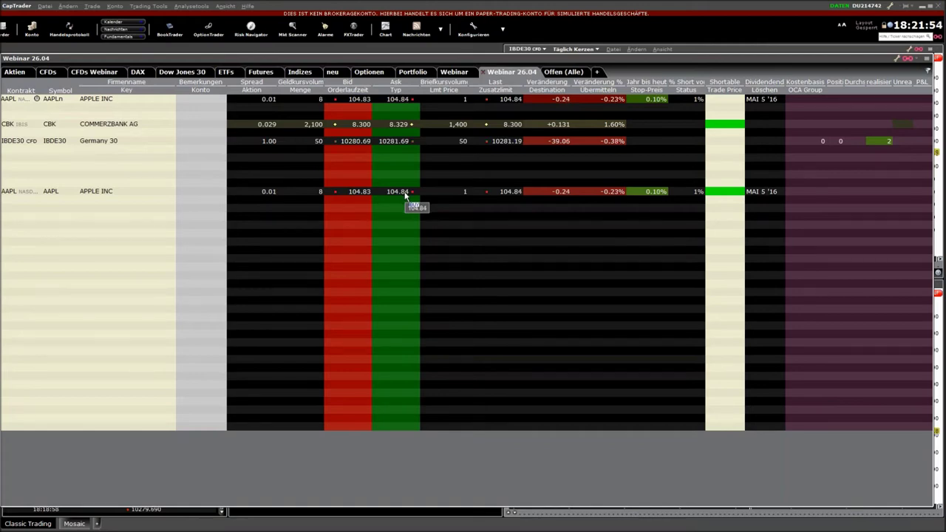
Step: Create a buy order for 100 AAPL shares on NASDAQ from the stock's ask price
mouse_move(397, 87)
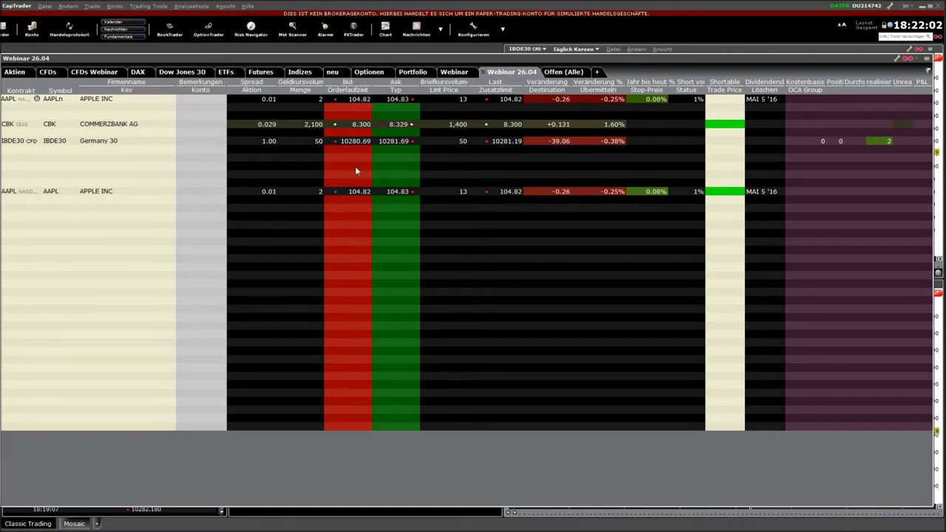
mouse_move(350, 88)
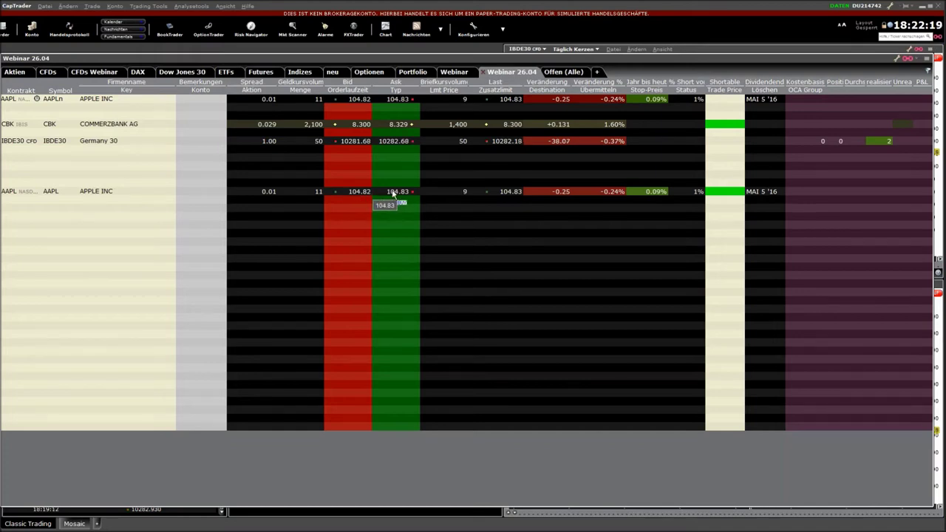
click(394, 193)
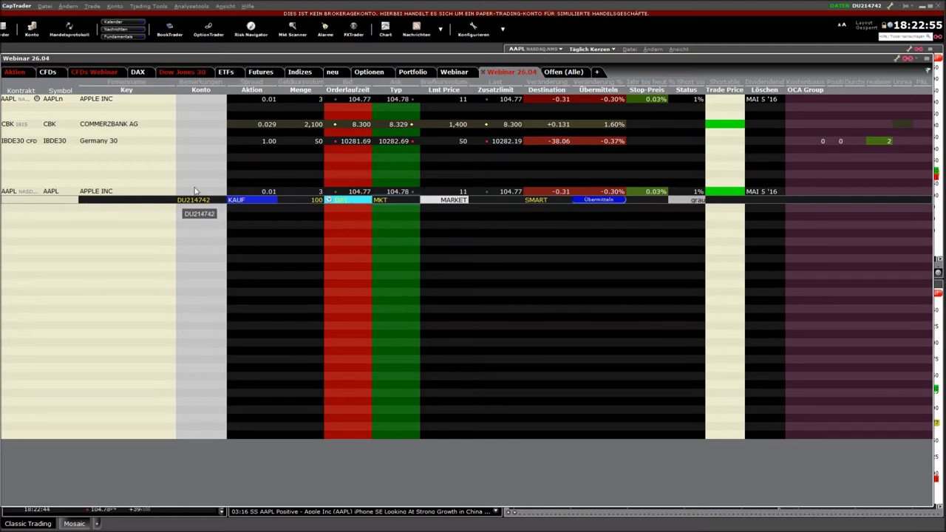
click(7, 102)
scroll(8, 102, down, 3)
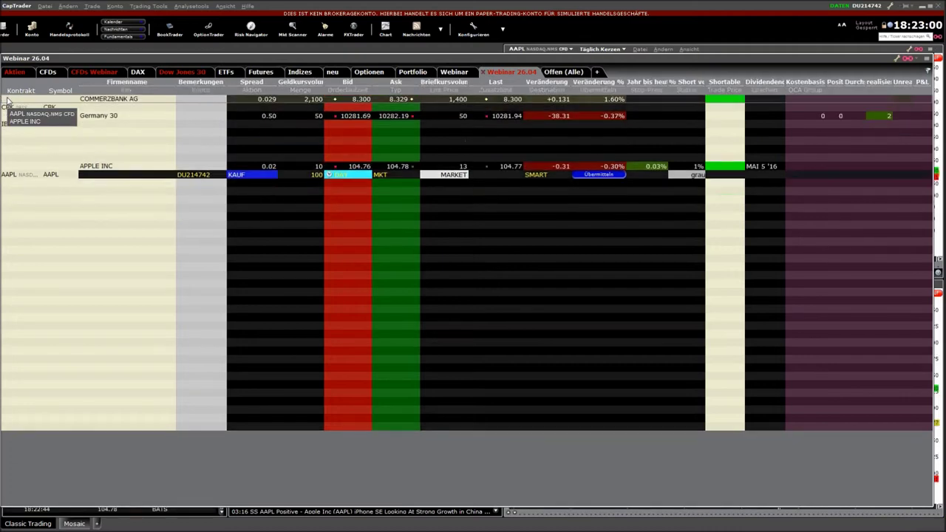
scroll(7, 102, down, 2)
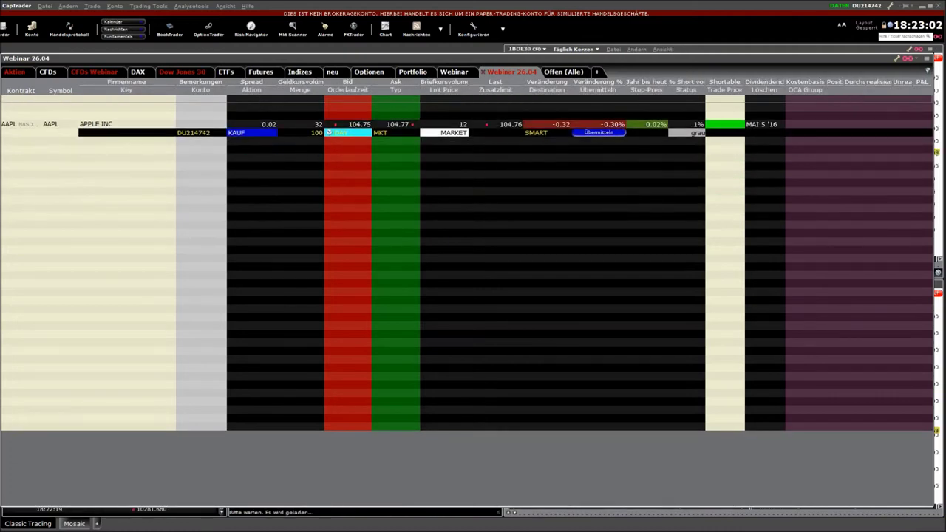
click(44, 134)
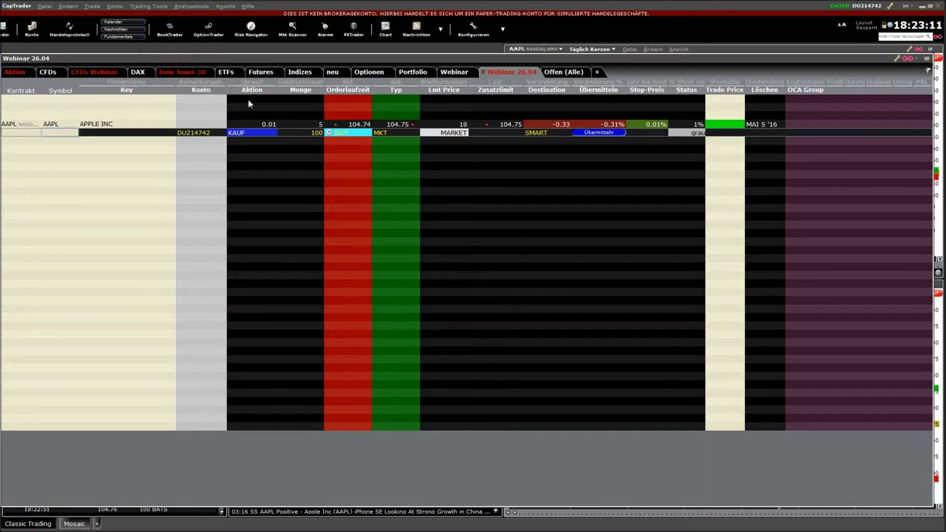
Step: Set the AAPL order's action to KAUF and its time in force to GTC
mouse_move(251, 94)
mouse_move(207, 94)
click(246, 136)
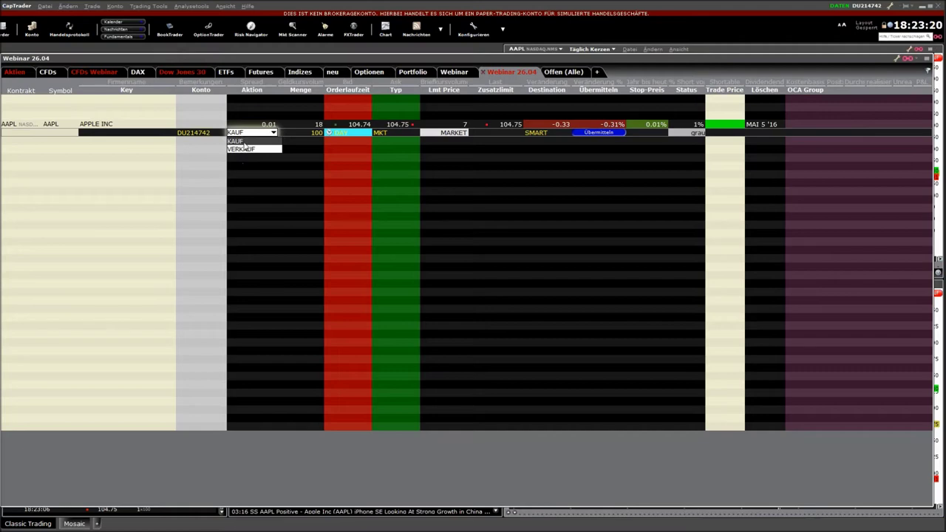
click(244, 142)
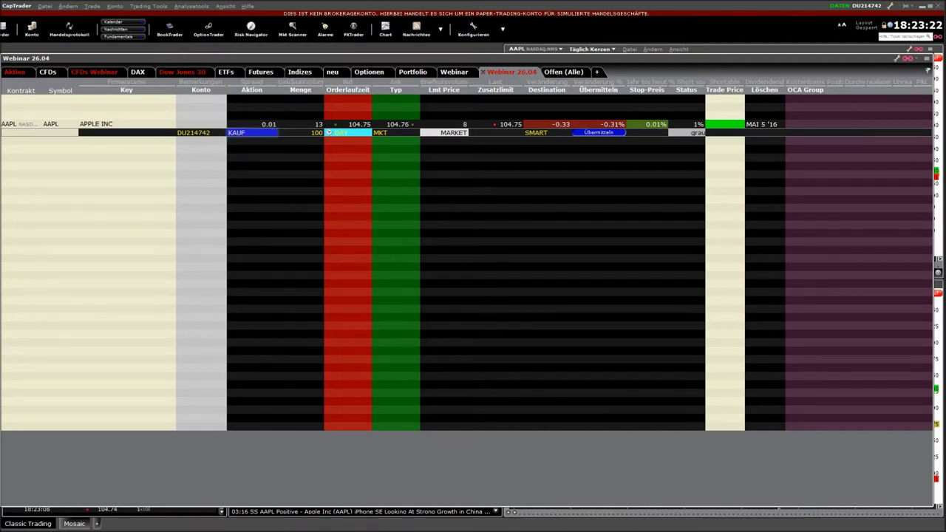
click(358, 136)
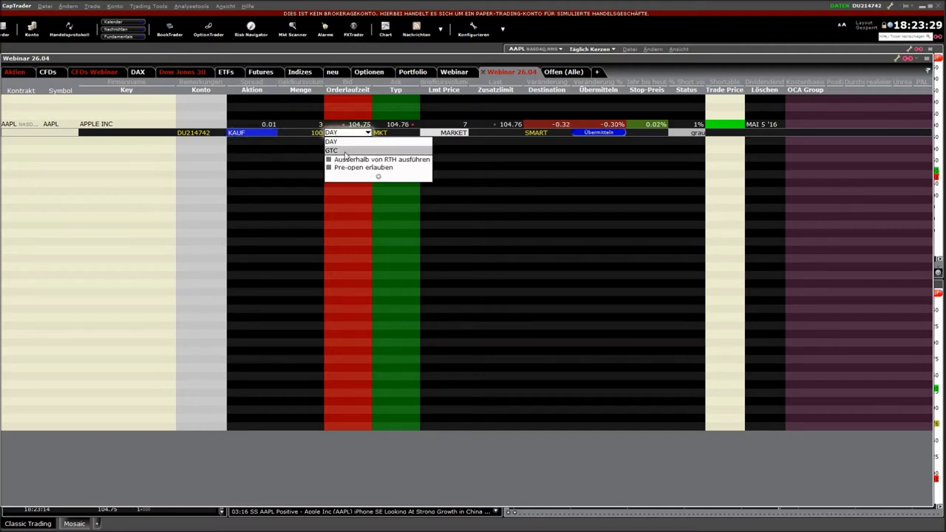
click(344, 152)
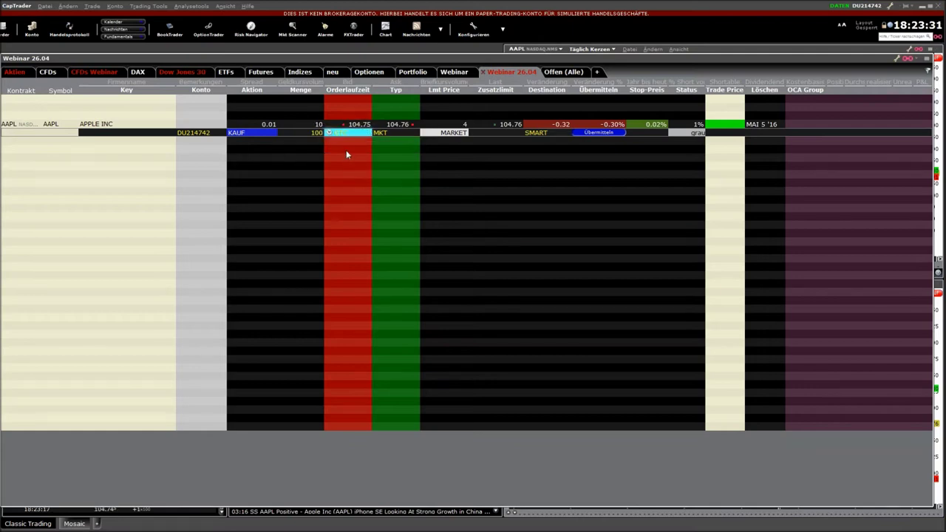
Step: Change the AAPL order type to LMT and set the limit price to 103.50
click(393, 132)
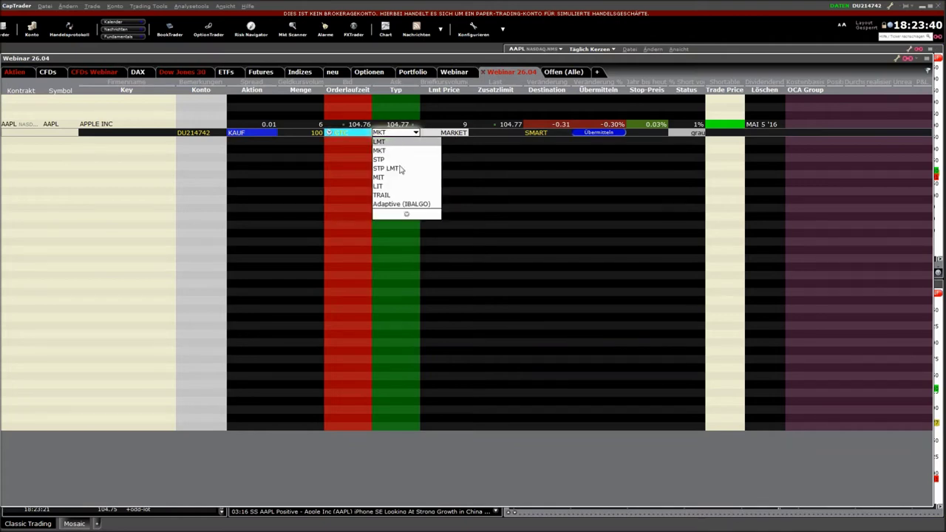
click(406, 213)
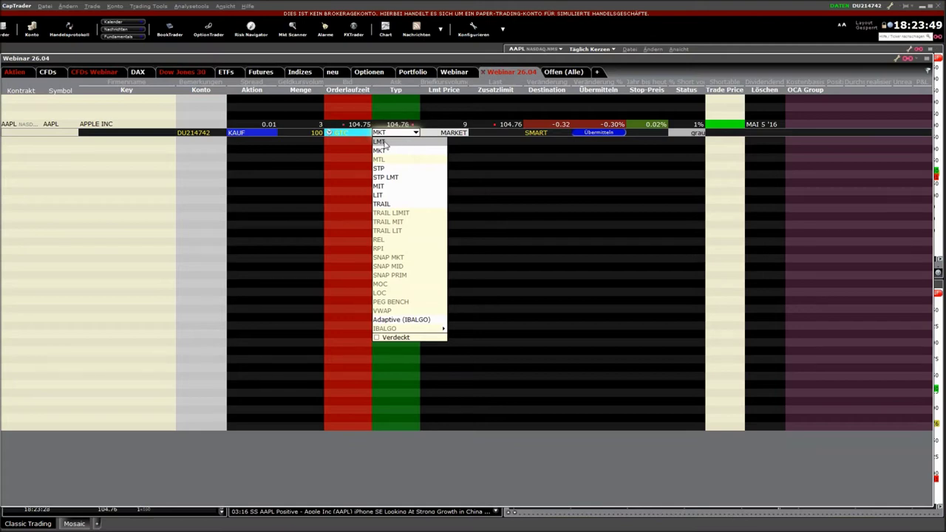
click(383, 141)
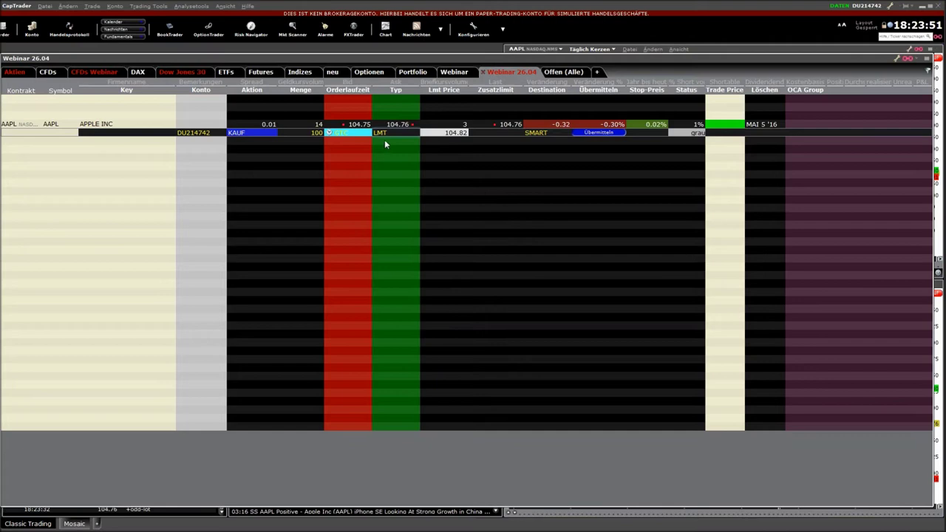
click(467, 133)
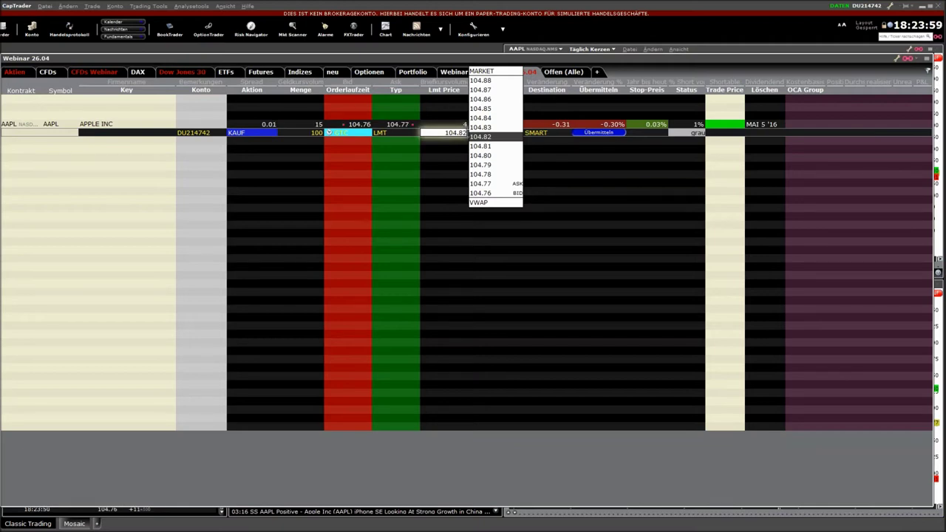
text(103.5)
key(Return)
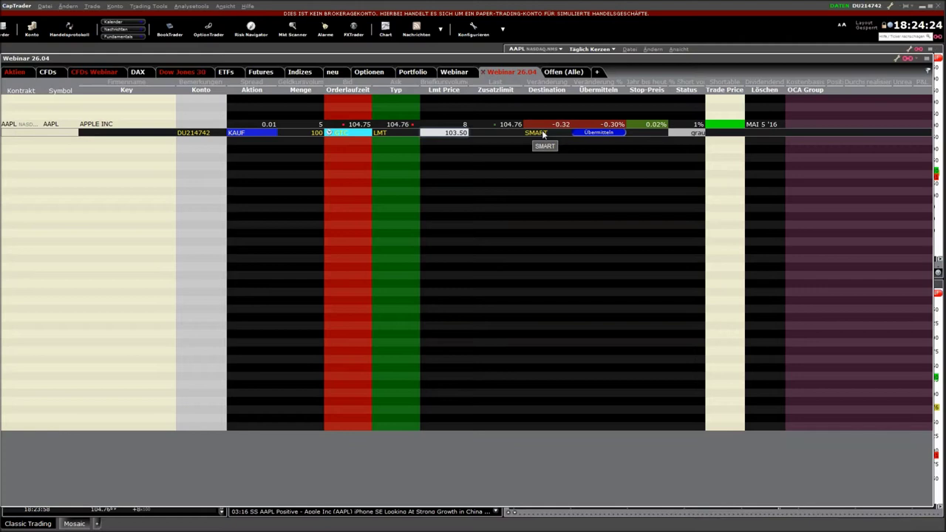
Step: Set the AAPL order's destination to SMART and submit the order
click(544, 133)
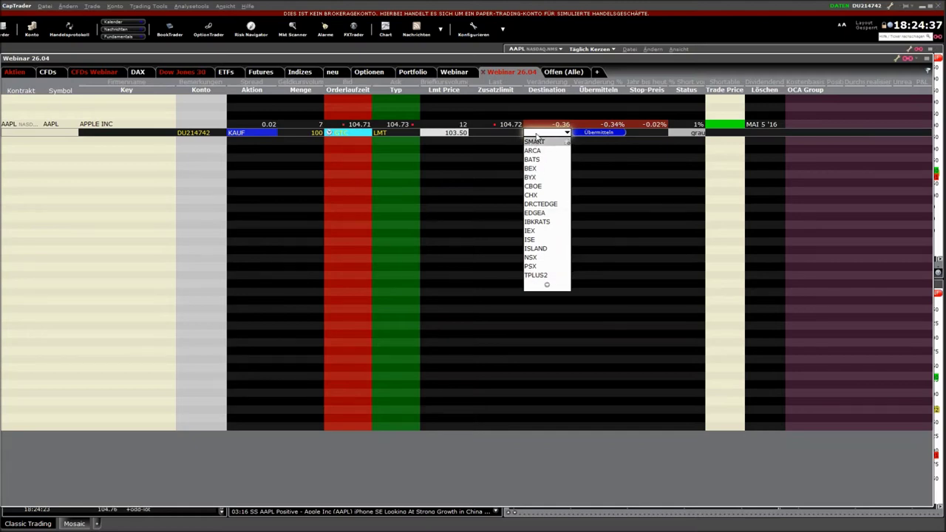
click(535, 140)
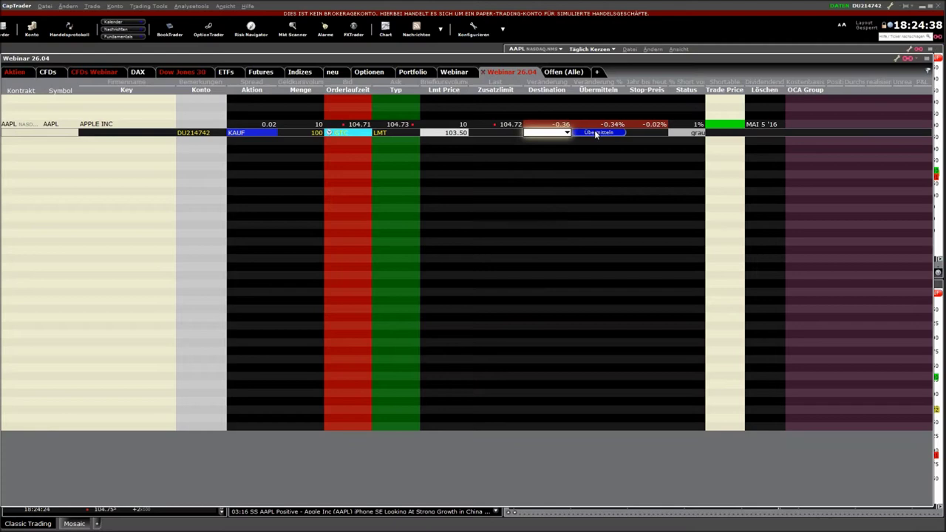
click(562, 134)
click(545, 144)
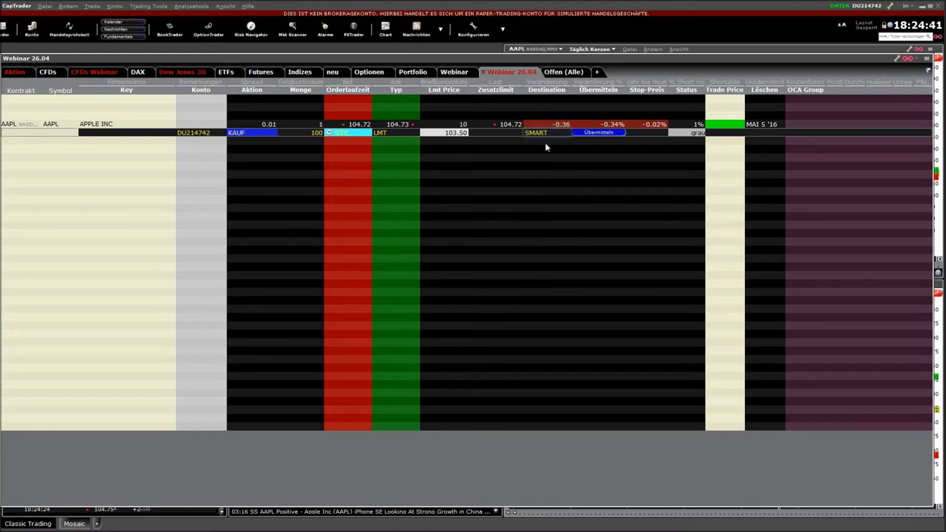
click(600, 130)
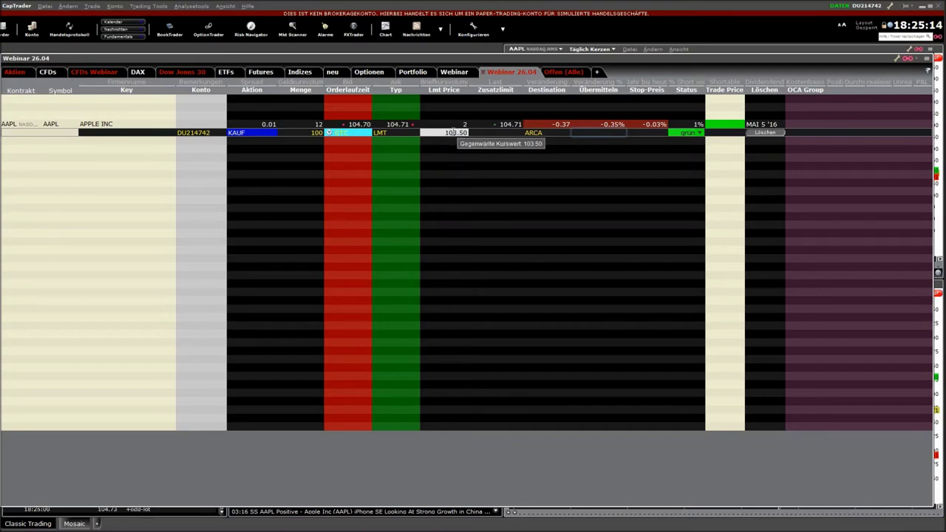
Step: Raise the submitted AAPL order's limit price to 104.71 and send the update
click(452, 133)
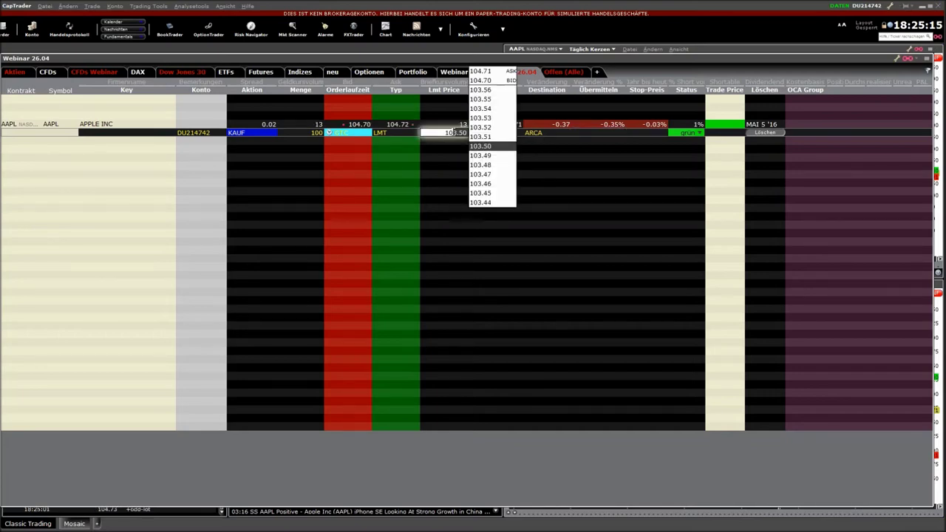
click(487, 77)
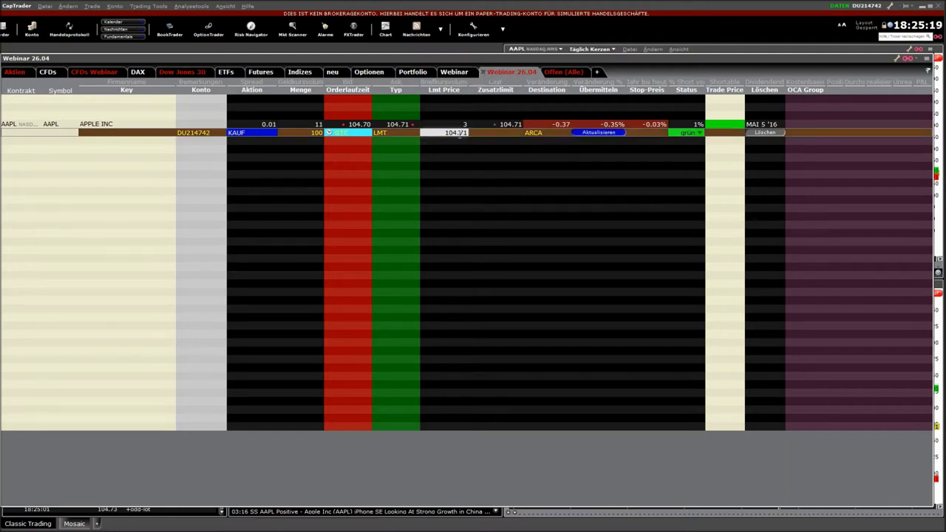
click(590, 132)
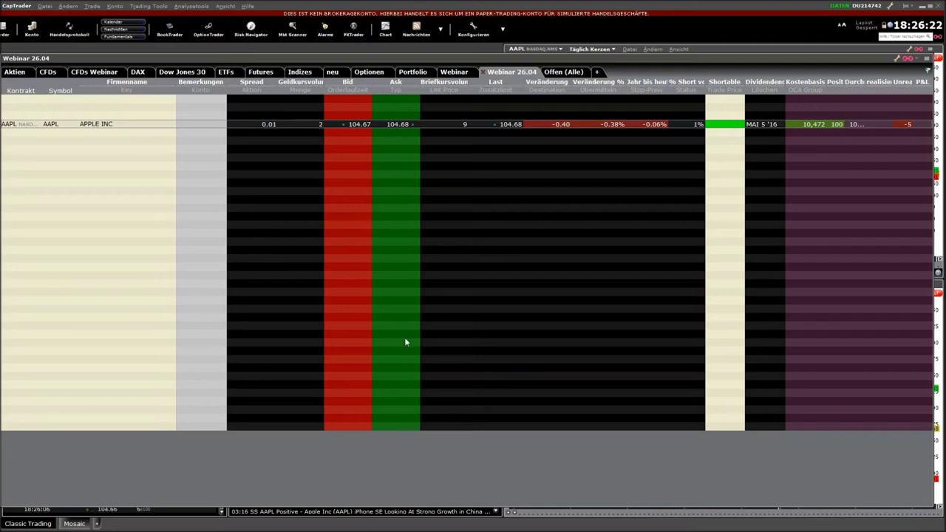
Step: Open the account overview again and examine the USD and EUR cash in the Echte FX Balance section
click(32, 31)
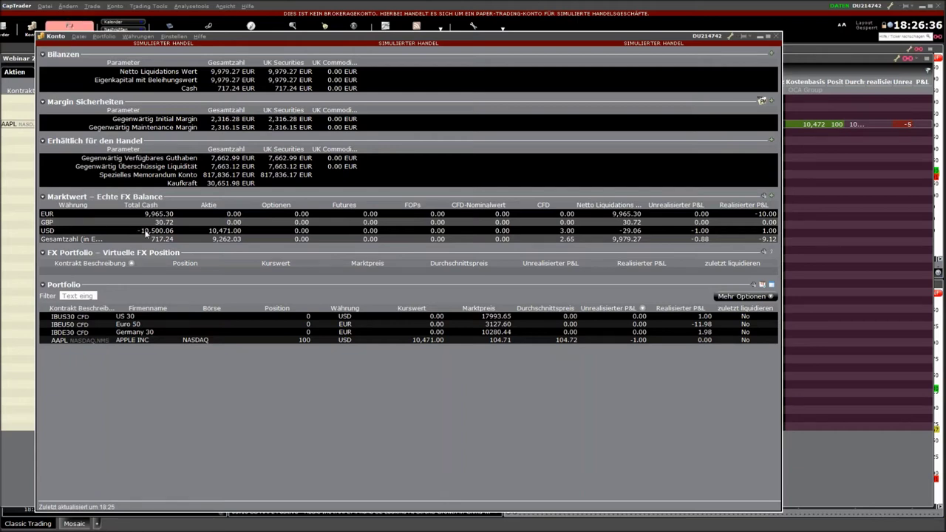
click(55, 233)
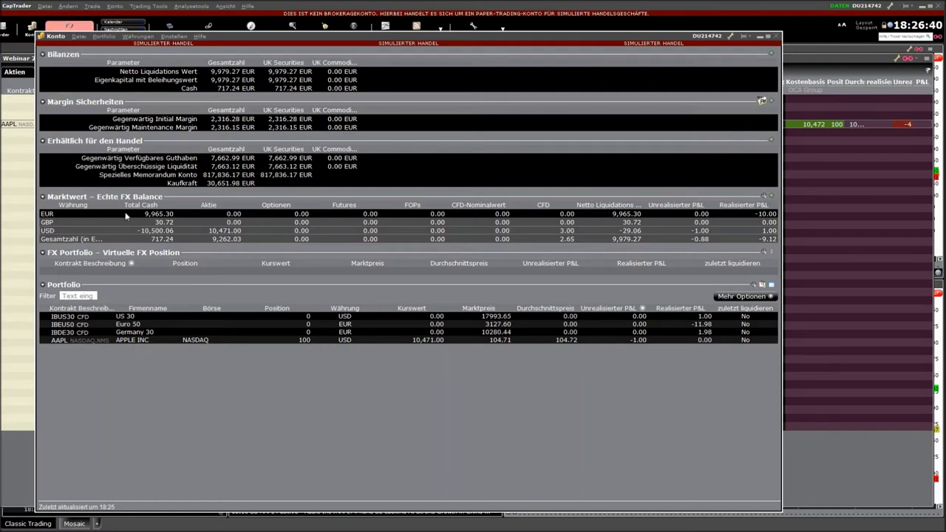
click(55, 198)
click(55, 198)
Step: Close the USD currency position from the FX balance and confirm the conversion, leaving the message enabled for future requests
click(129, 231)
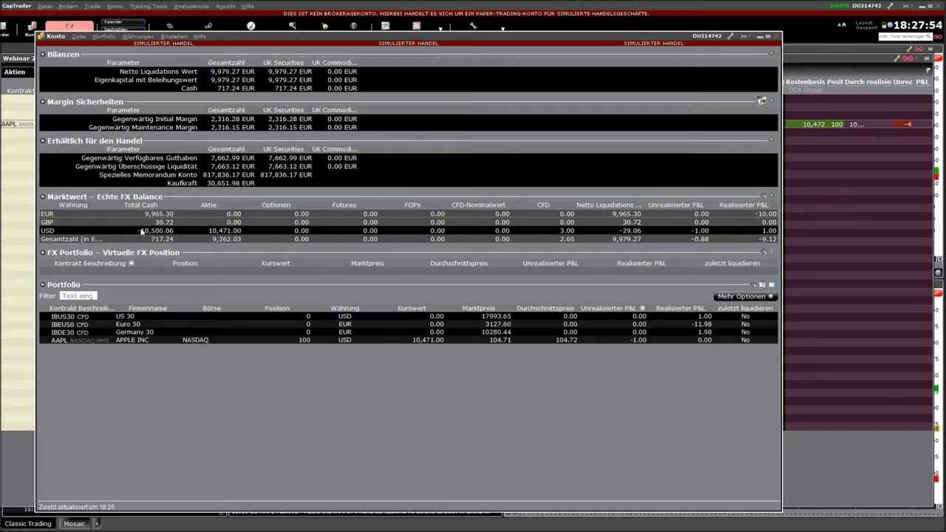
right_click(138, 234)
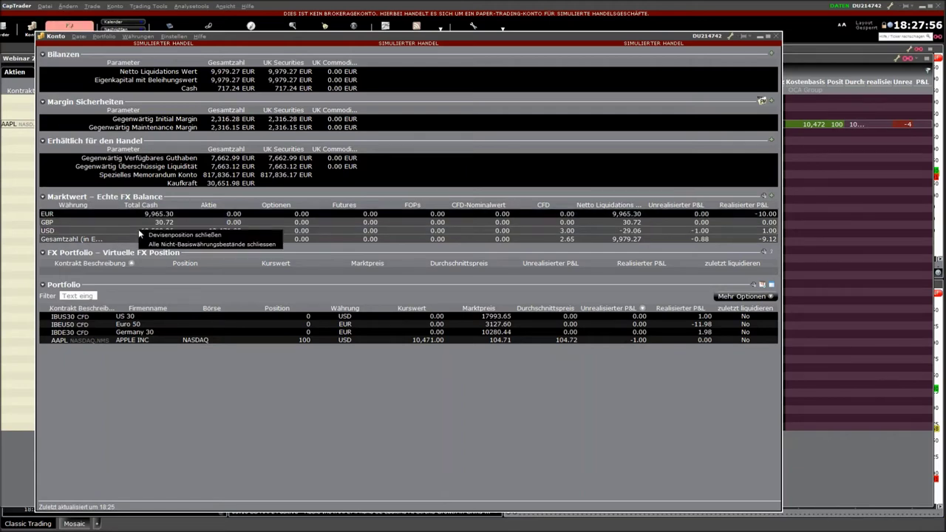
click(178, 235)
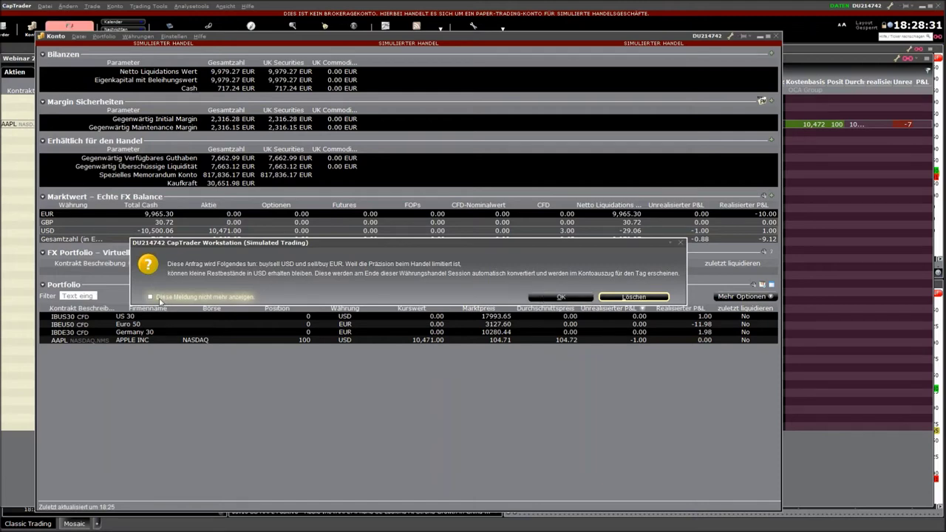
click(161, 298)
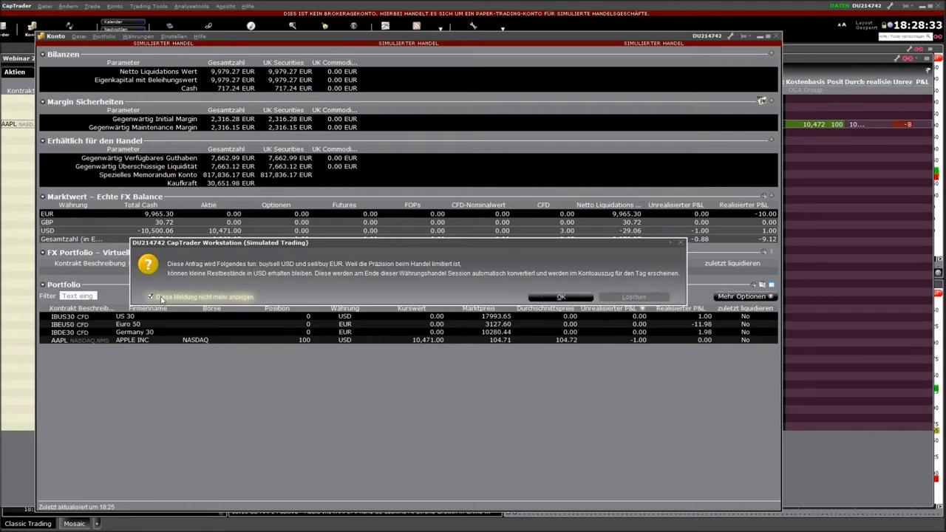
click(161, 298)
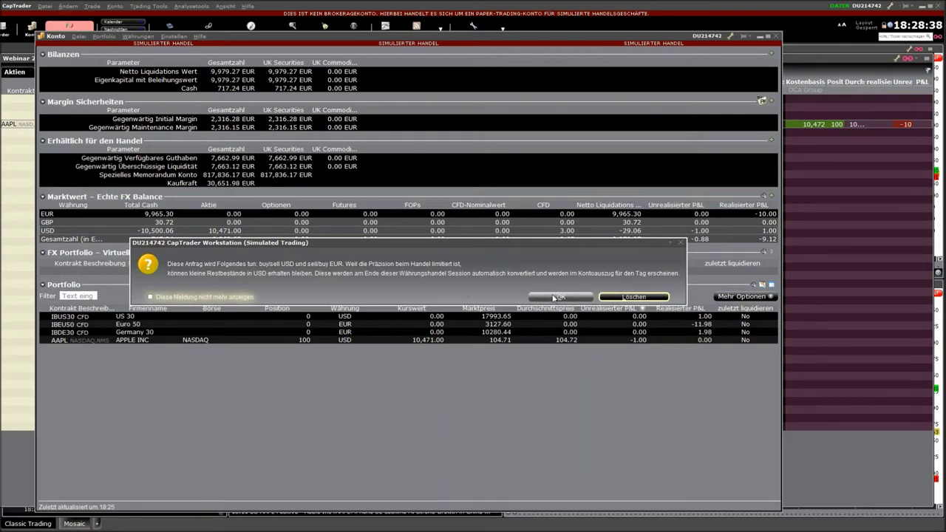
click(558, 297)
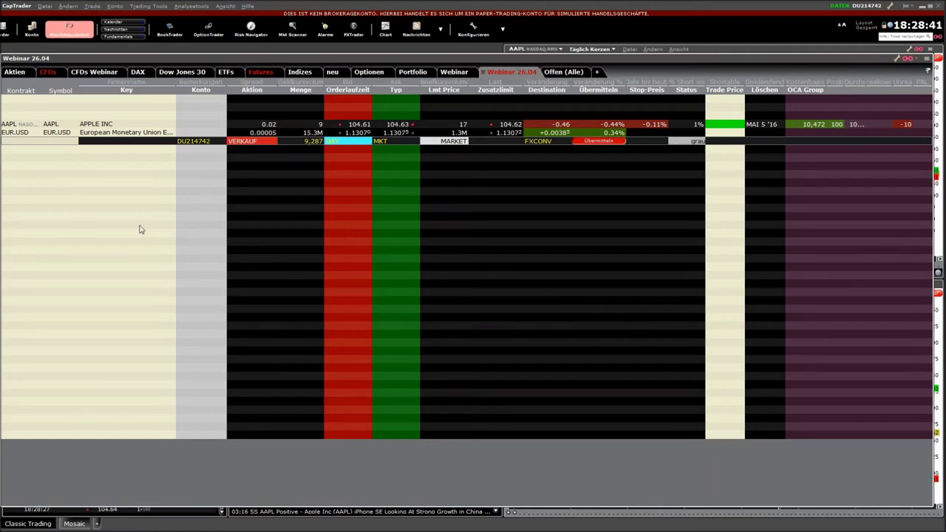
Step: Move the EUR.USD row with its sell order several rows below AAPL and choose MKT as its order type
drag(13, 137, 12, 183)
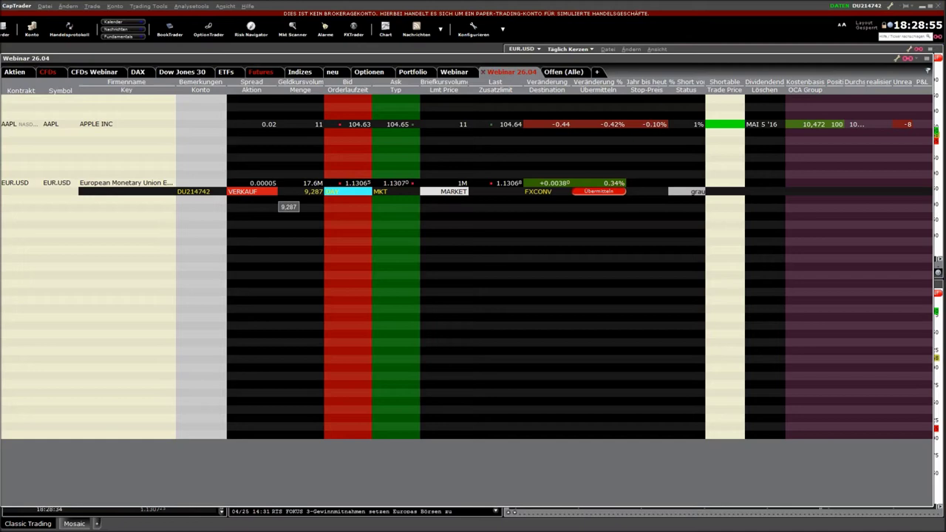
click(386, 193)
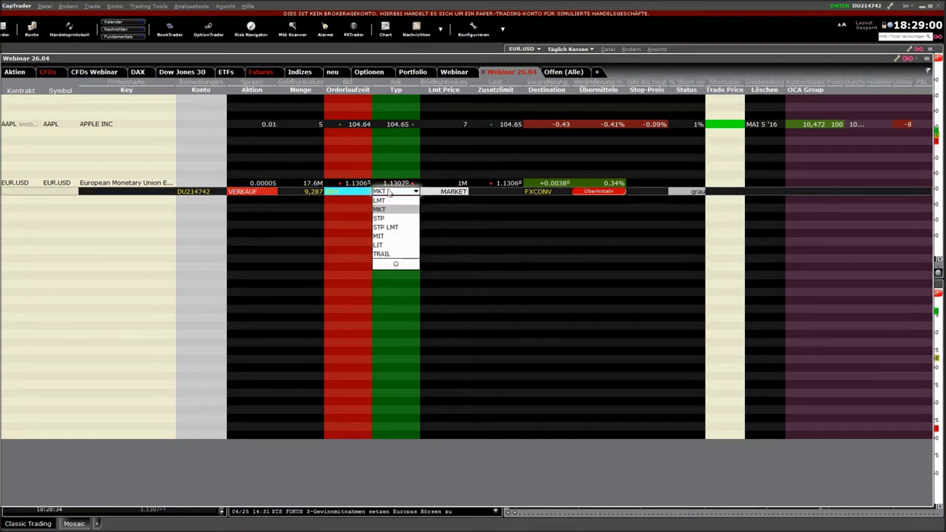
click(390, 207)
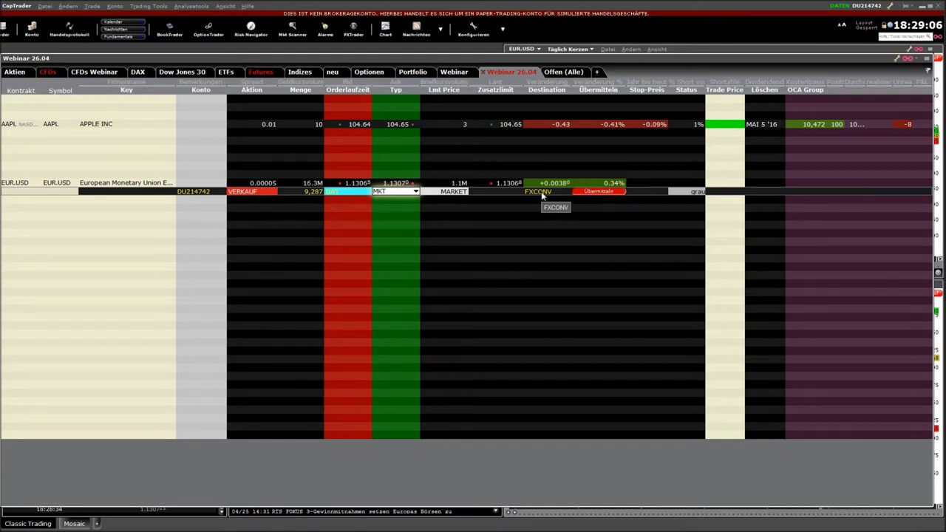
Step: Check the close-position options for the USD balance in the account overview and submit the EUR.USD market sell order for 9,287
click(32, 30)
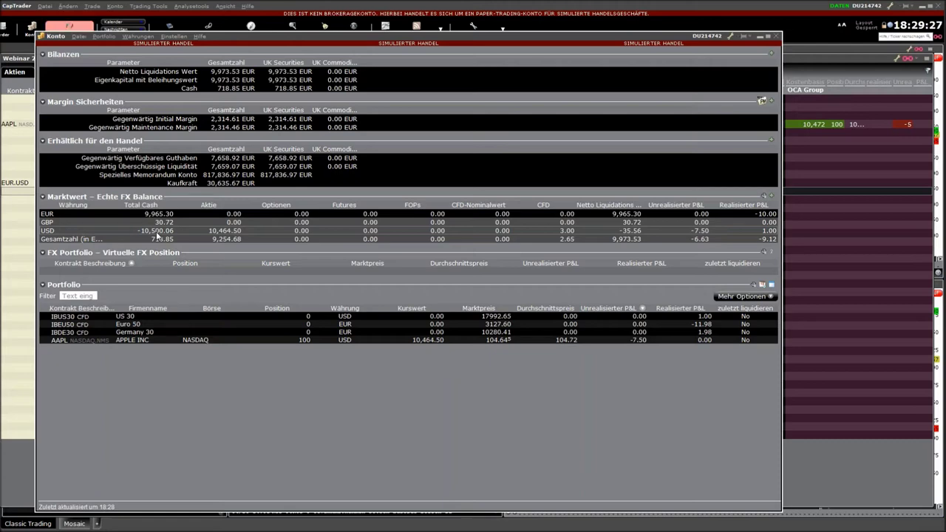
right_click(157, 235)
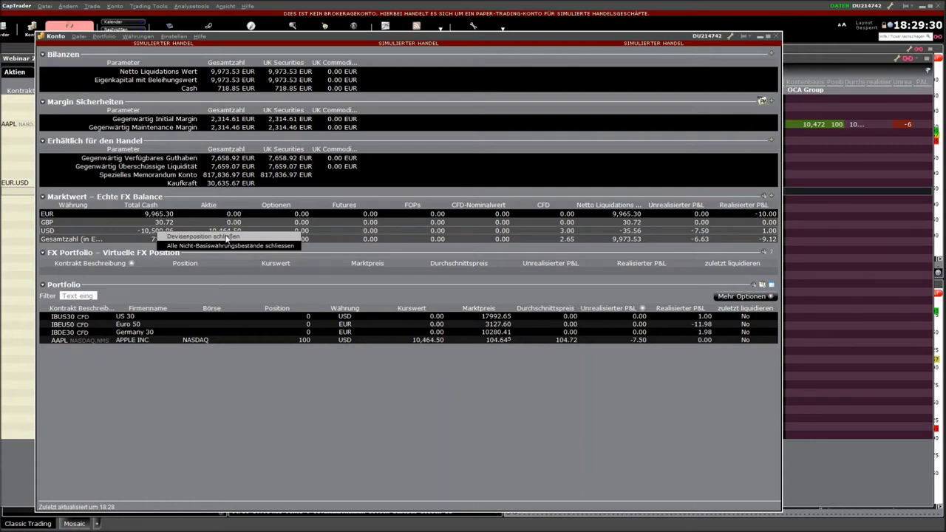
click(775, 36)
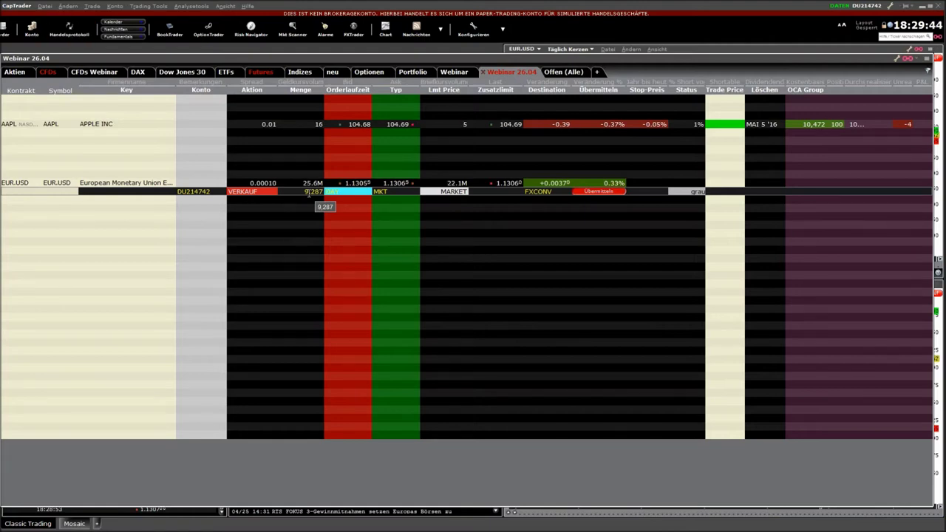
click(596, 192)
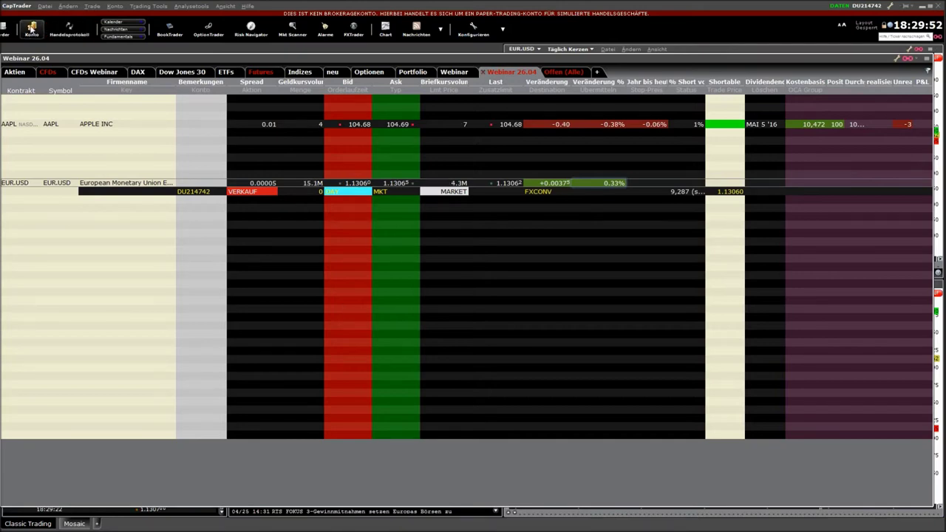
Step: Close the 100-share AAPL position from the account portfolio and submit its market sell order
click(31, 28)
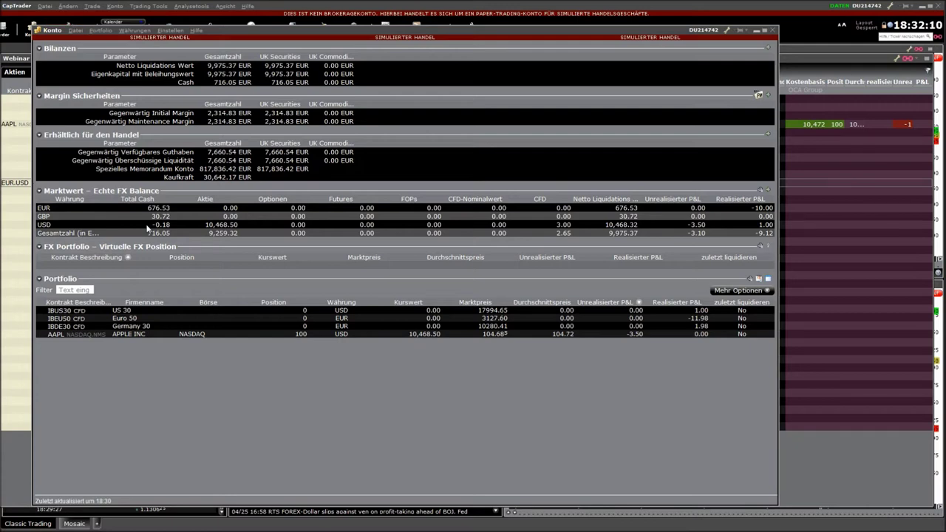
click(133, 338)
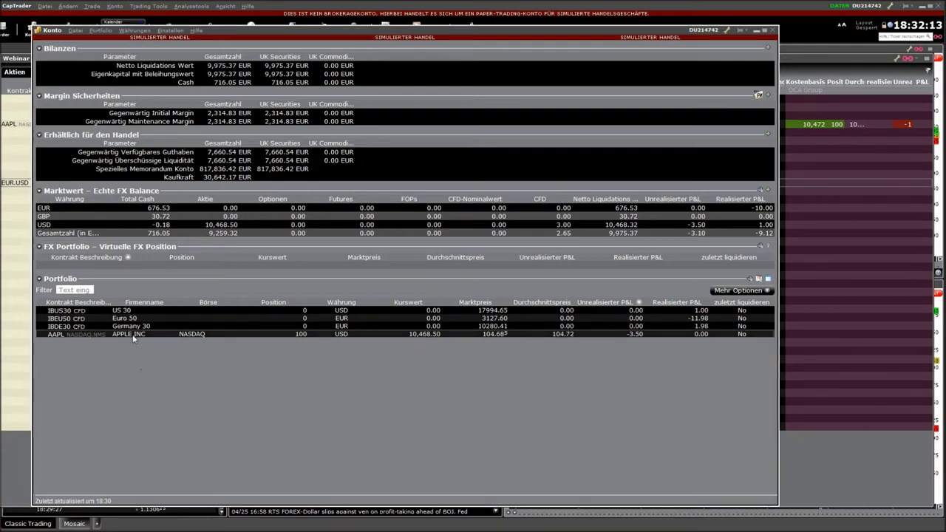
right_click(306, 337)
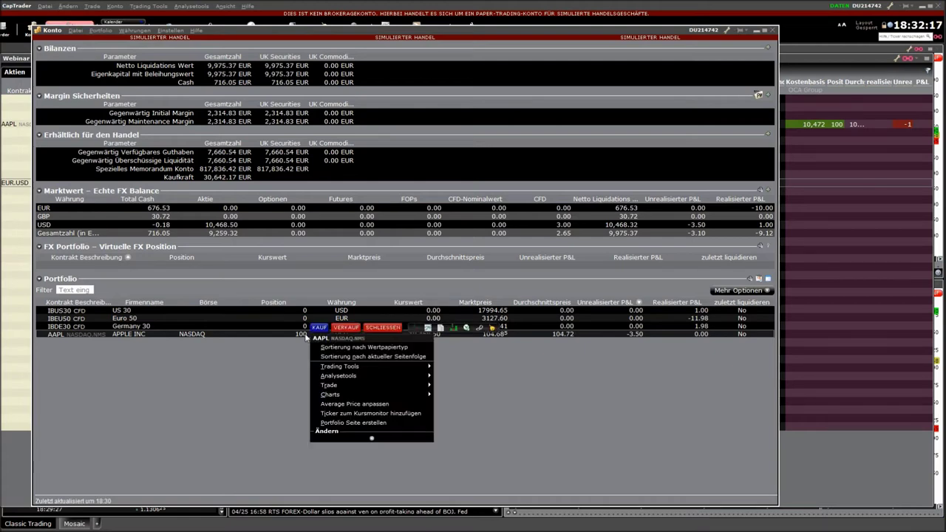
click(375, 327)
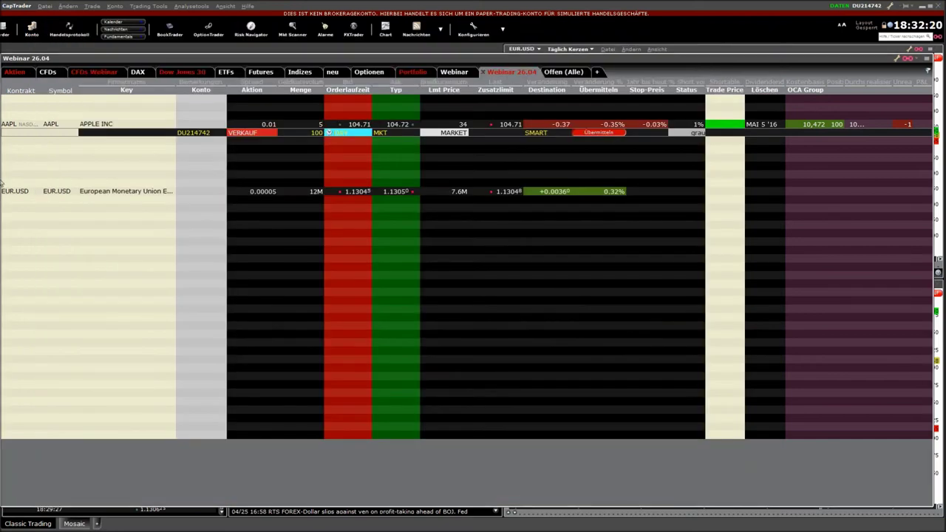
click(598, 133)
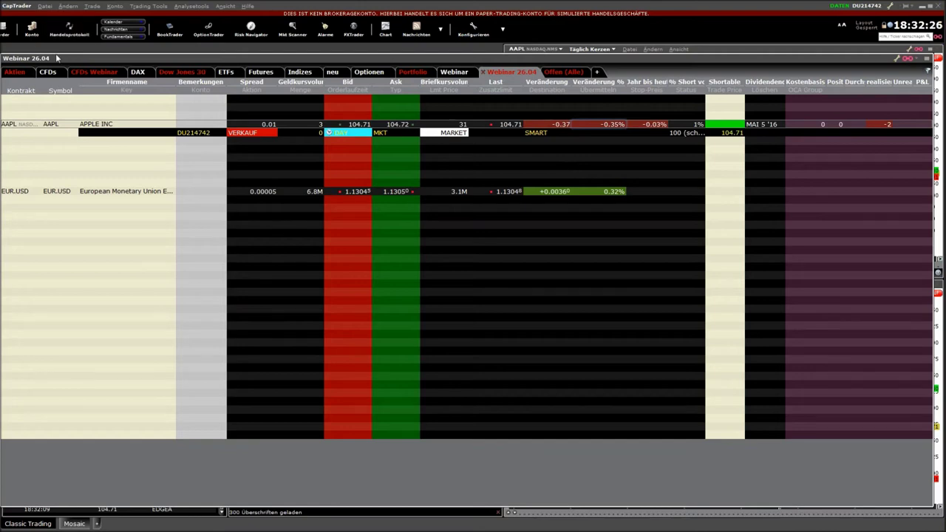
Step: Close the USD currency position from the account's real FX balance, confirm the conversion request and close the account overview
click(31, 30)
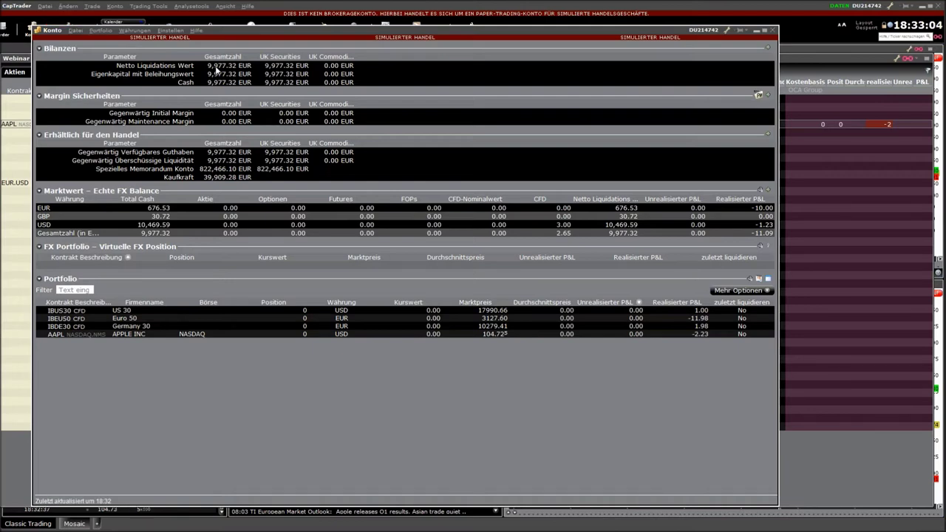
right_click(148, 228)
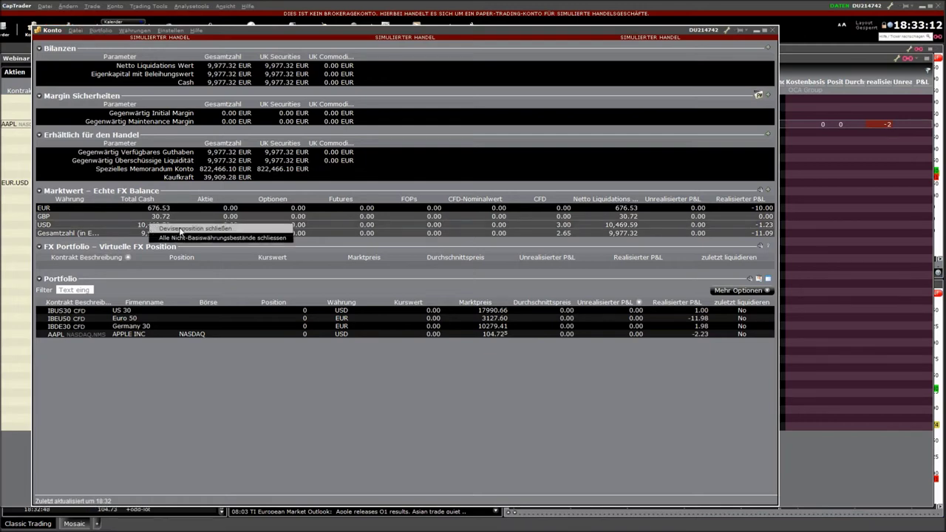
click(181, 229)
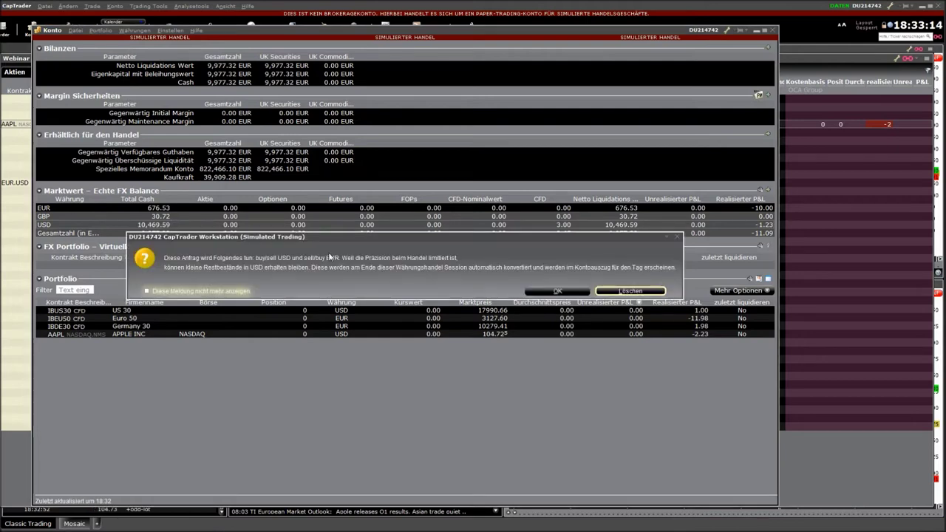
click(557, 291)
click(772, 30)
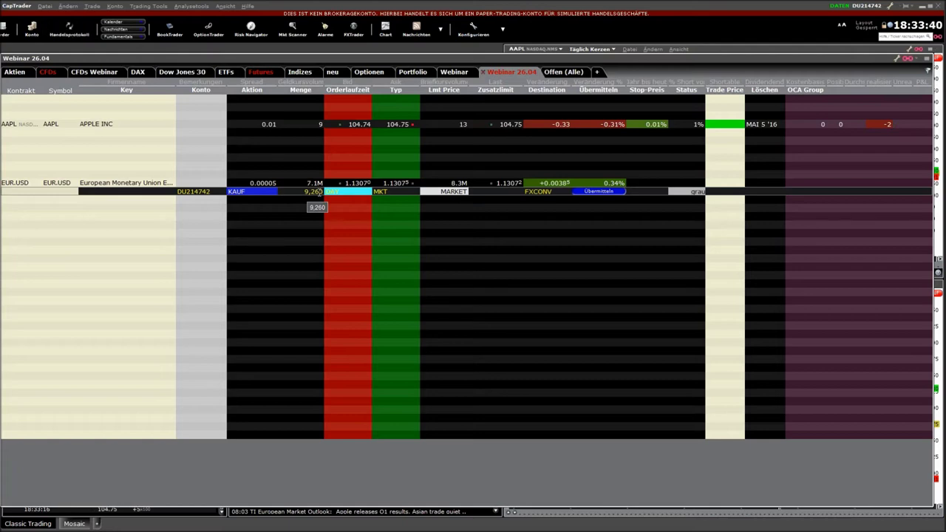
Step: Set the EUR.USD buy order's quantity to 5,260 and submit it
click(317, 191)
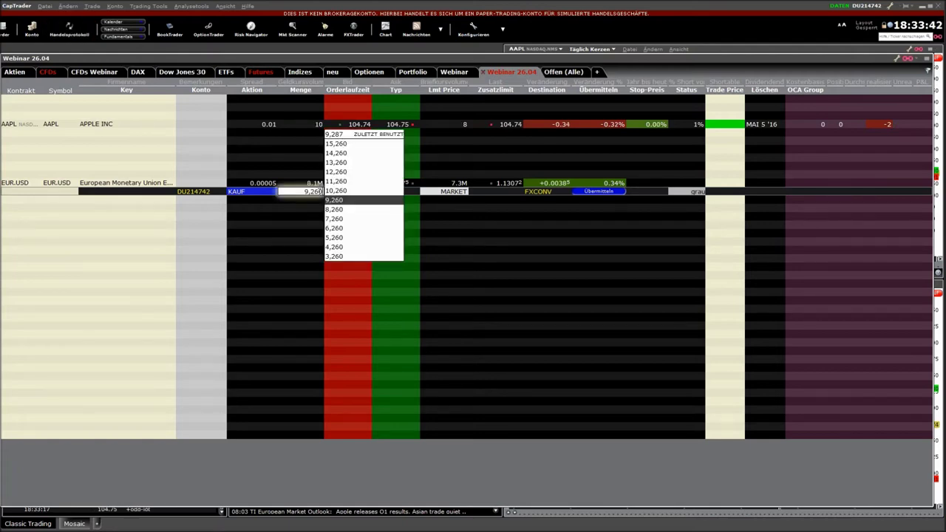
click(333, 238)
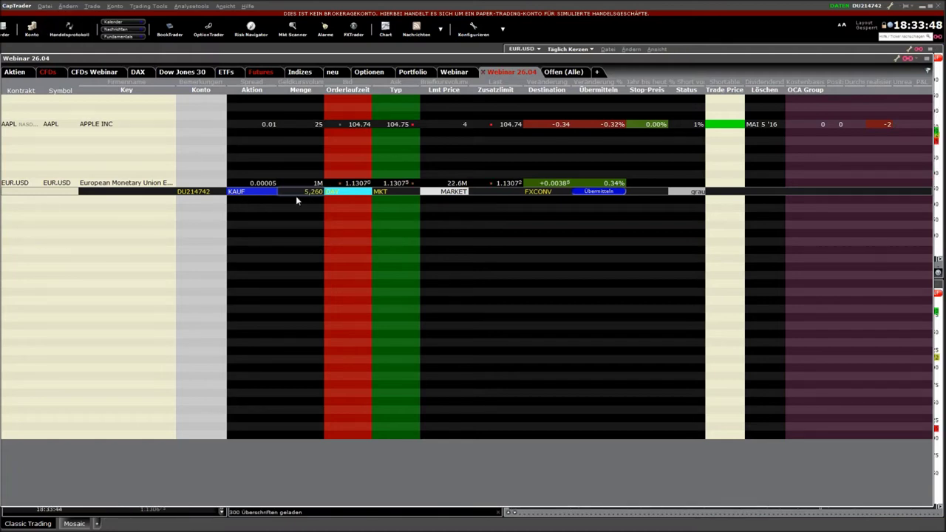
click(595, 193)
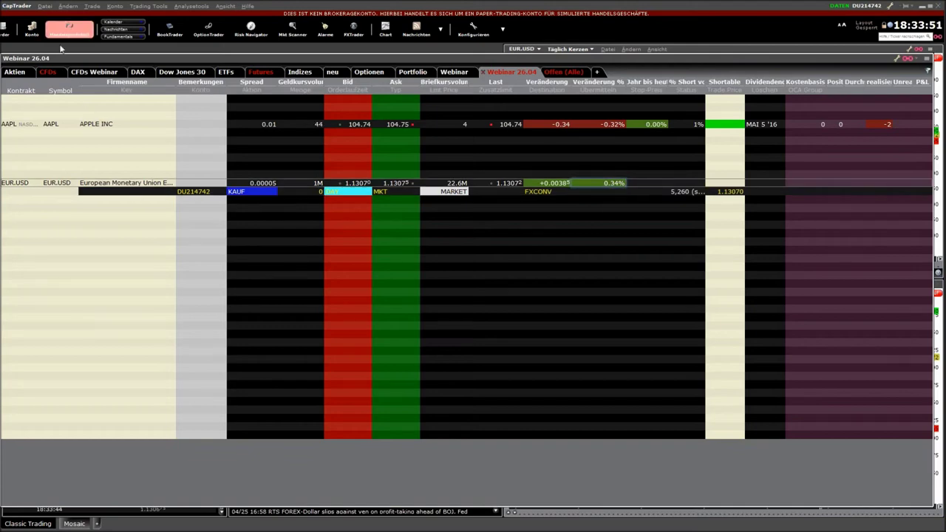
Step: Open the account overview, then collapse and re-expand the FX Portfolio section for virtual FX positions
click(32, 29)
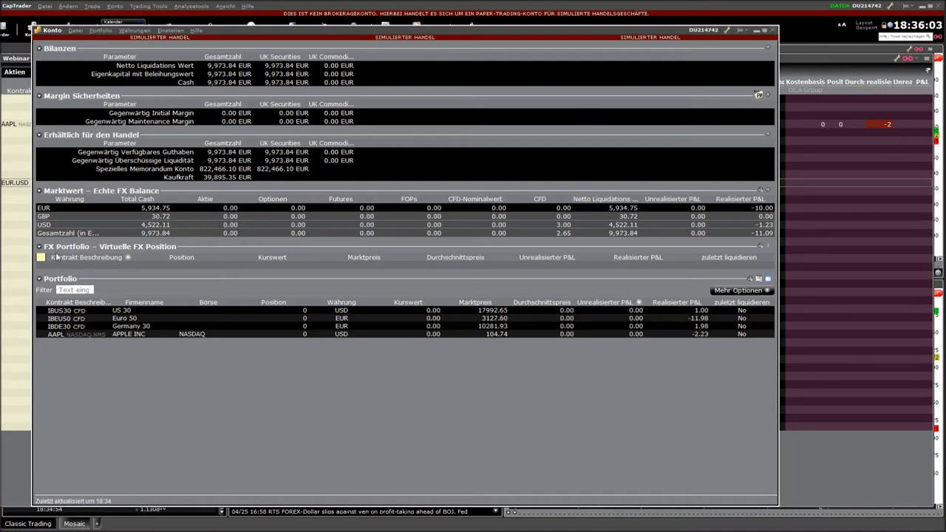
click(155, 249)
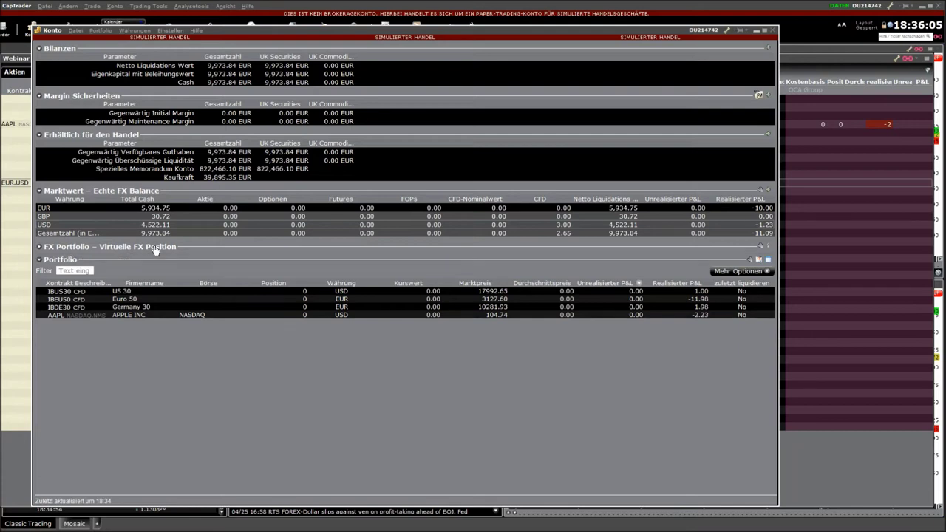
click(155, 249)
Step: Read the FX Portfolio cheat sheet, page through the order entry and watchlist sheets, then close the help and account overview
key(F1)
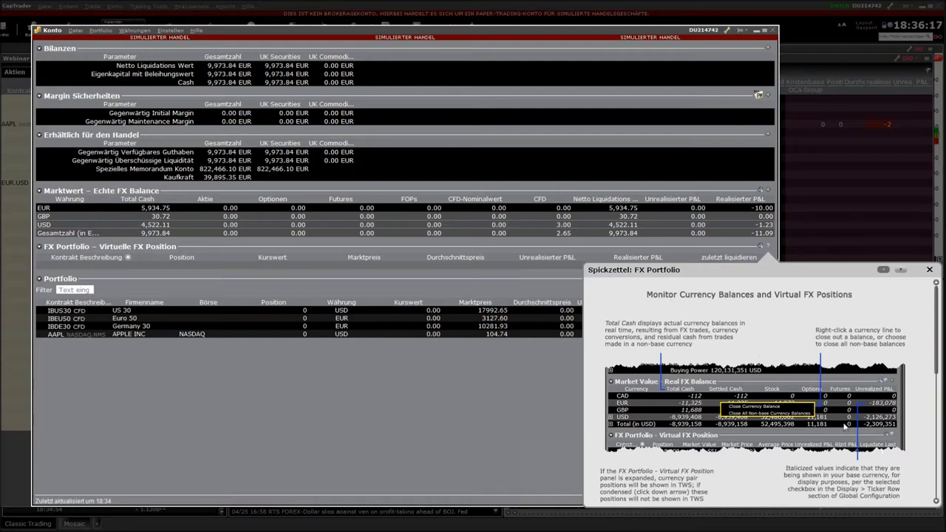
click(902, 270)
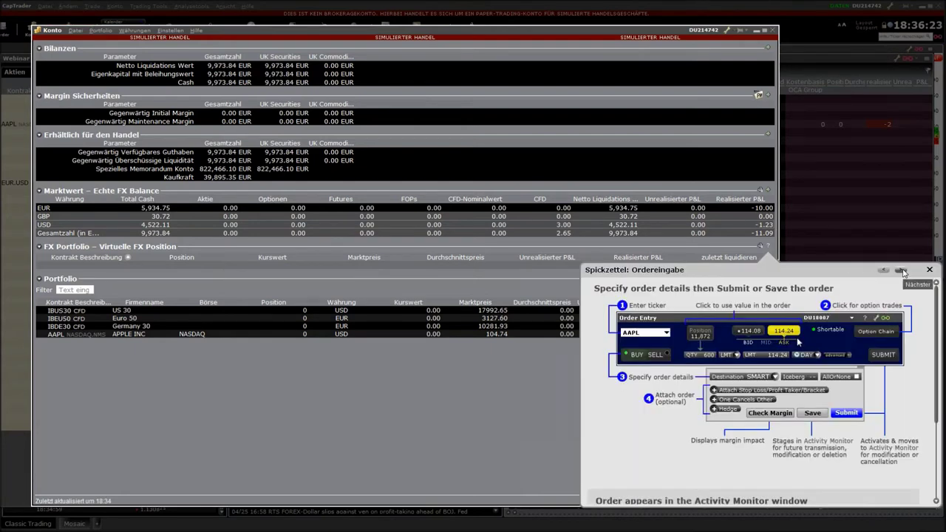
click(902, 272)
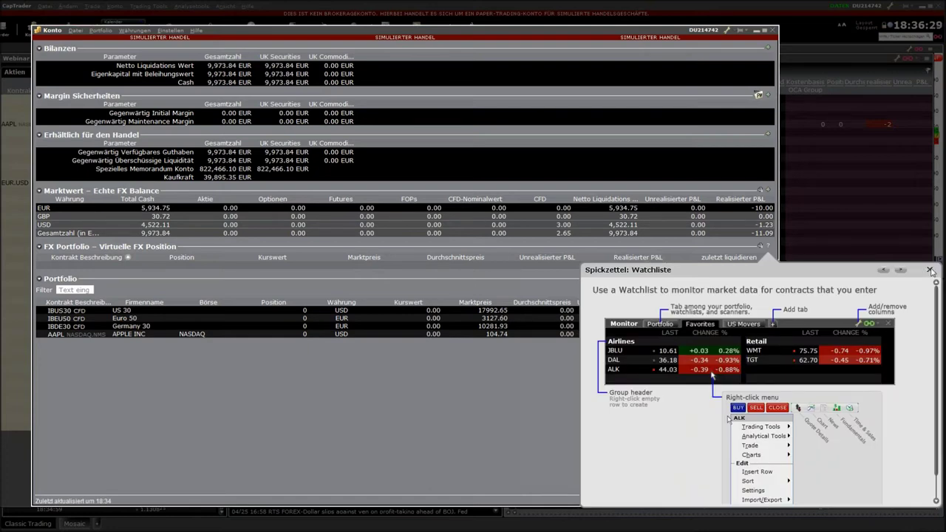
click(930, 270)
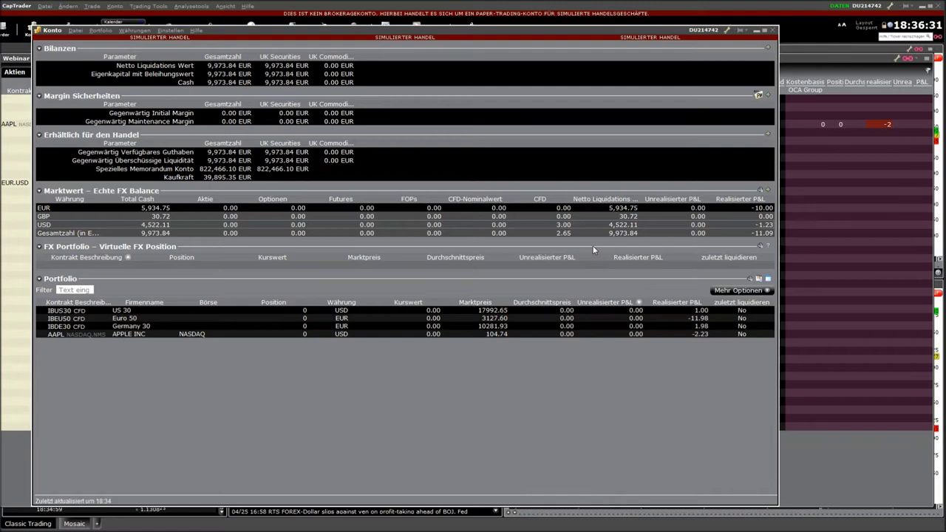
mouse_move(610, 258)
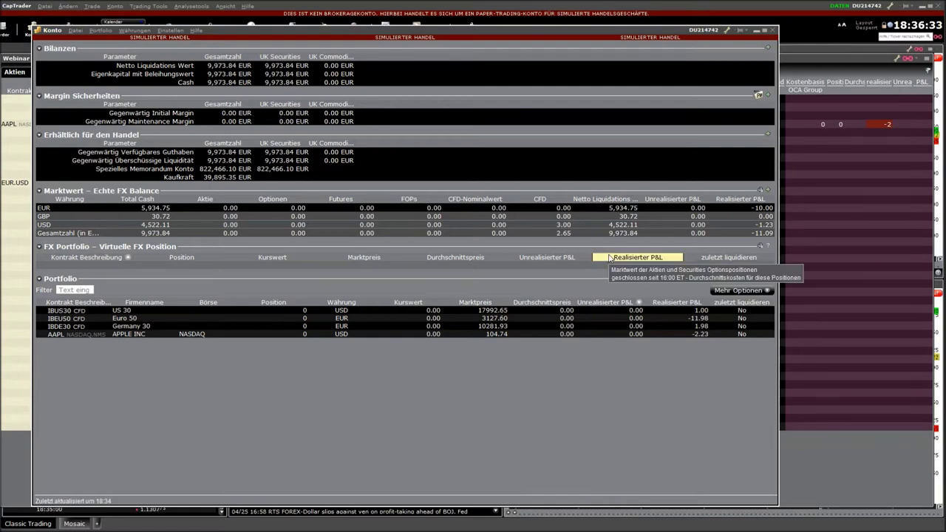
click(772, 30)
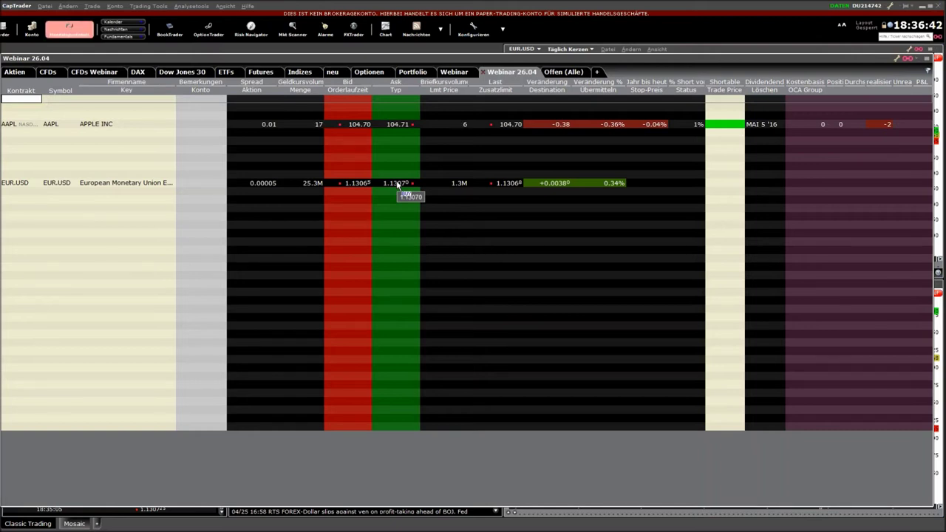
Step: Create a 20K EUR.USD buy order with destination IDEALPRO, set its order type to MKT and submit it
click(398, 183)
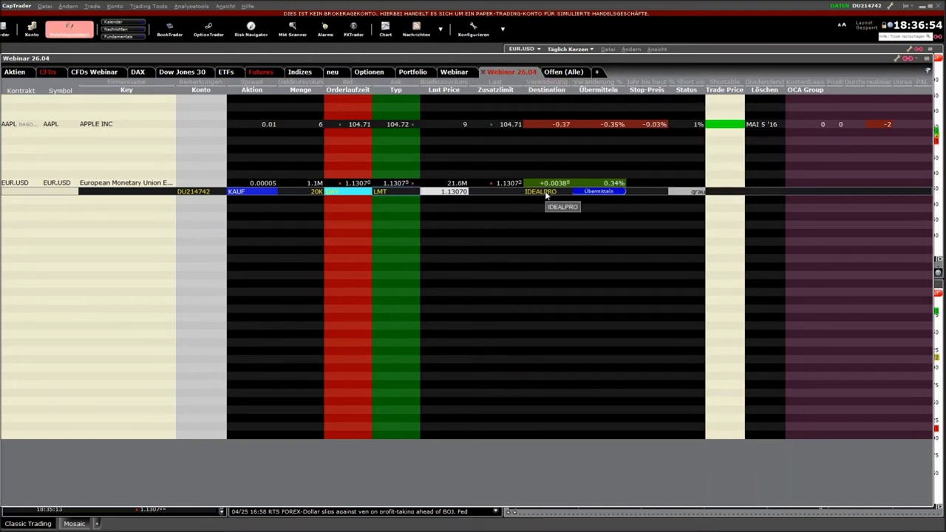
click(546, 193)
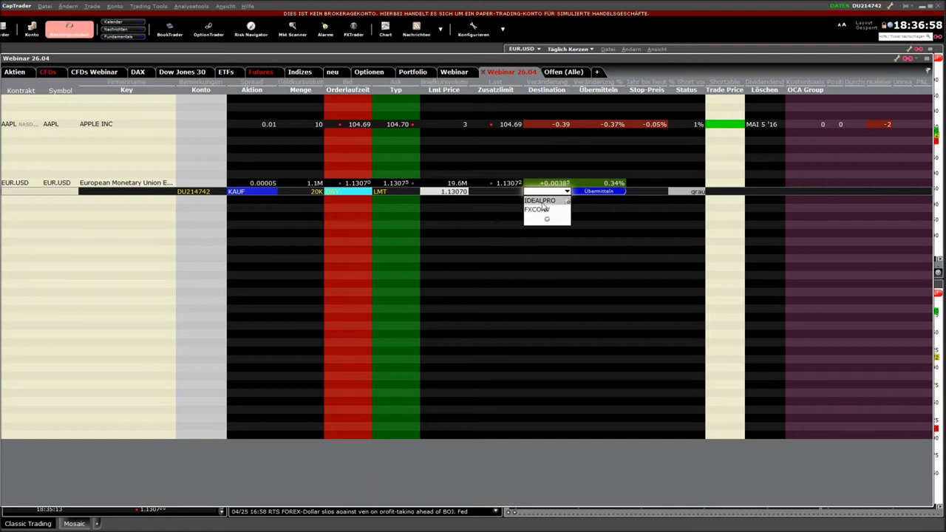
click(542, 201)
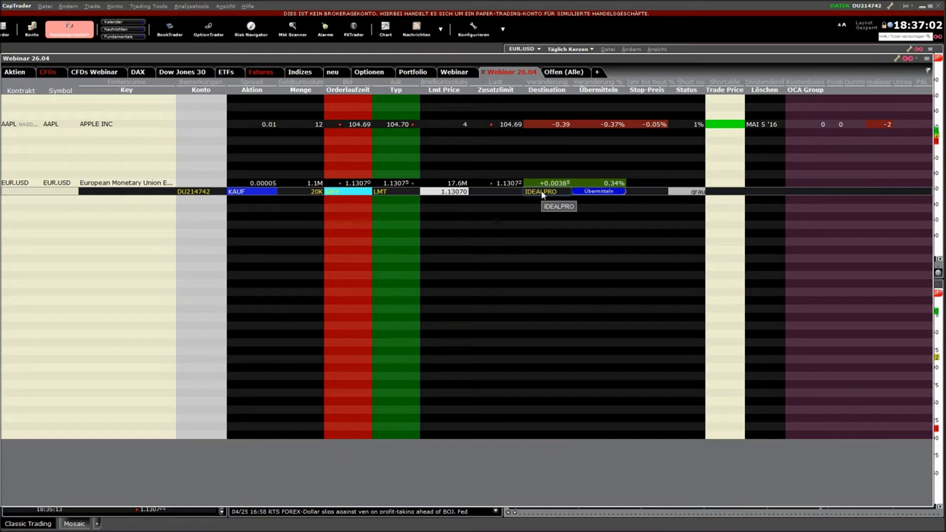
click(390, 191)
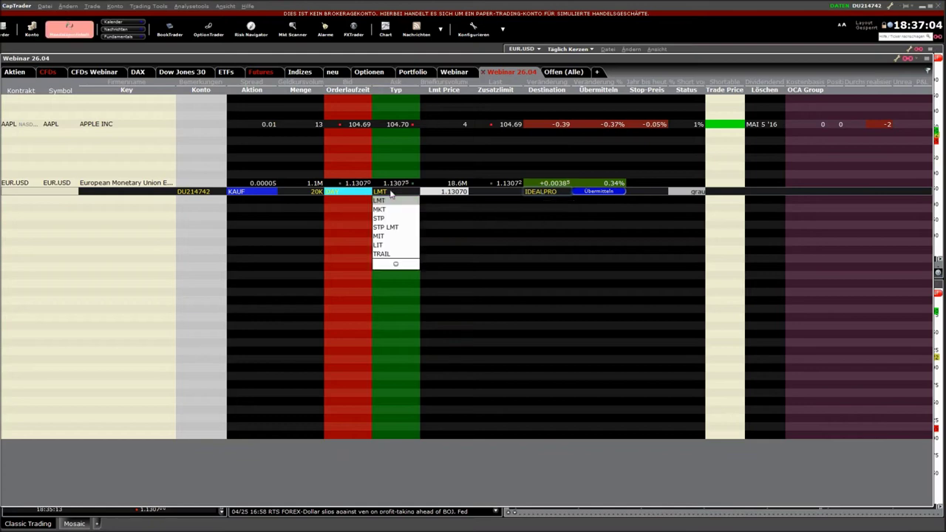
click(390, 210)
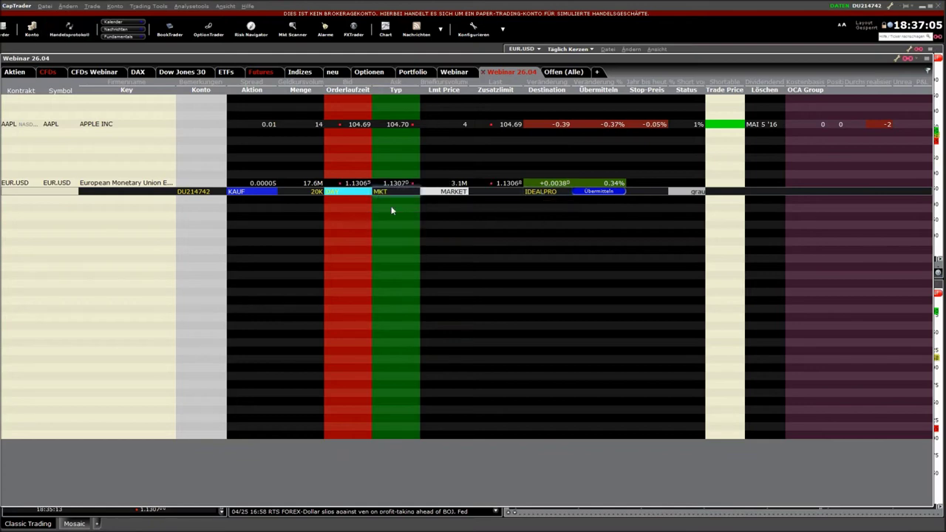
click(598, 191)
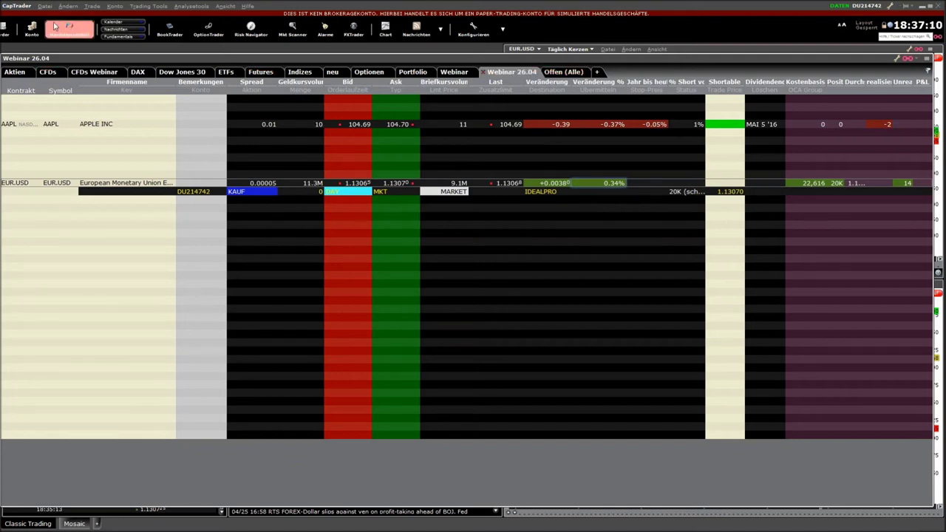
Step: Open the account overview and examine the USD and EUR cash alongside the virtual EUR.USD position
click(31, 30)
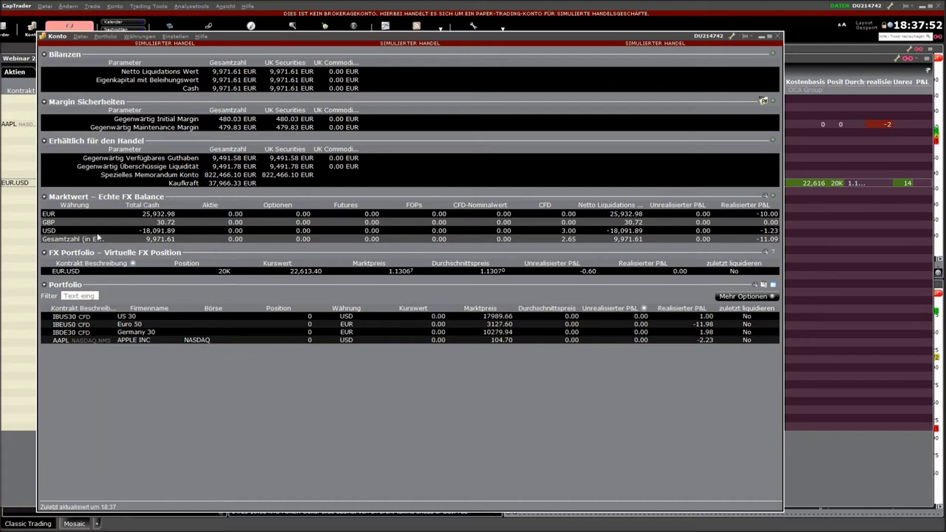
click(148, 232)
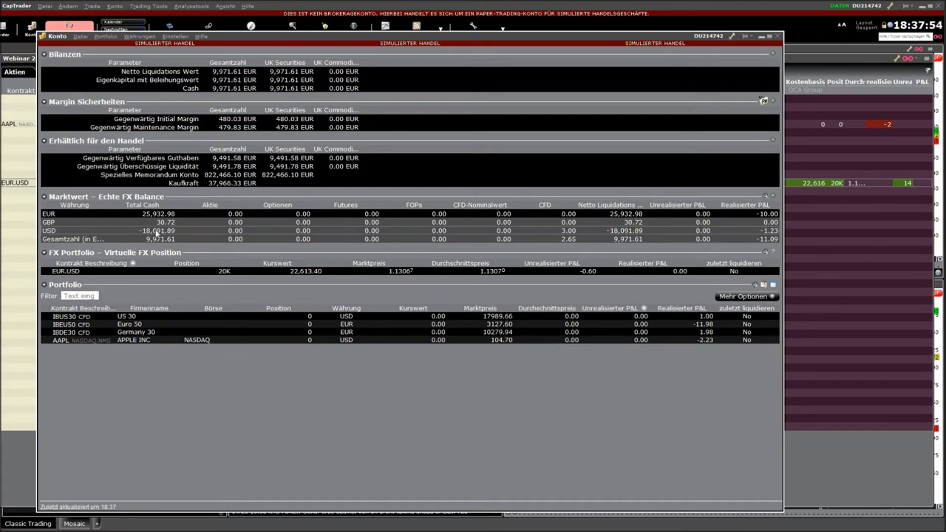
click(161, 216)
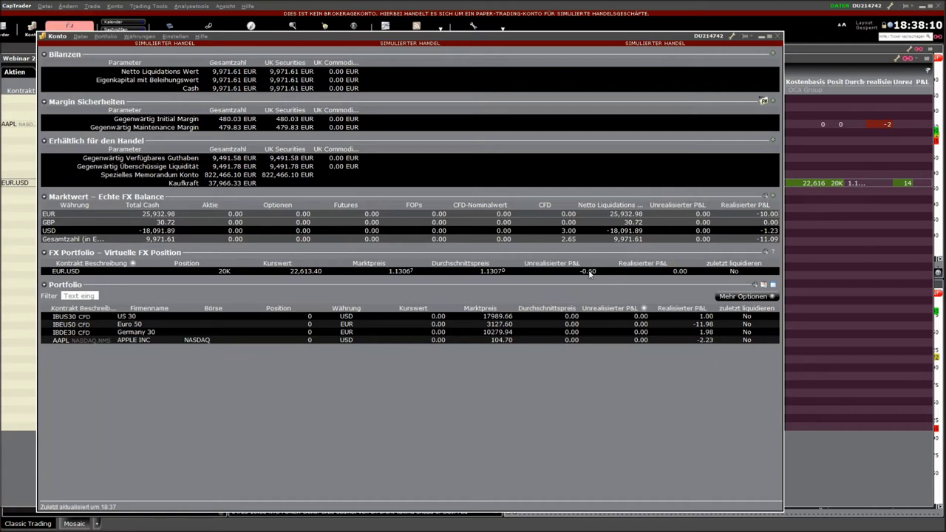
Step: Adjust the virtual EUR.USD position in the FX Portfolio, setting both its position and average price to 0
right_click(529, 274)
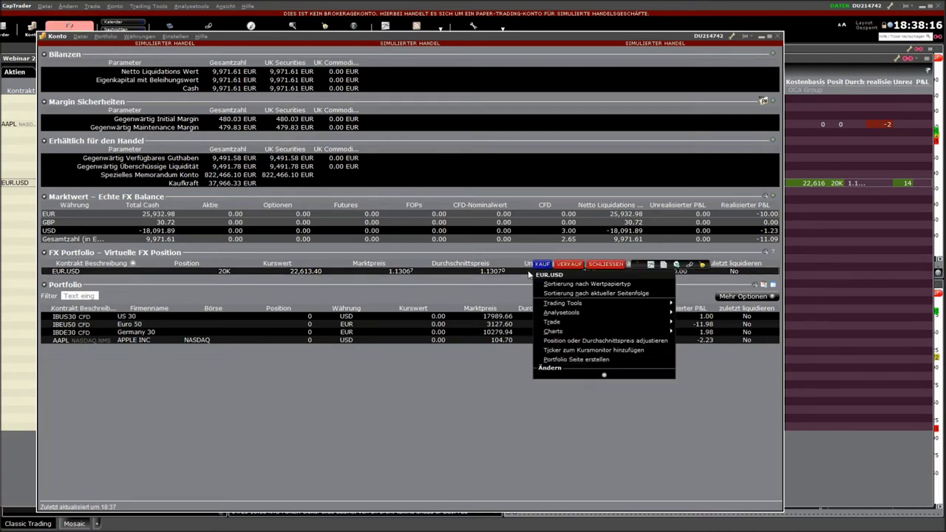
click(596, 340)
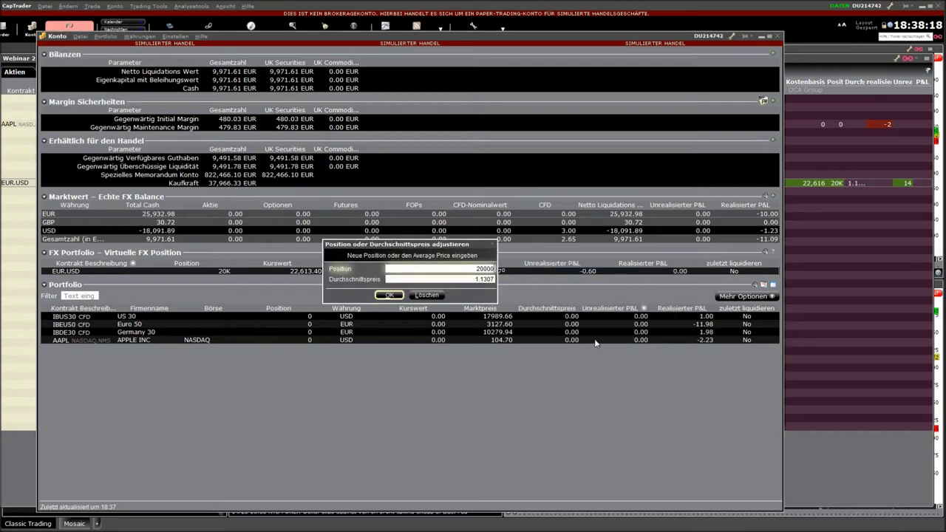
double_click(448, 268)
text(0)
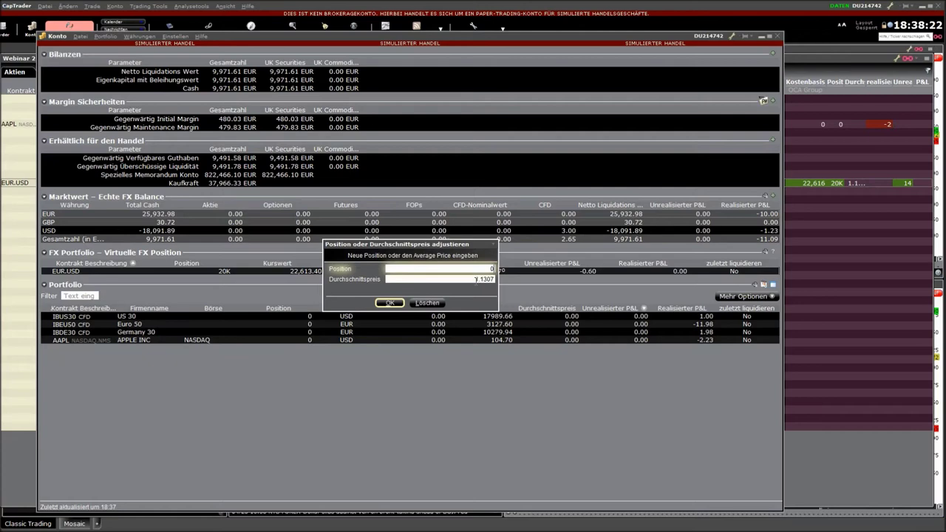
double_click(475, 278)
text(0)
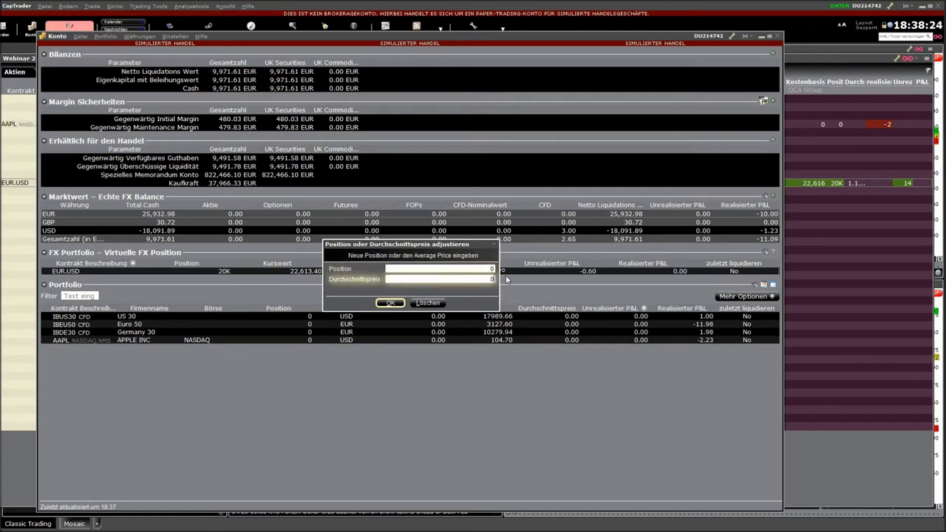
click(390, 303)
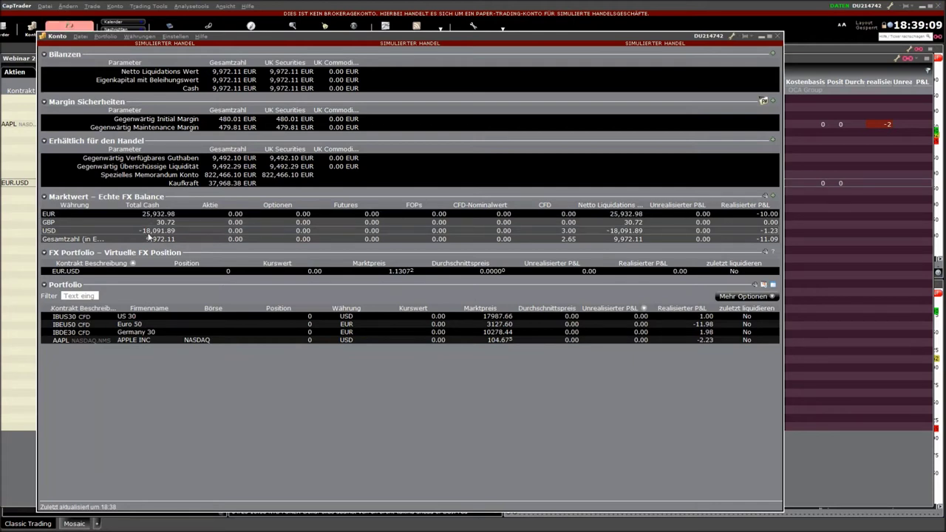
Step: Close the real USD currency balance with a EUR.USD market sell order routed to FXCONV, submit it, and check the account overview
right_click(148, 234)
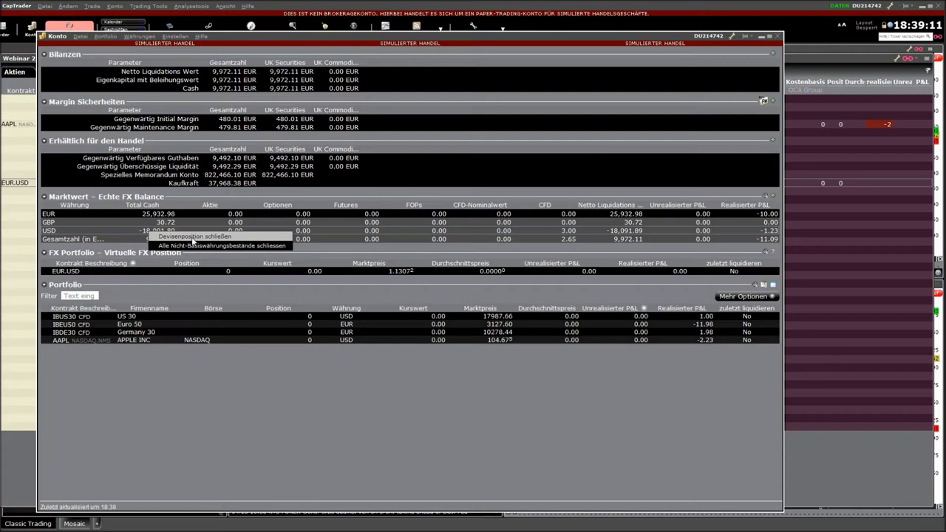
click(195, 237)
click(561, 296)
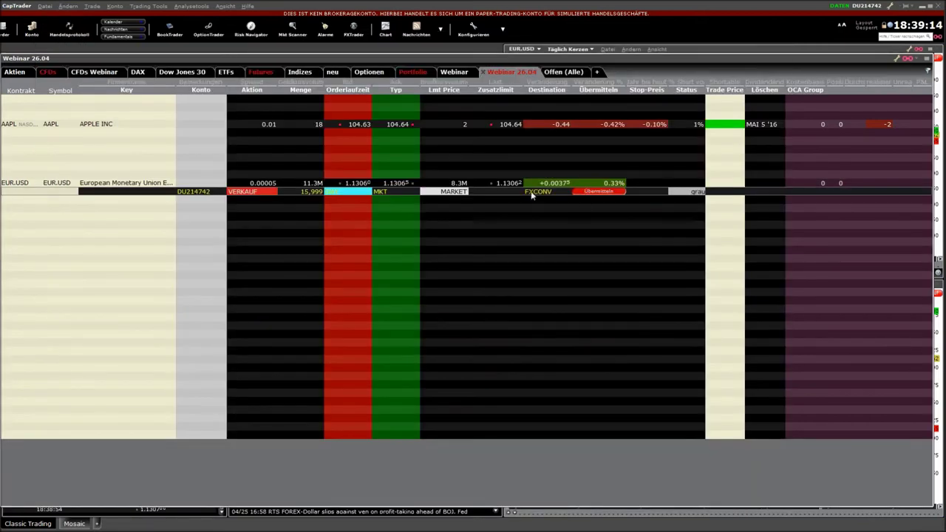
click(545, 192)
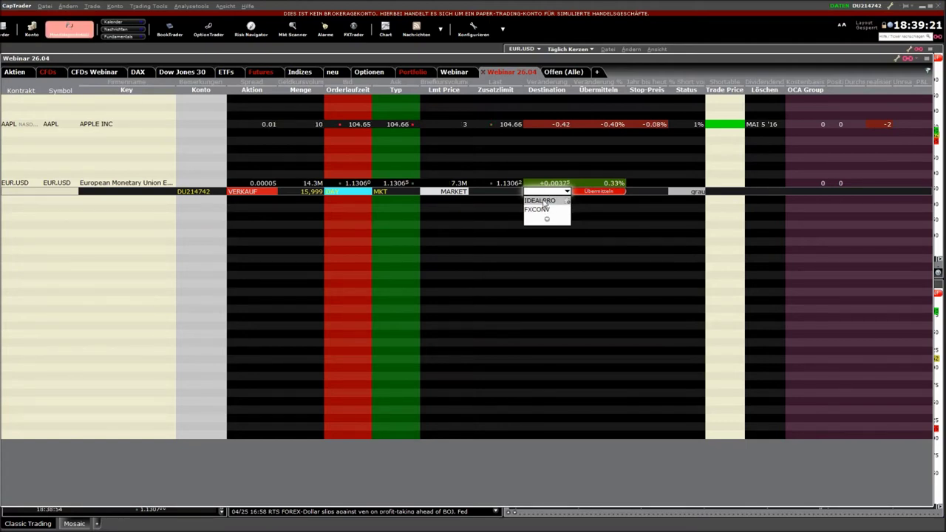
click(545, 210)
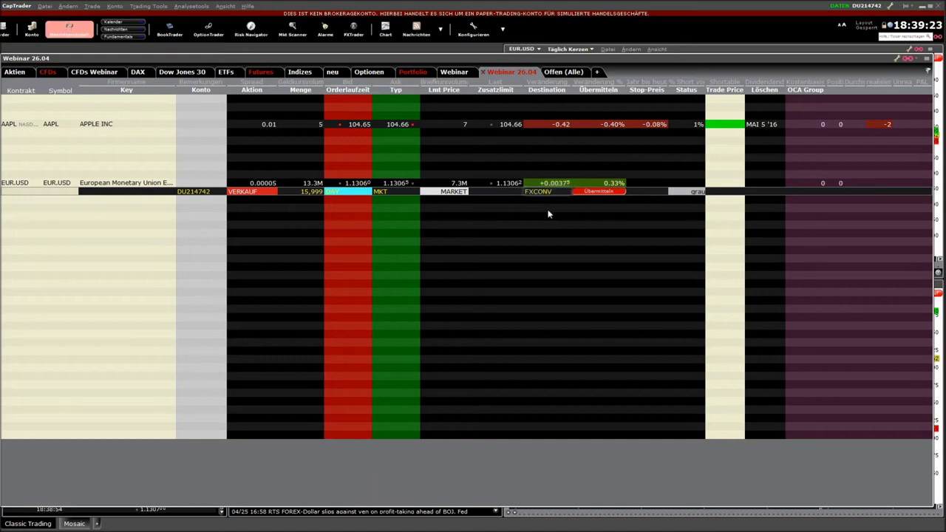
click(589, 192)
click(32, 30)
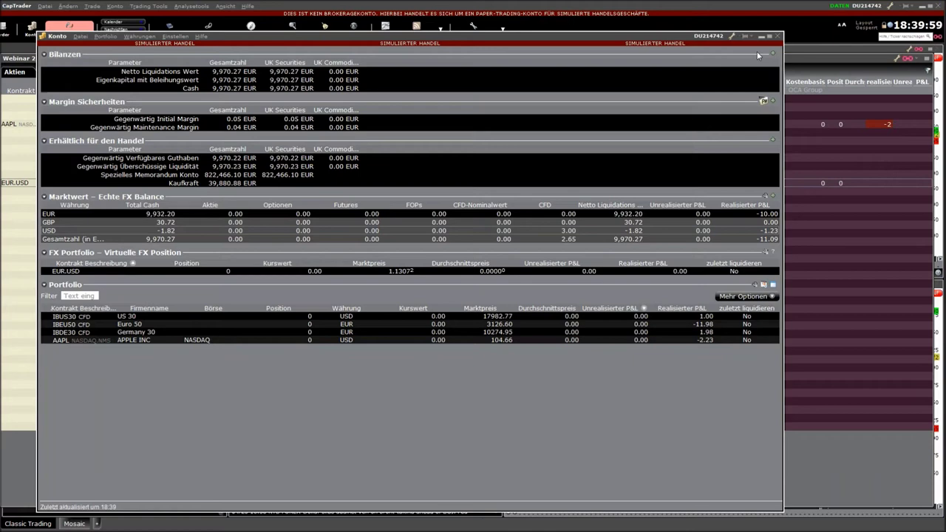
click(780, 36)
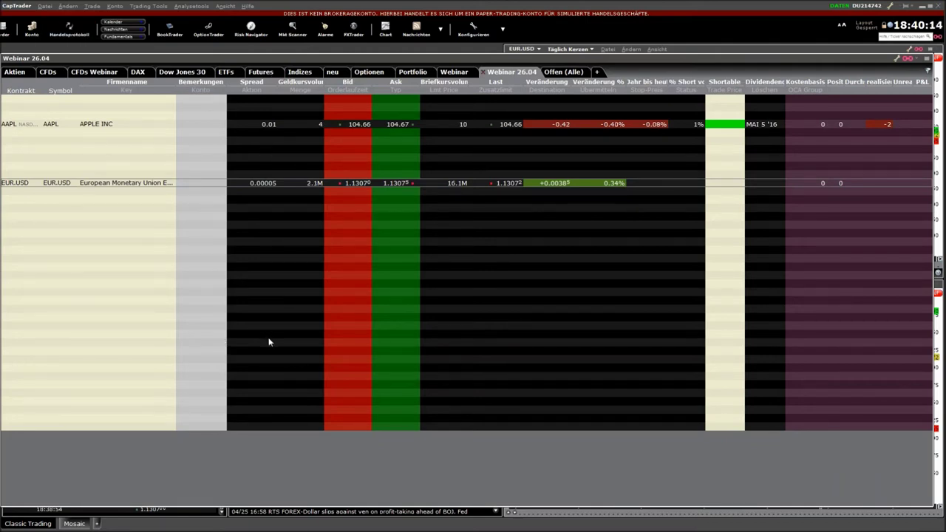
Step: Show the Trader-Dashboard panel above the watchlist and take the main program window out of full-screen size
click(226, 6)
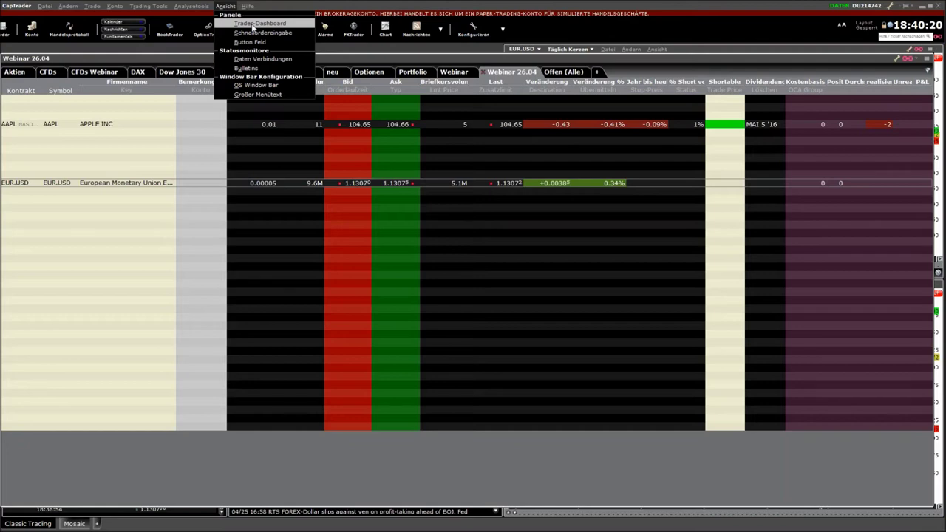
click(253, 25)
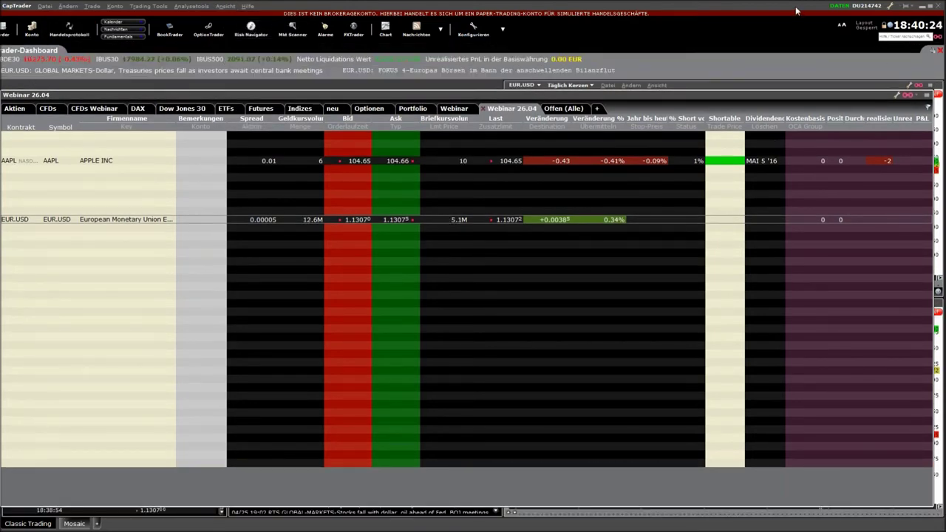
click(924, 9)
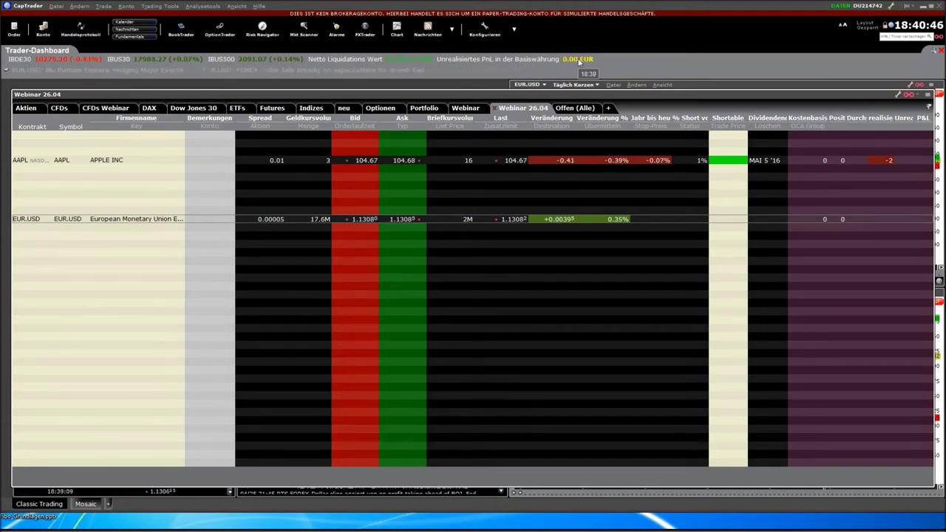
click(237, 6)
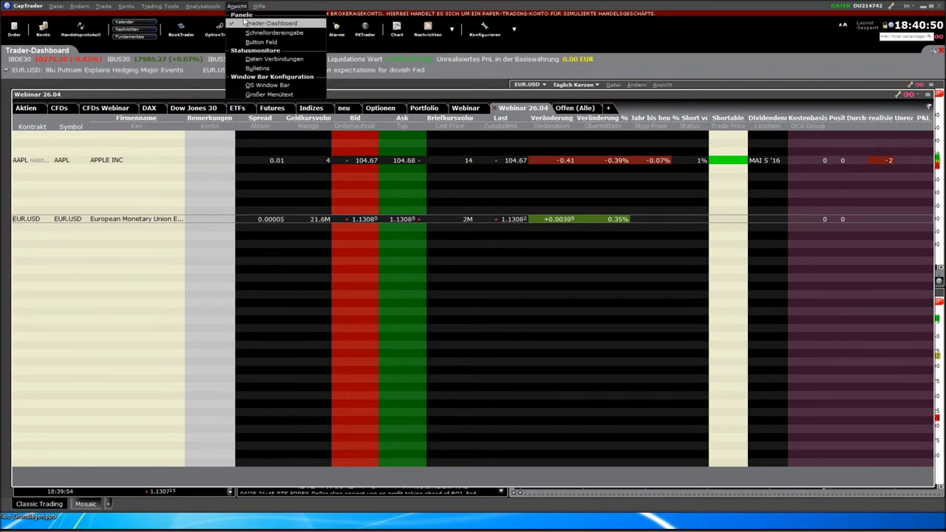
click(235, 6)
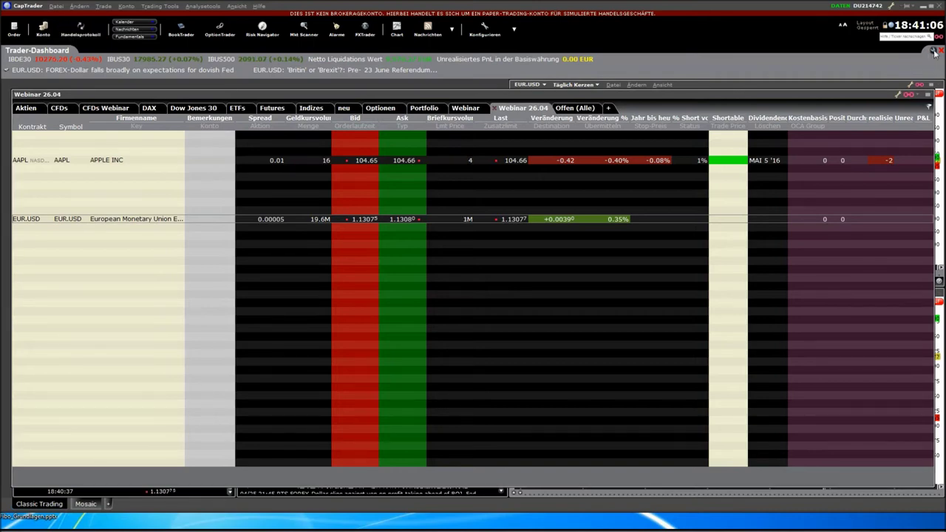
Step: Open the Trader-Dashboard configuration and add Cash as an account data item
drag(620, 220, 645, 33)
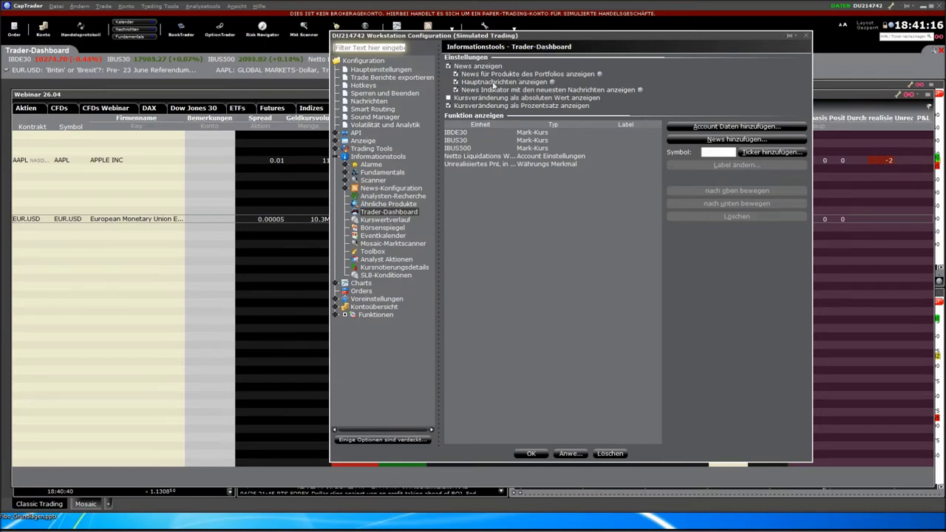
click(458, 82)
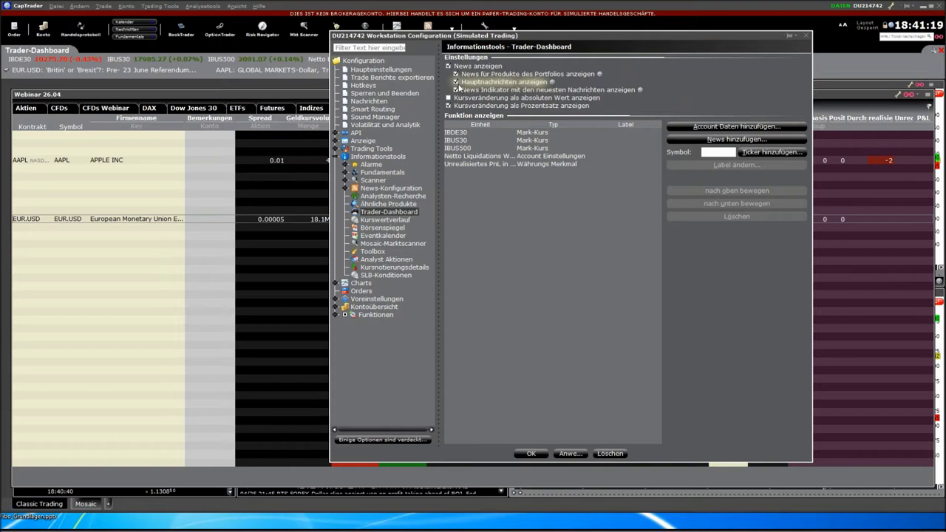
click(467, 158)
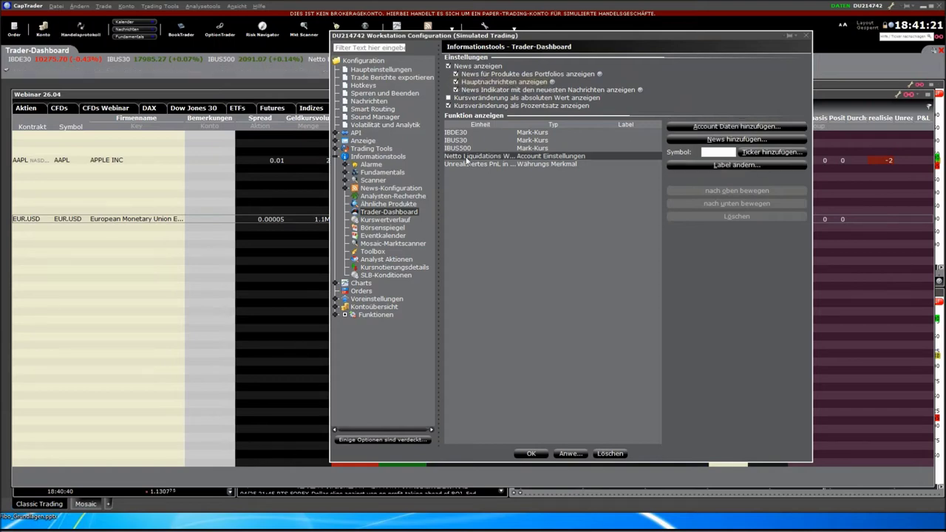
click(713, 127)
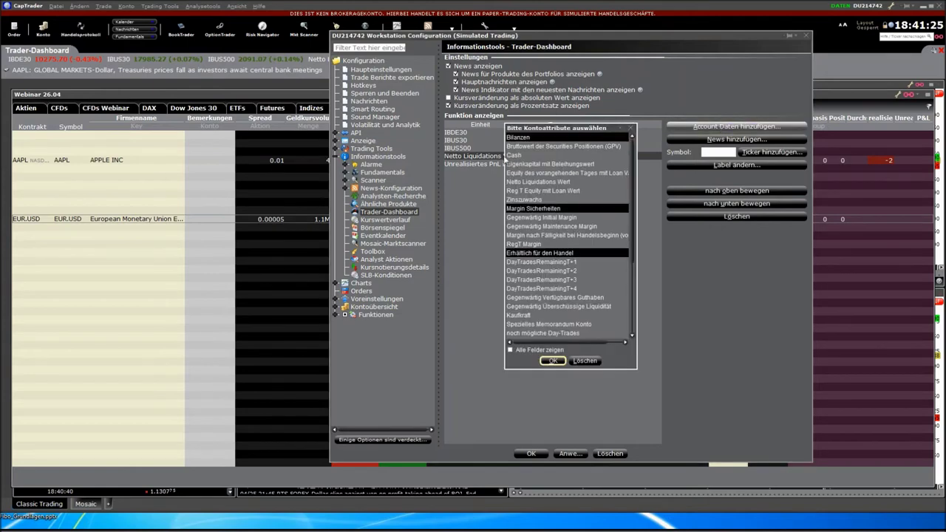
click(516, 156)
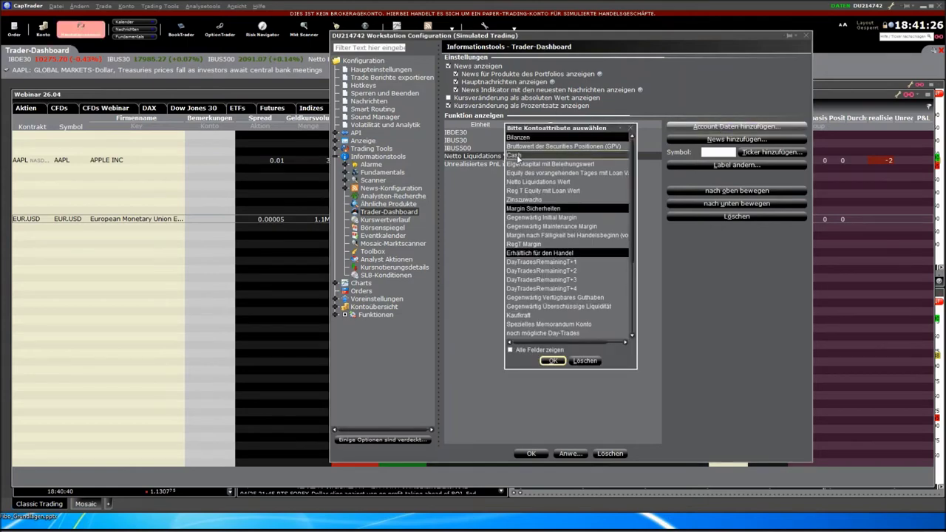
click(552, 361)
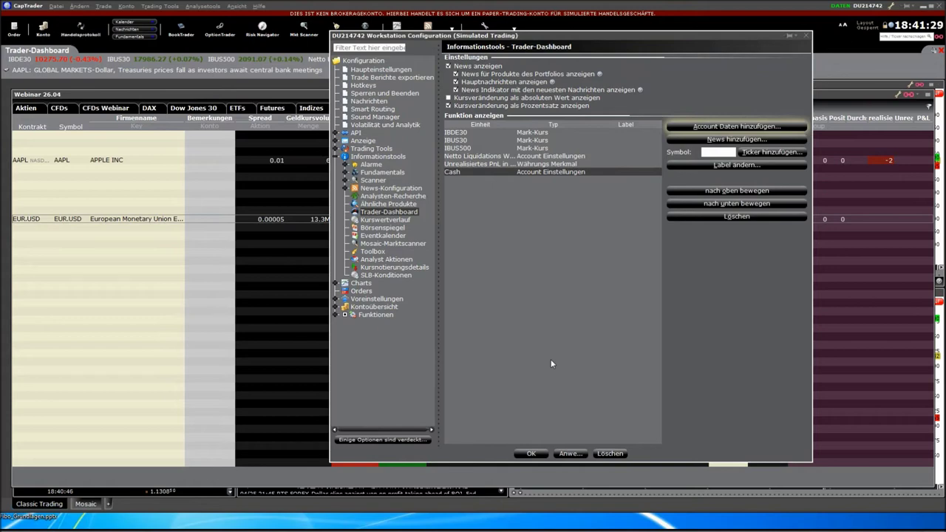
Step: Add the AAPL NASDAQ stock (SMART) ticker to the Trader-Dashboard and accept the configuration
click(714, 151)
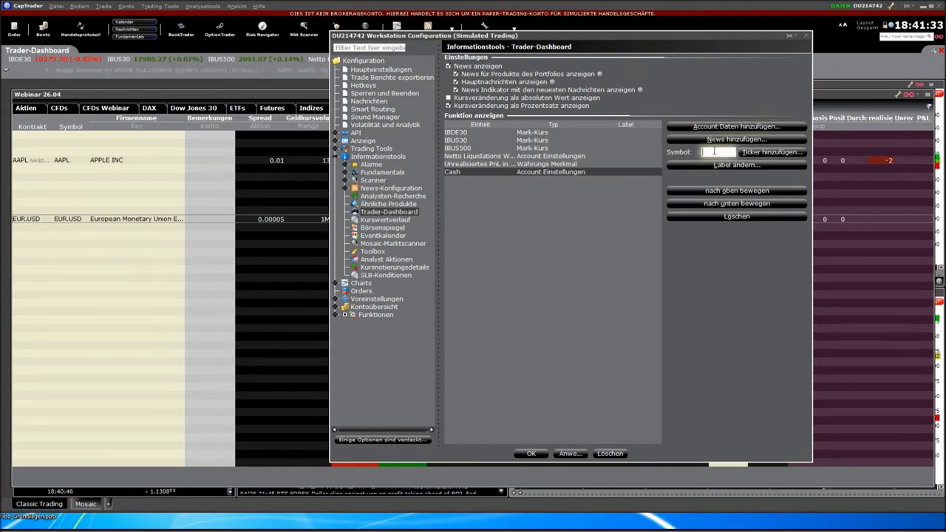
text(aapl)
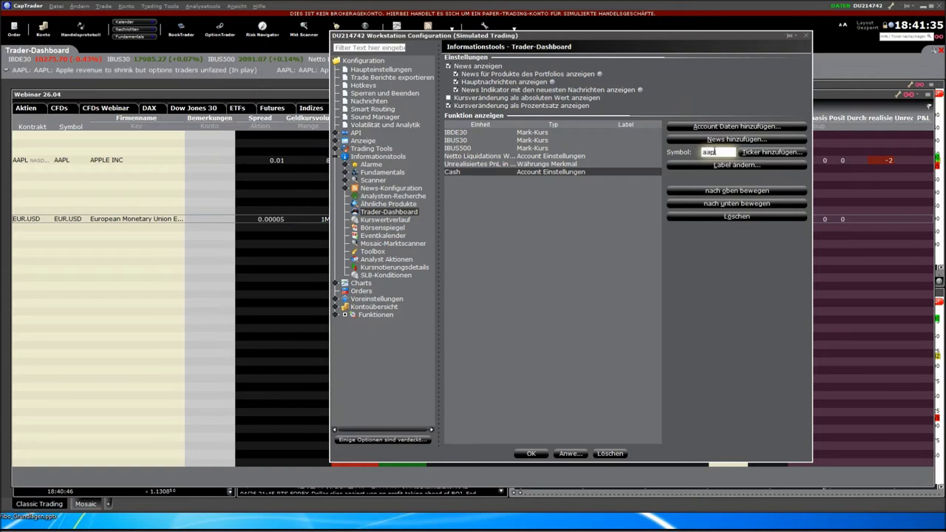
key(Return)
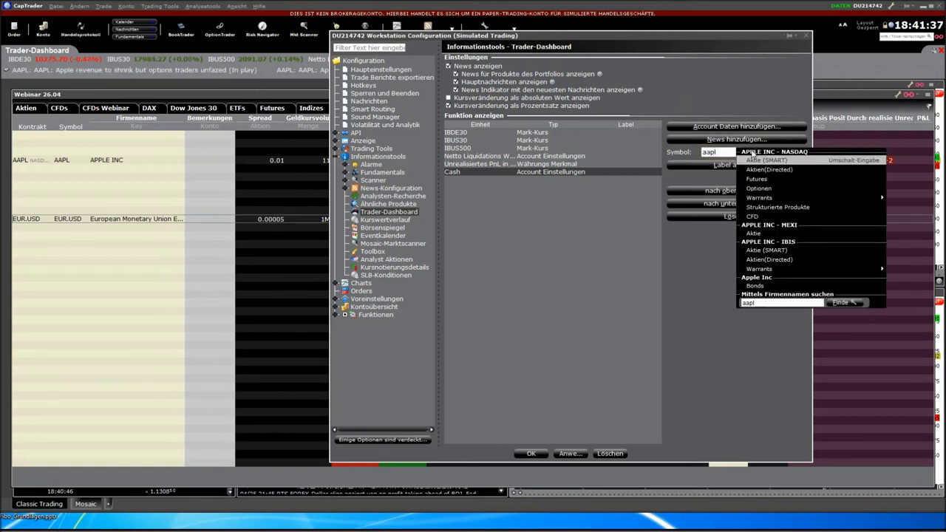
click(755, 163)
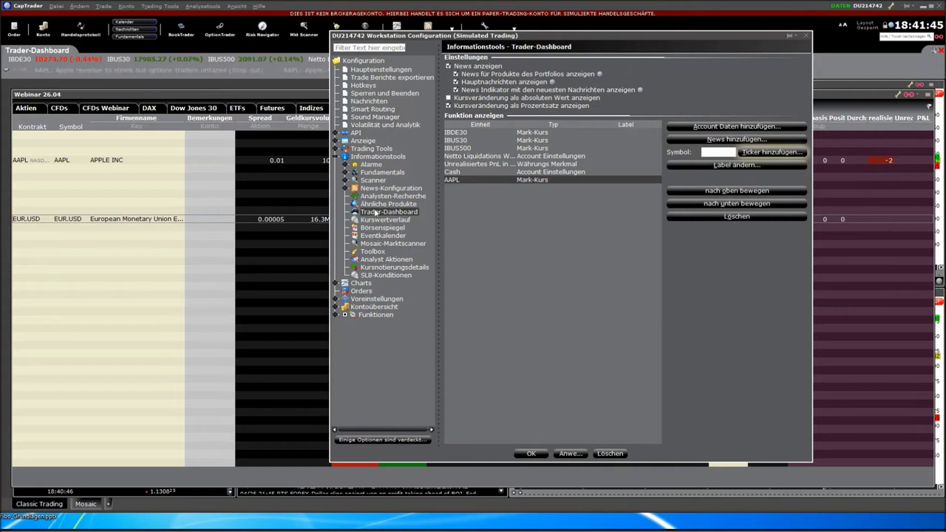
click(531, 453)
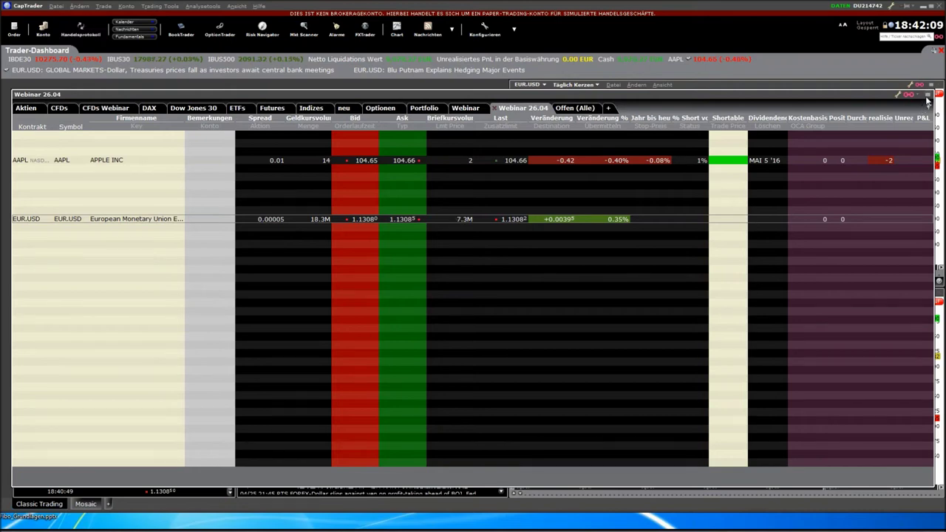
Step: Restore the watchlist to its place in the layout, widen the company name column in CFDs, and load US 500, then Germany 30, into the linked windows
click(928, 96)
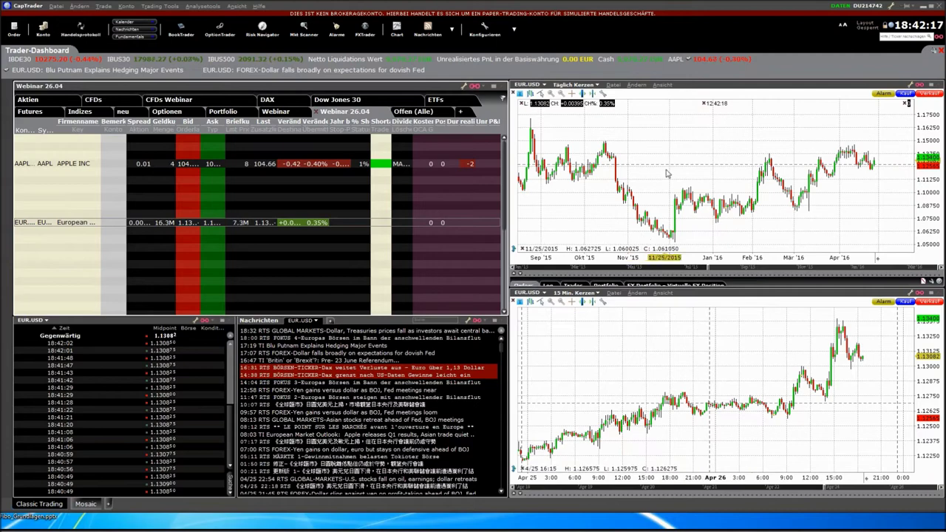
click(94, 100)
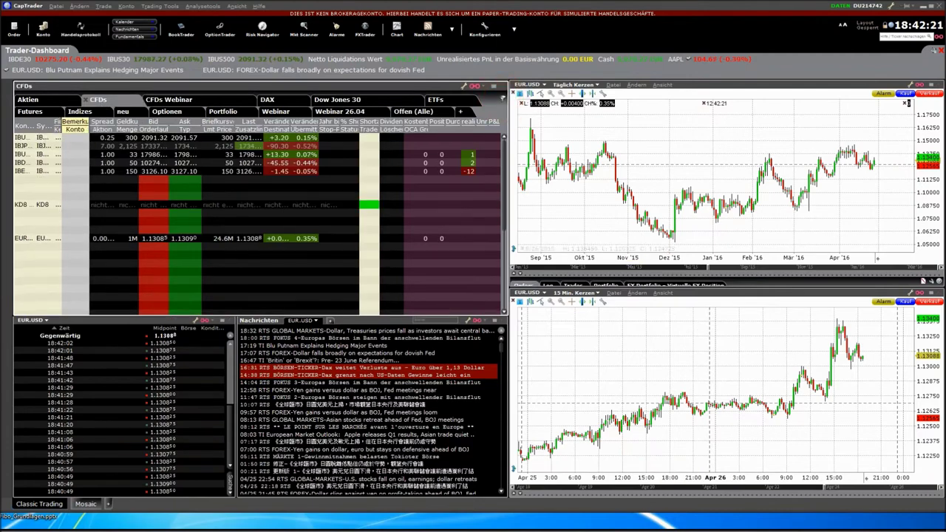
double_click(62, 122)
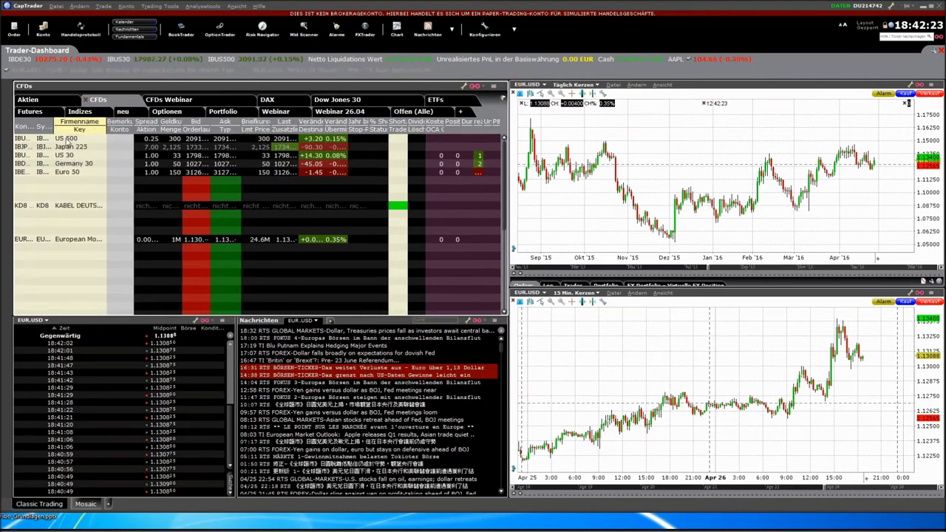
click(68, 139)
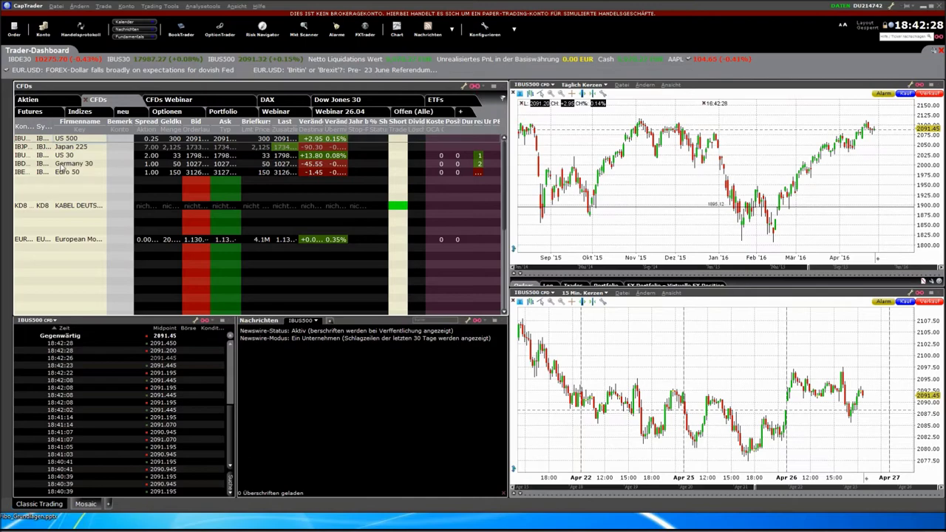
click(64, 165)
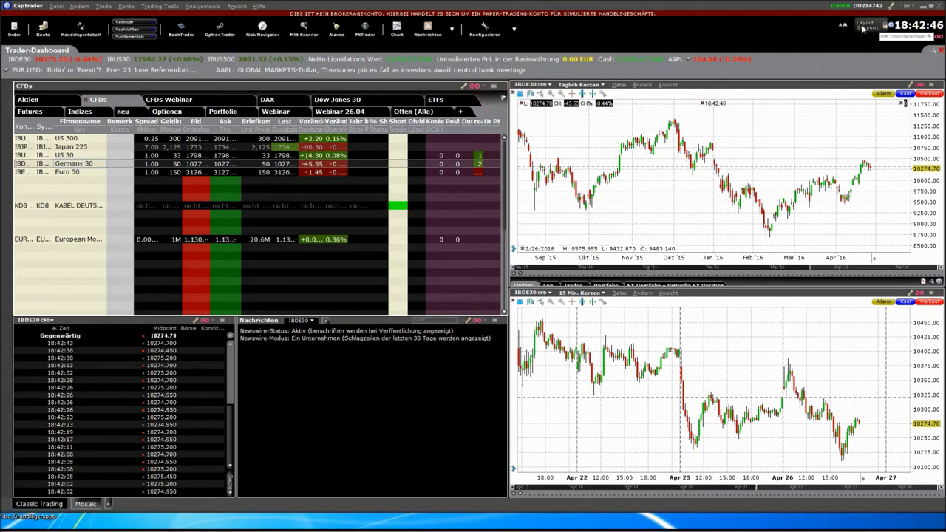
Step: Unlock the layout, shrink the 15-minute IBDE30 chart window, and enlarge it again to fill its original area
click(862, 28)
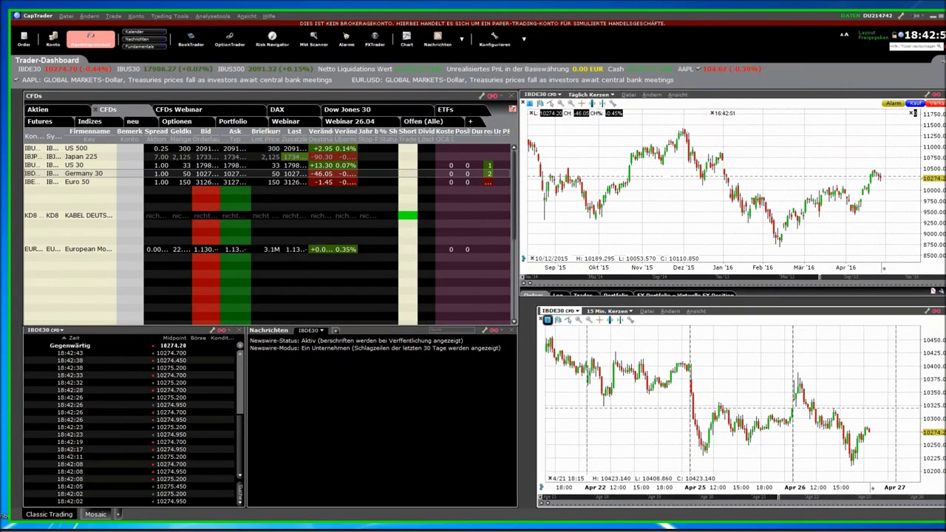
drag(511, 289, 705, 339)
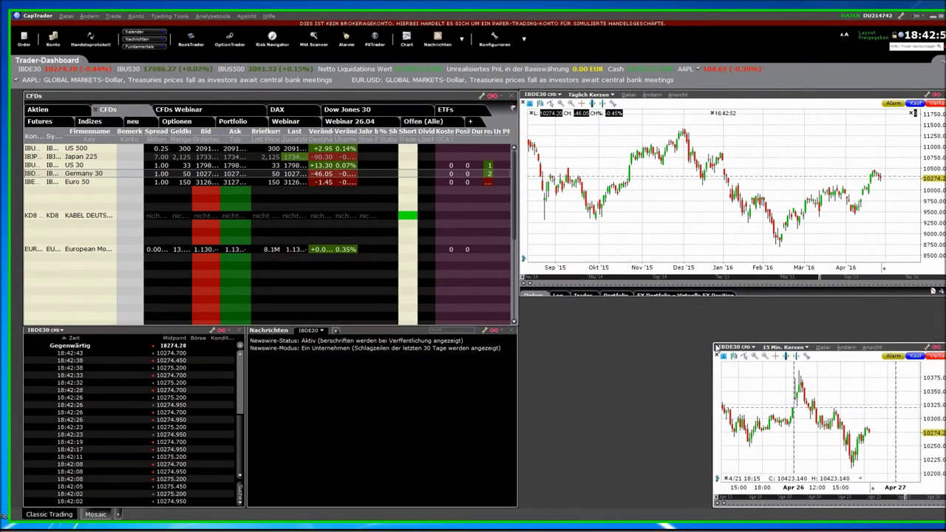
drag(716, 347, 522, 300)
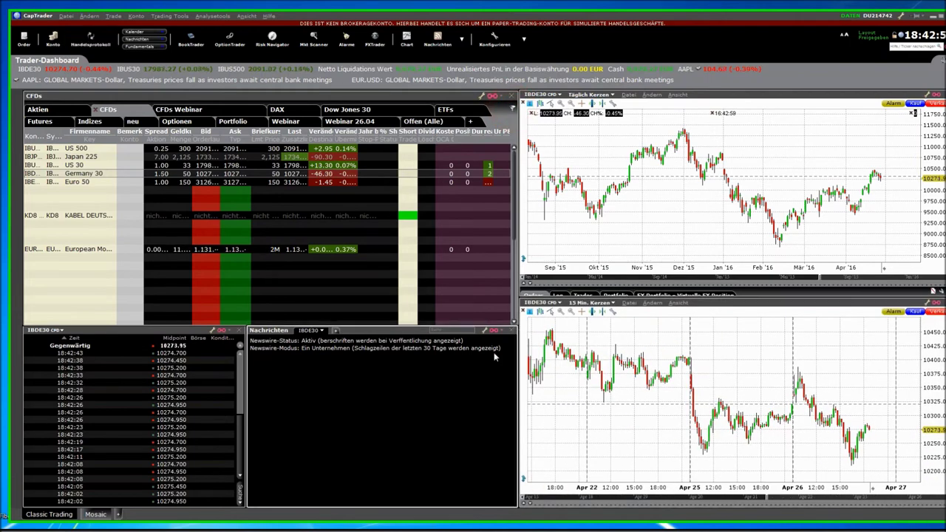
Step: Shorten the IBDE30 price list and news windows, extend the CFDs watchlist down to them, restore the news window's width, and lock the layout
drag(514, 333, 478, 420)
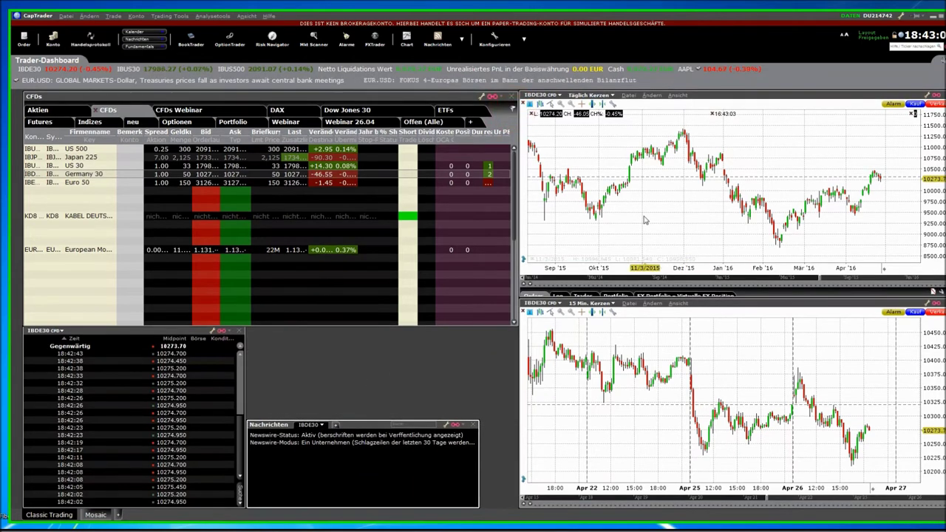
click(185, 332)
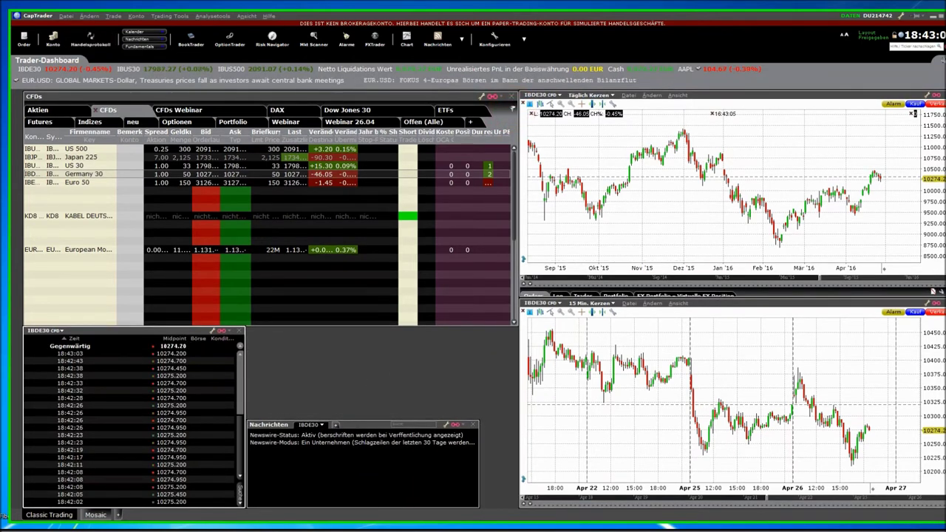
drag(185, 329, 198, 367)
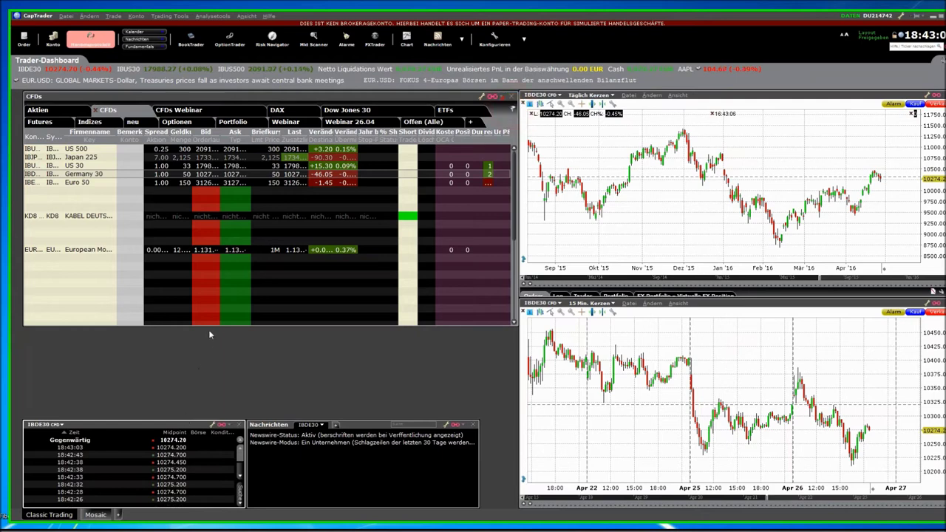
drag(209, 334, 215, 418)
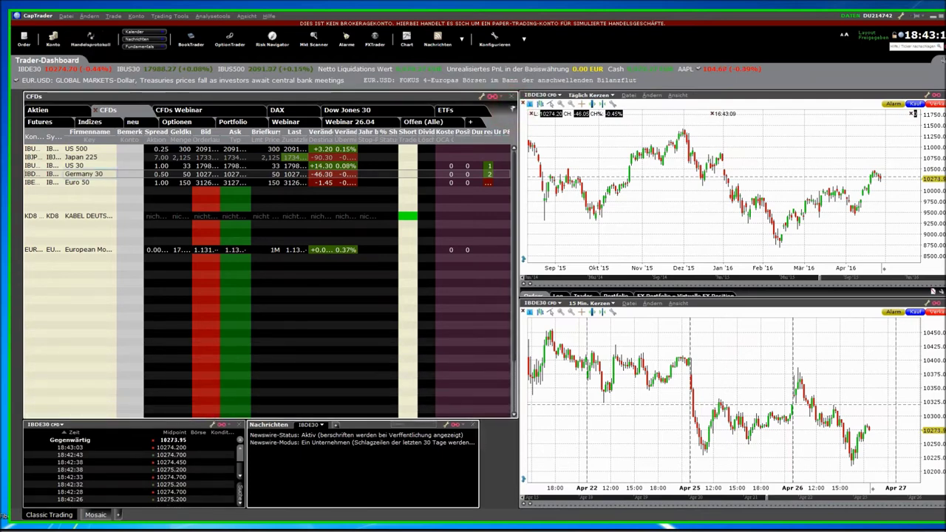
drag(478, 429, 517, 429)
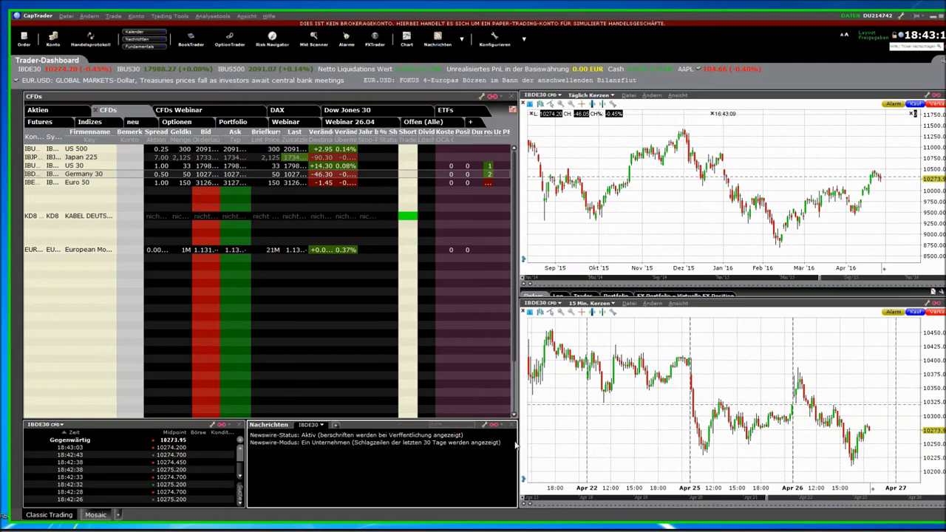
click(874, 42)
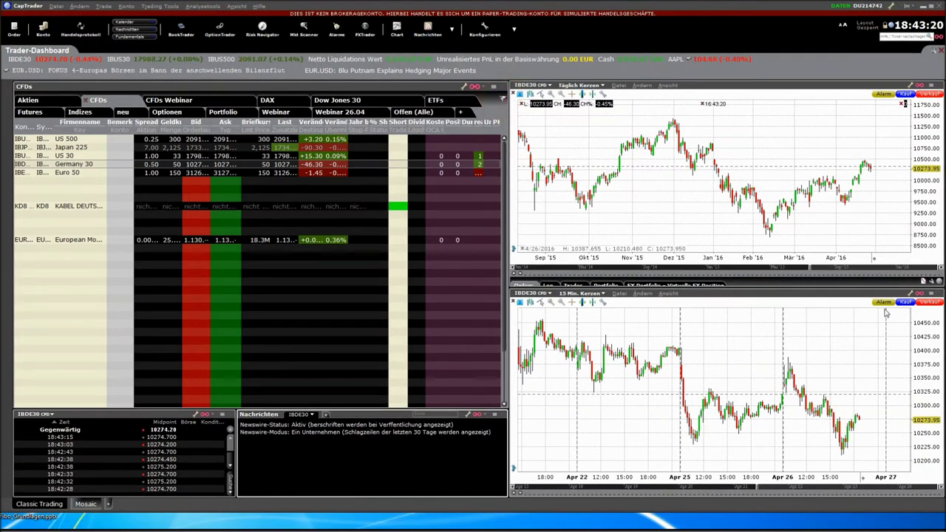
Step: Assign the 15-minute chart to link Gruppe 1 and show the link group choices of the daily chart and the CFDs watchlist
click(919, 294)
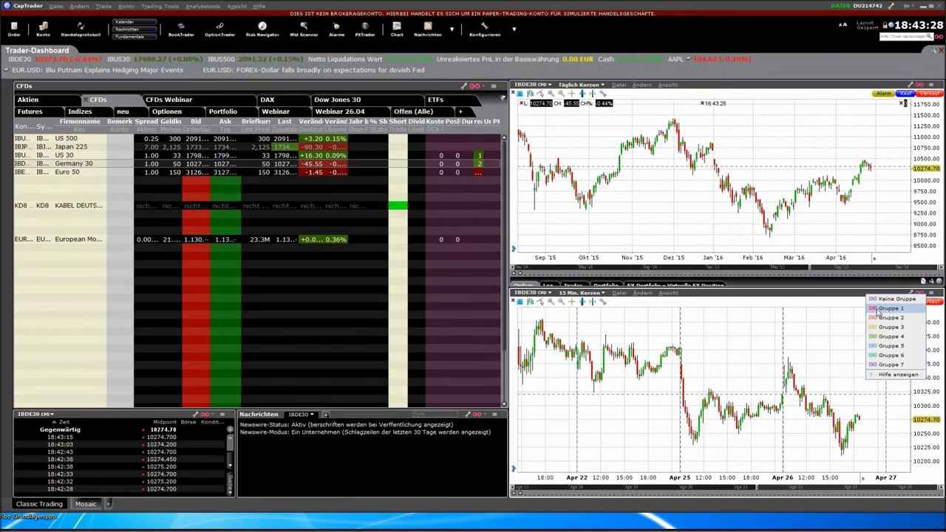
click(879, 309)
click(919, 85)
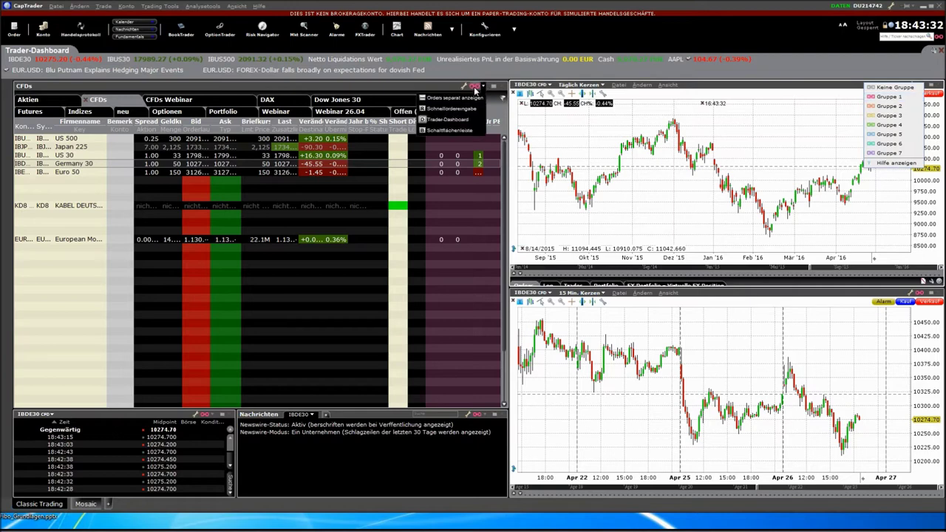
click(476, 85)
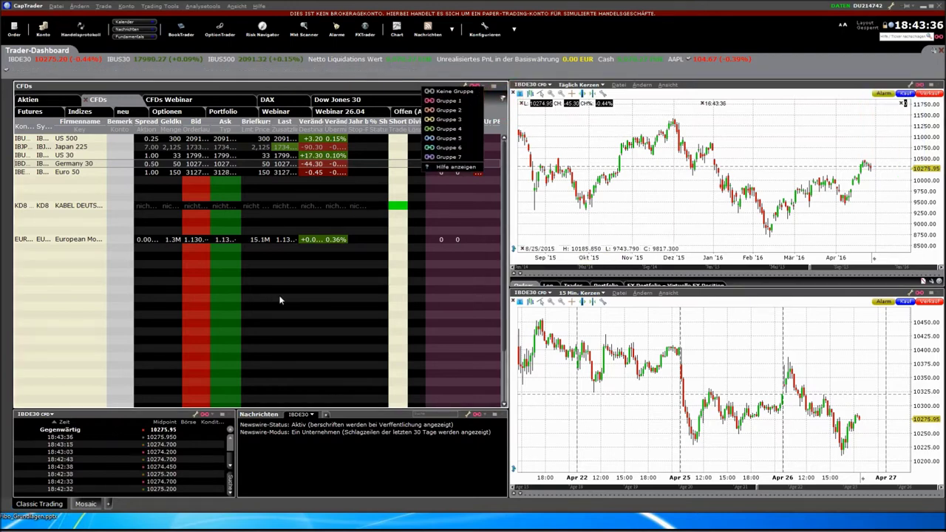
Step: Load Euro 50, followed by Germany 30, into the linked windows and widen the contract column in CFDs
click(24, 174)
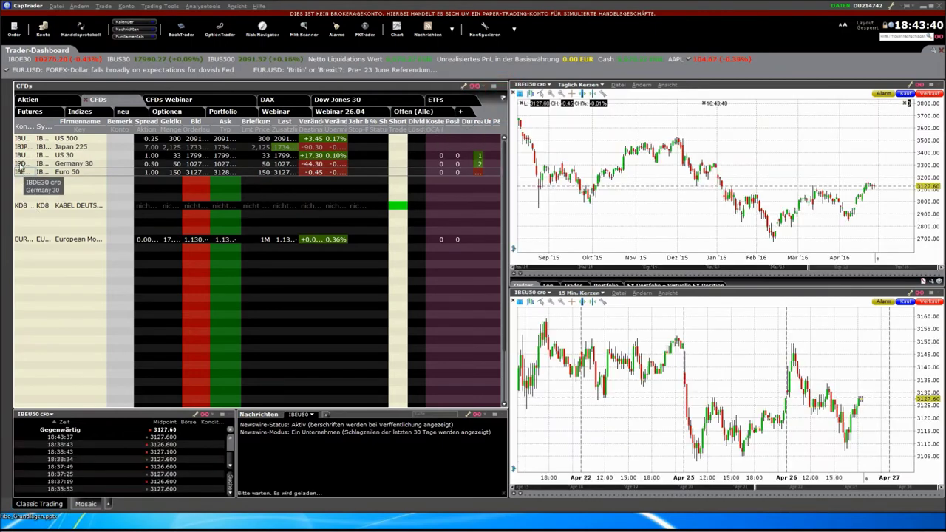
click(21, 166)
drag(34, 120, 46, 119)
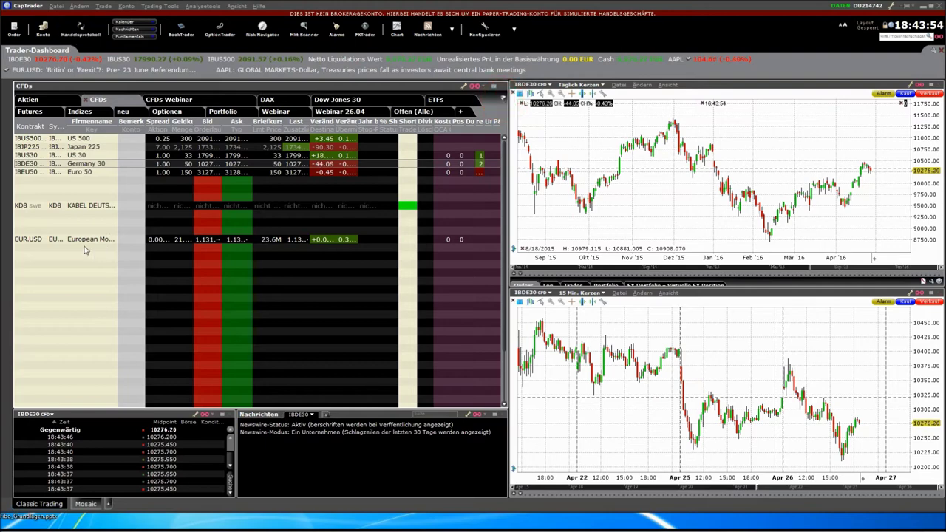
Step: Open a separate chart window for Germany 30, close it, and view the command options of the docked daily chart
right_click(25, 163)
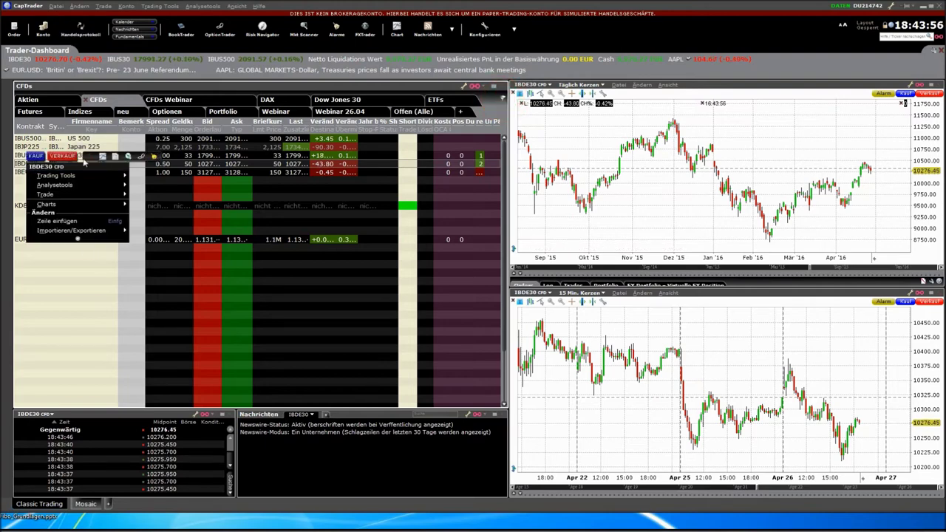
click(104, 157)
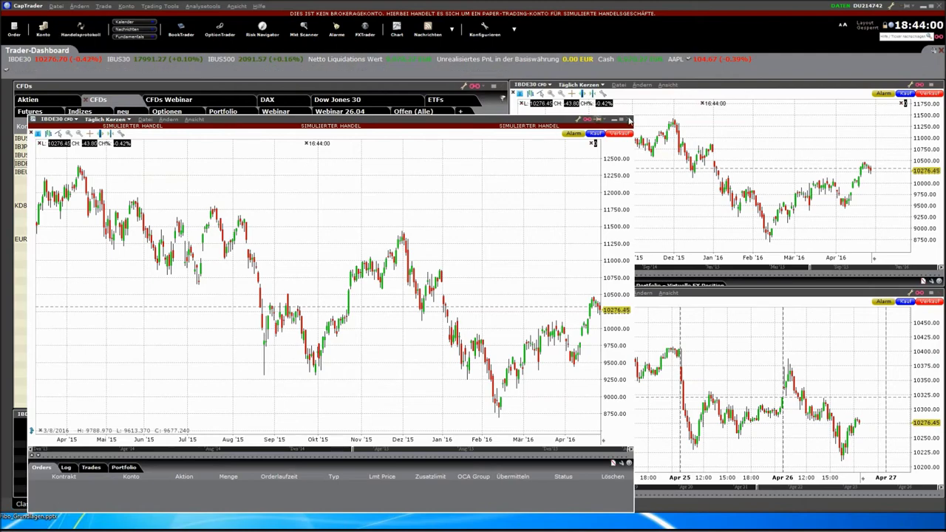
click(627, 119)
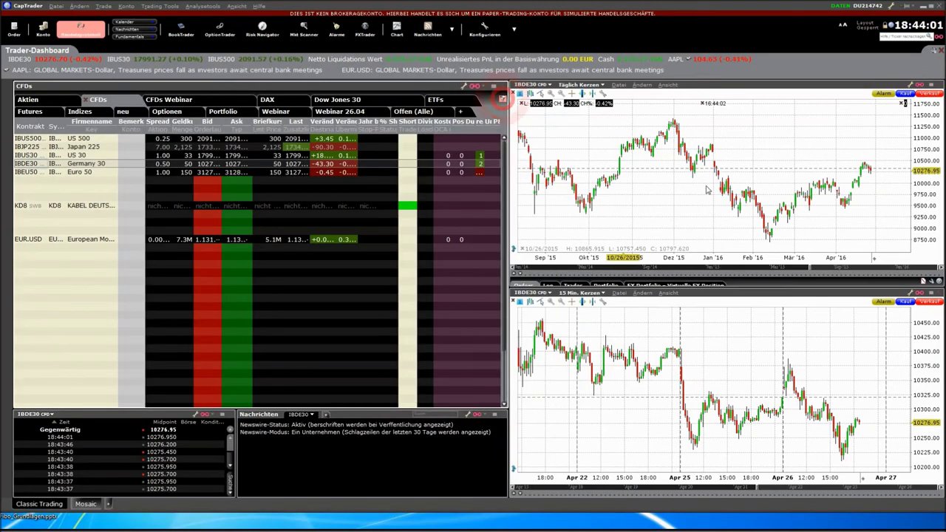
right_click(877, 172)
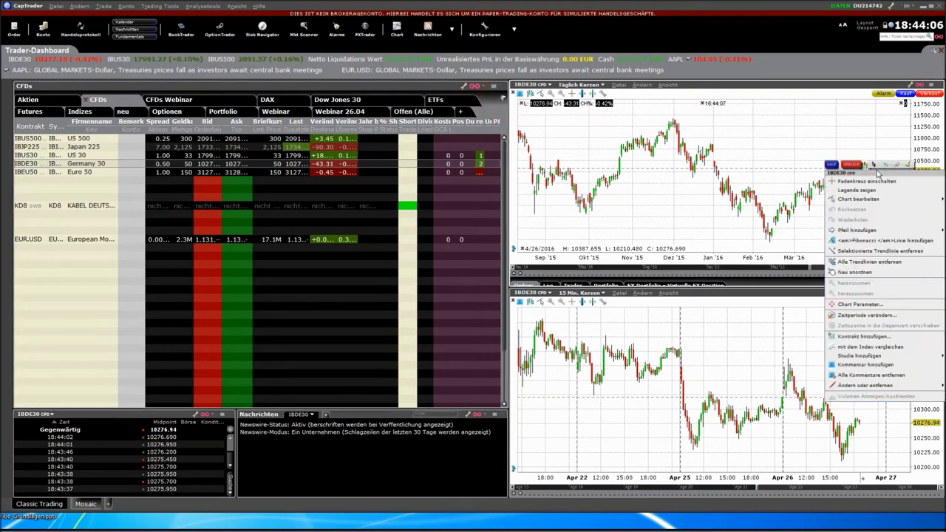
Step: Load US 30 into the linked windows, leave extra space after the latest candle, and enlarge the 15-minute chart across the workspace
click(30, 155)
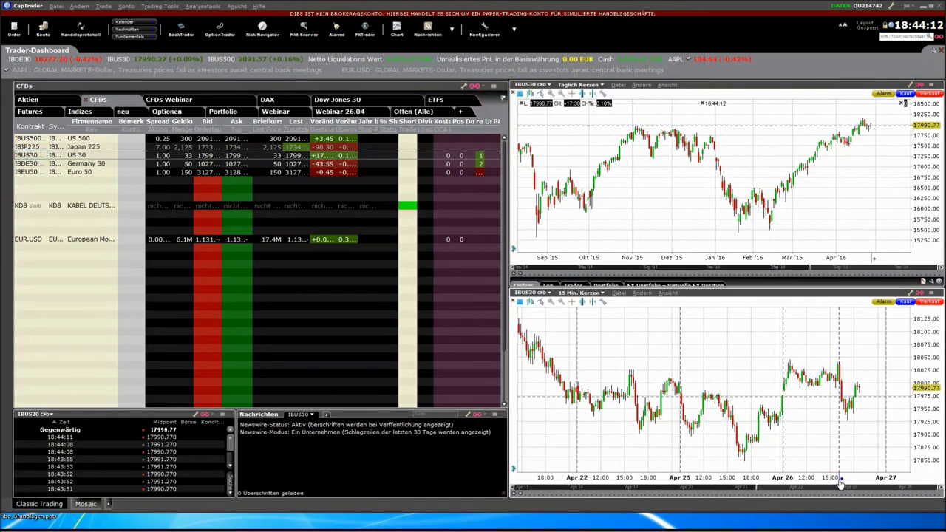
scroll(840, 484, down, 2)
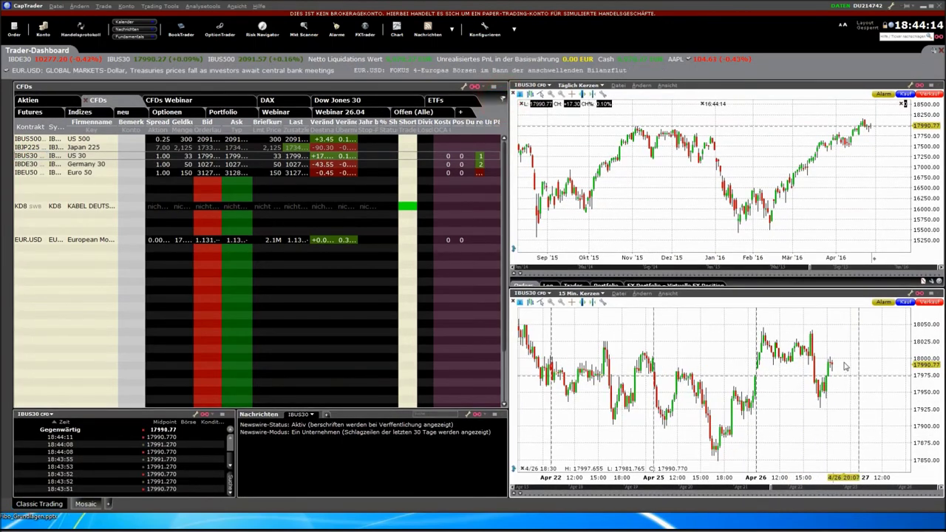
right_click(844, 366)
mouse_move(844, 366)
click(807, 360)
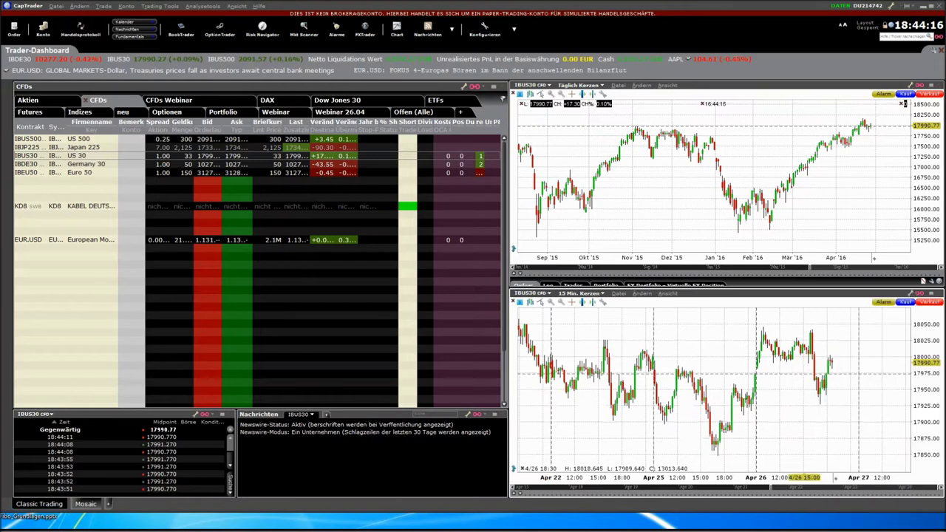
click(930, 294)
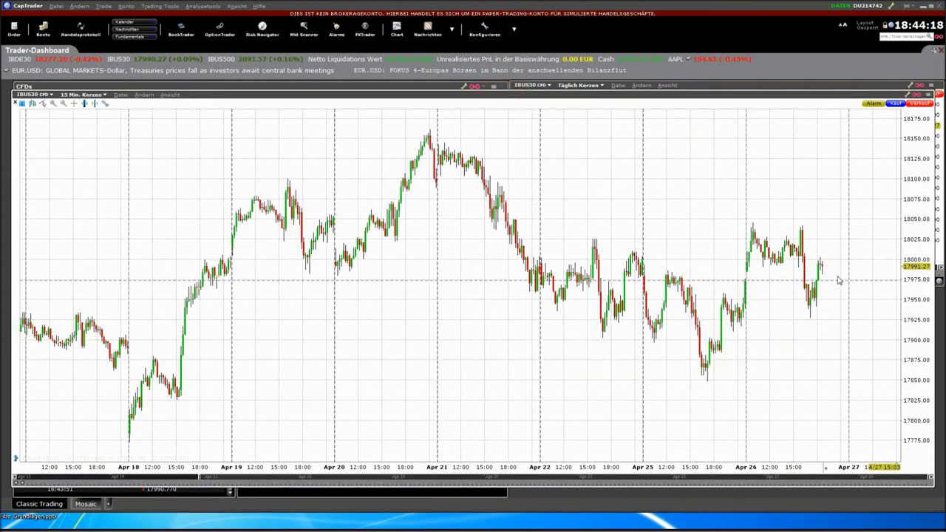
Step: Create a buy limit order for US 30 at 18008.81 directly in the enlarged 15-minute chart
right_click(837, 266)
click(839, 268)
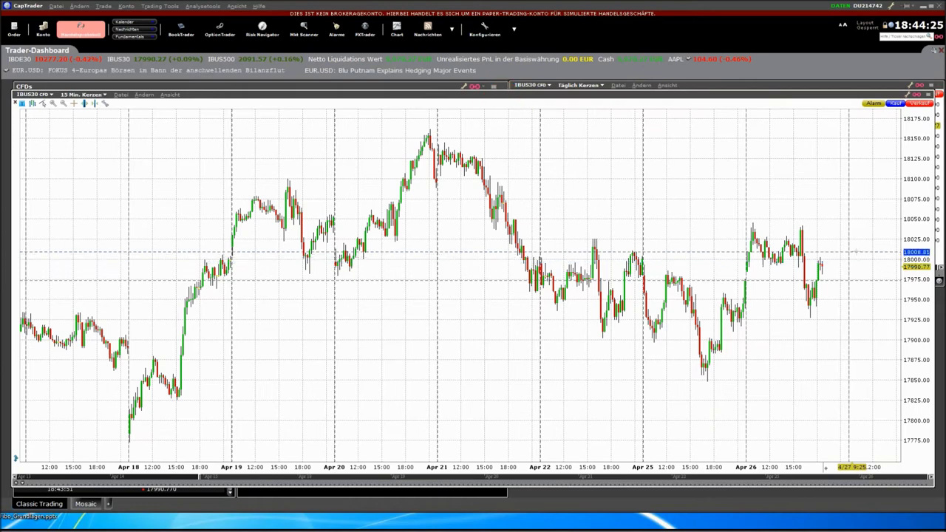
click(850, 252)
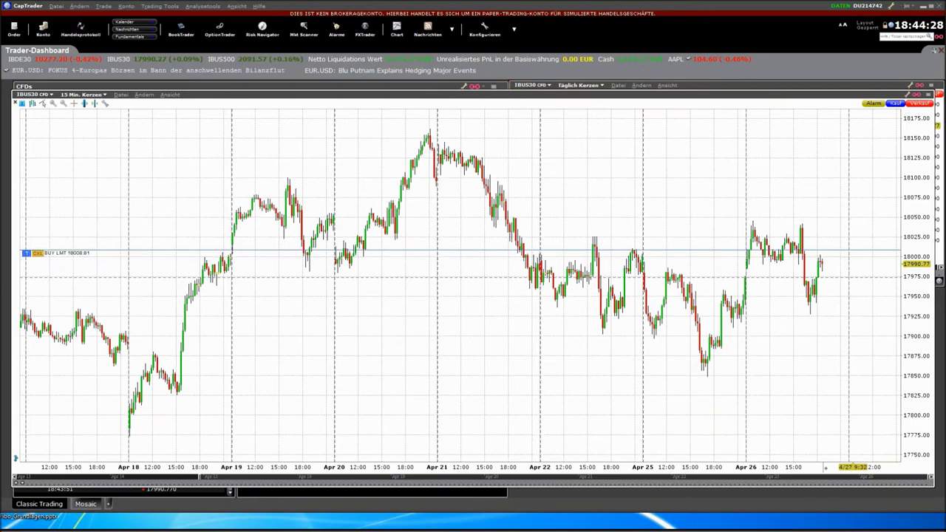
click(500, 98)
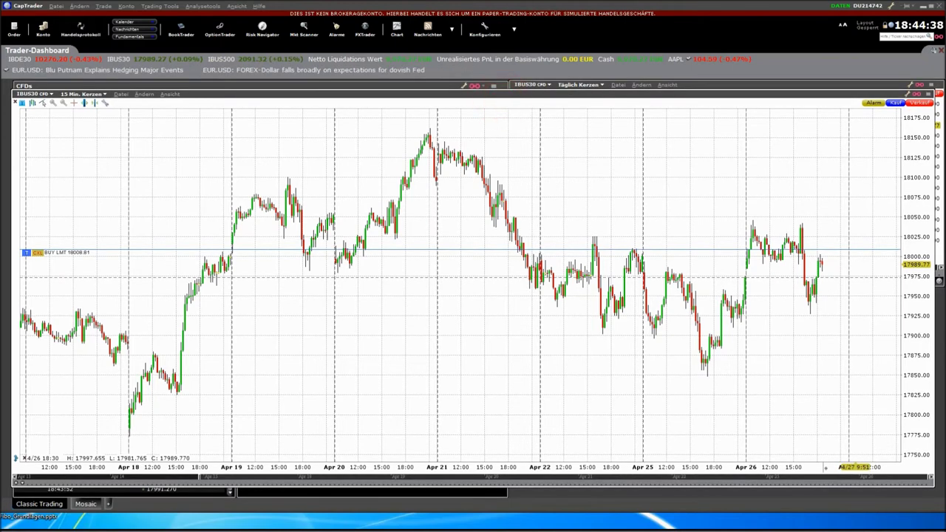
Step: Lower the US 30 buy order's limit to 17962.89, transmit it, and raise its limit in the chart to 17991.59
drag(859, 253, 860, 288)
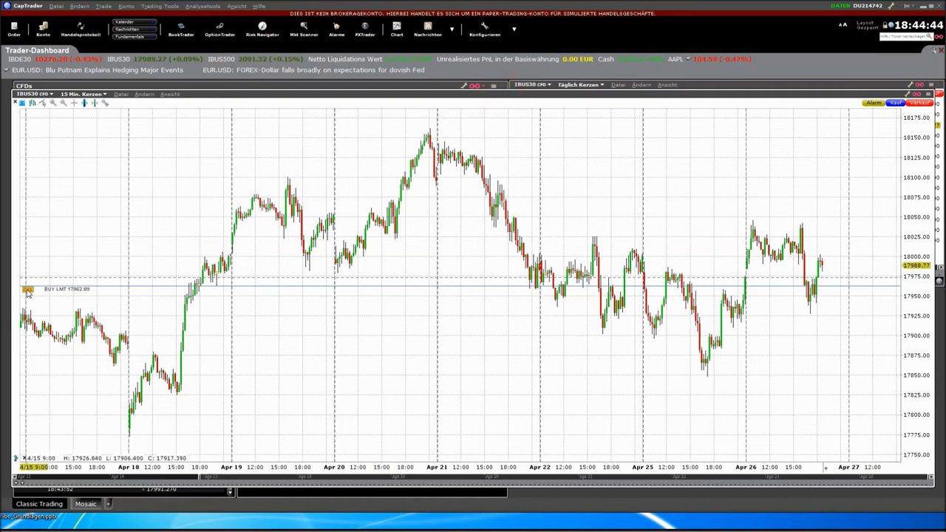
click(27, 289)
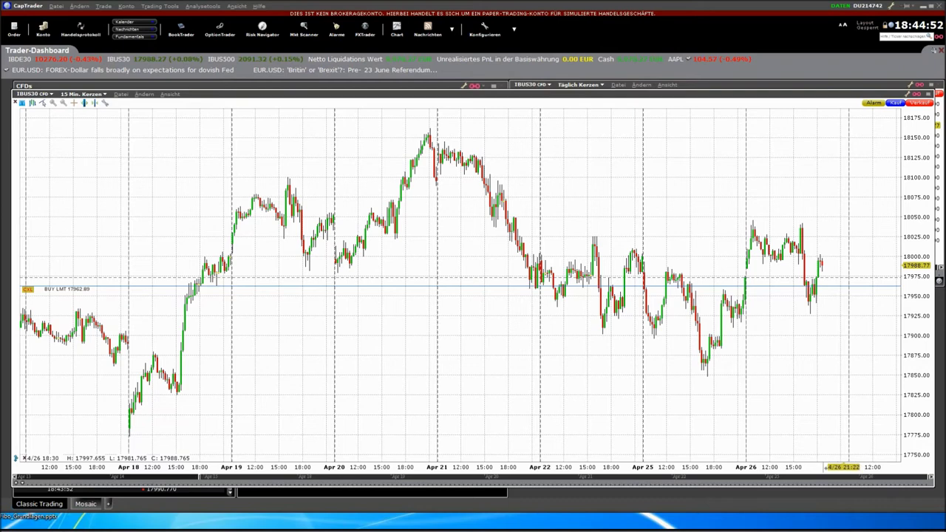
click(503, 100)
click(503, 101)
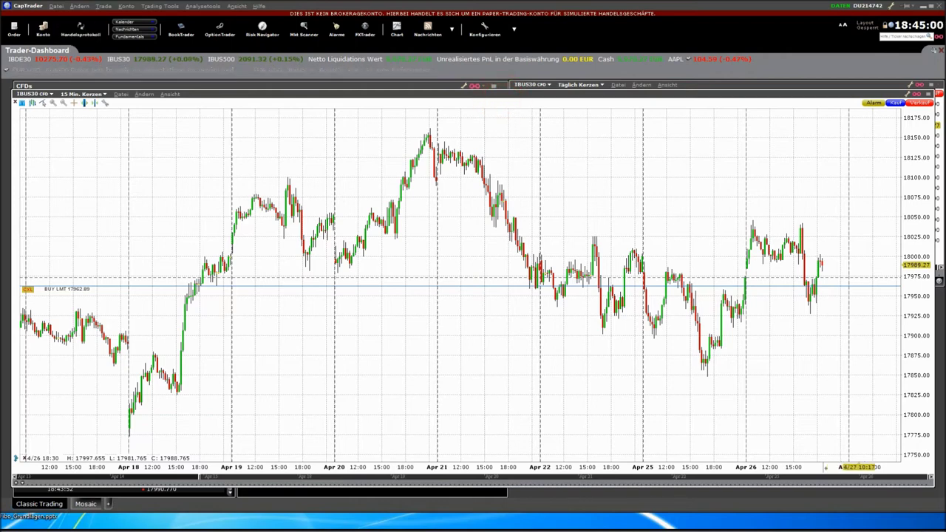
drag(860, 288, 861, 267)
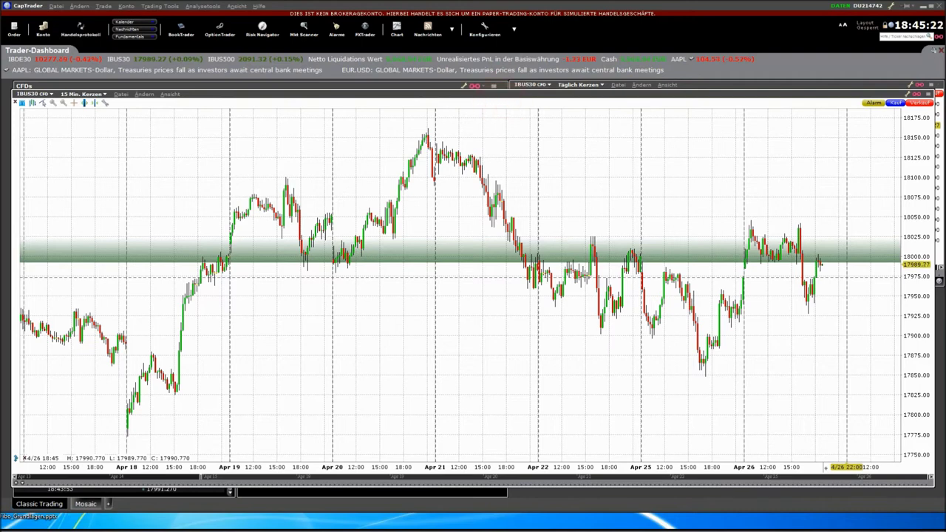
Step: Restore the chart to its place, open the Portfolio page enlarged, and move the IBUS30 position to a separate row below the cash balances
click(929, 95)
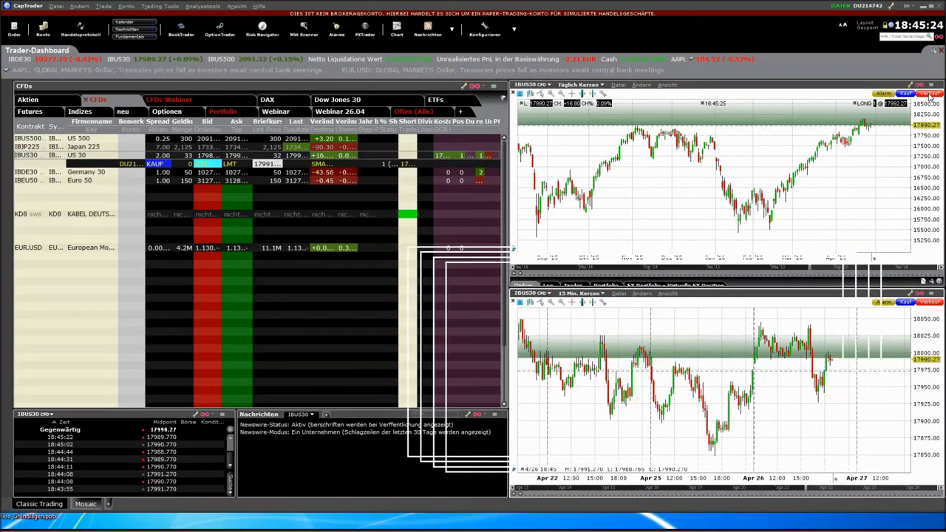
click(216, 112)
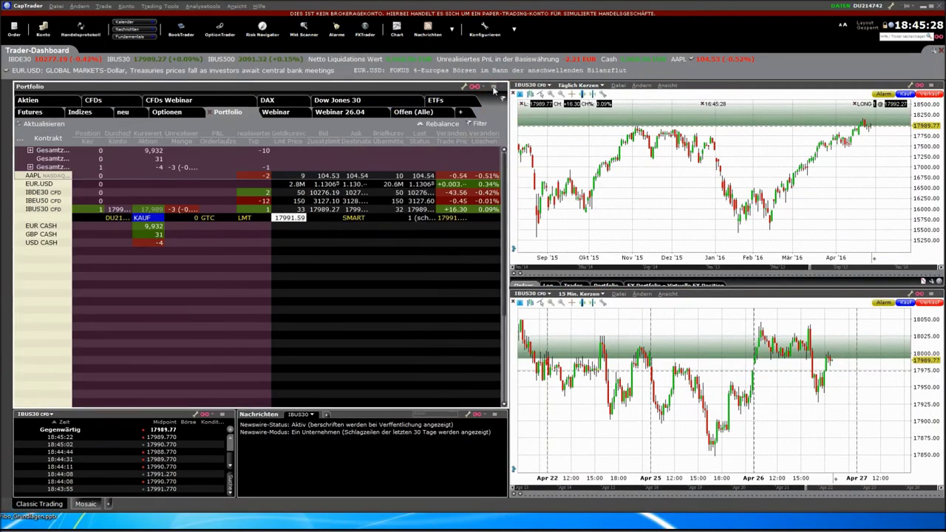
click(494, 87)
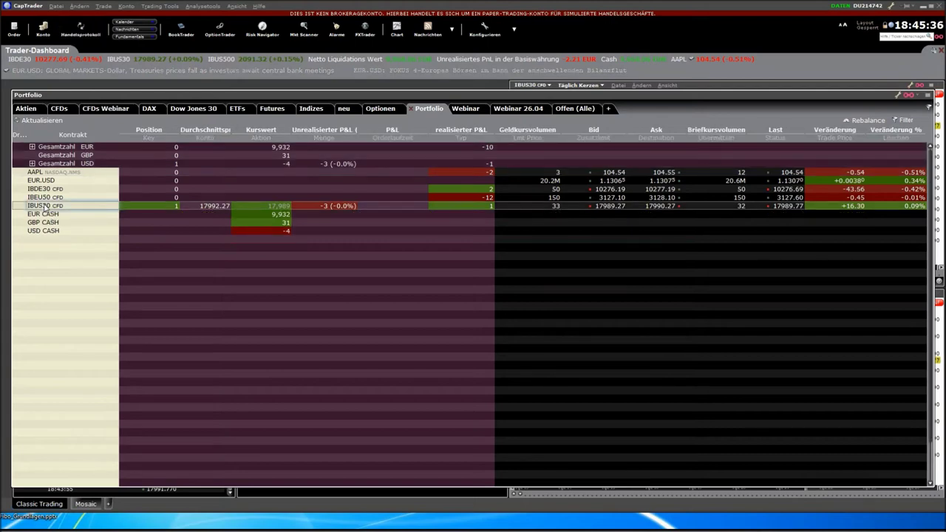
drag(72, 289, 167, 293)
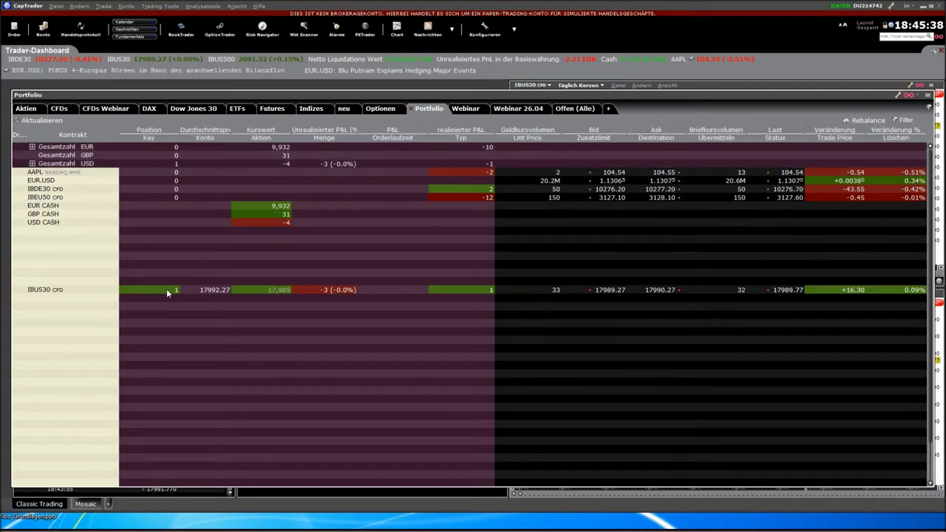
Step: Close the IBUS30 position from the Portfolio by submitting a market sell order with quantity 1
click(59, 290)
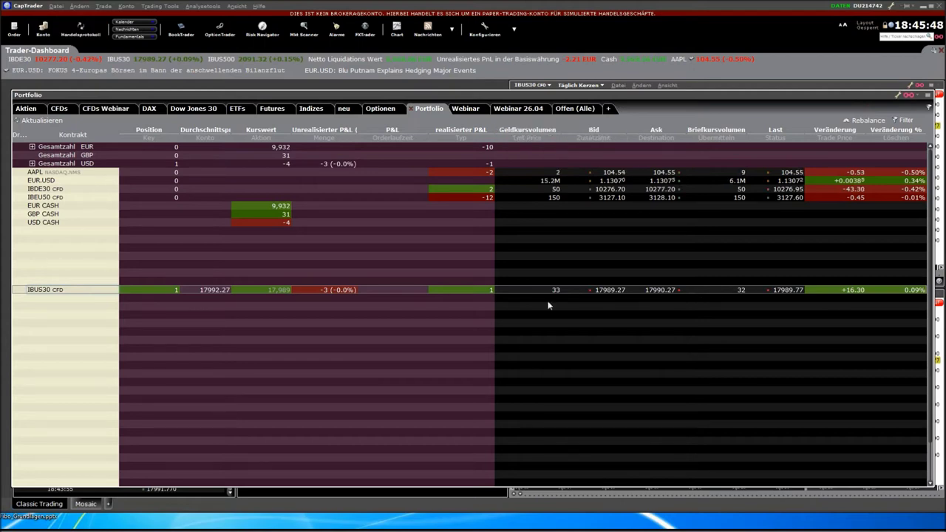
right_click(165, 290)
click(241, 282)
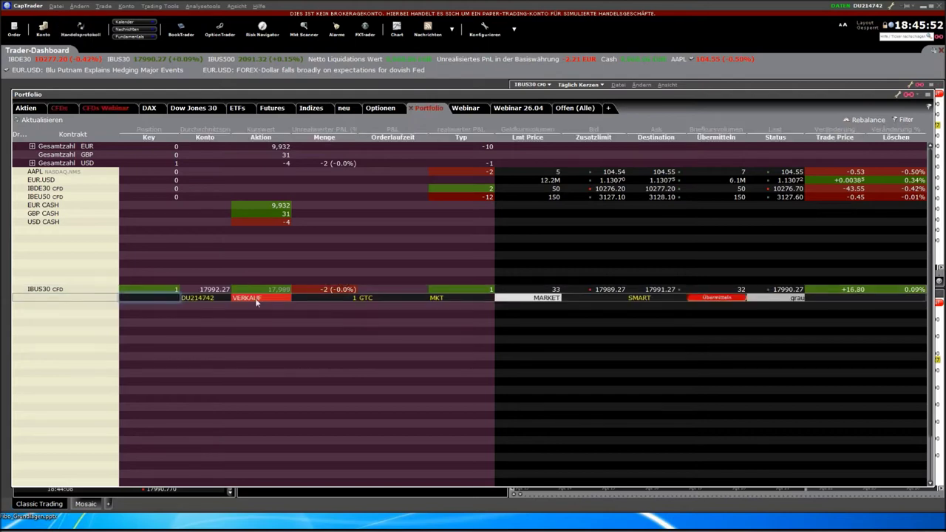
click(716, 298)
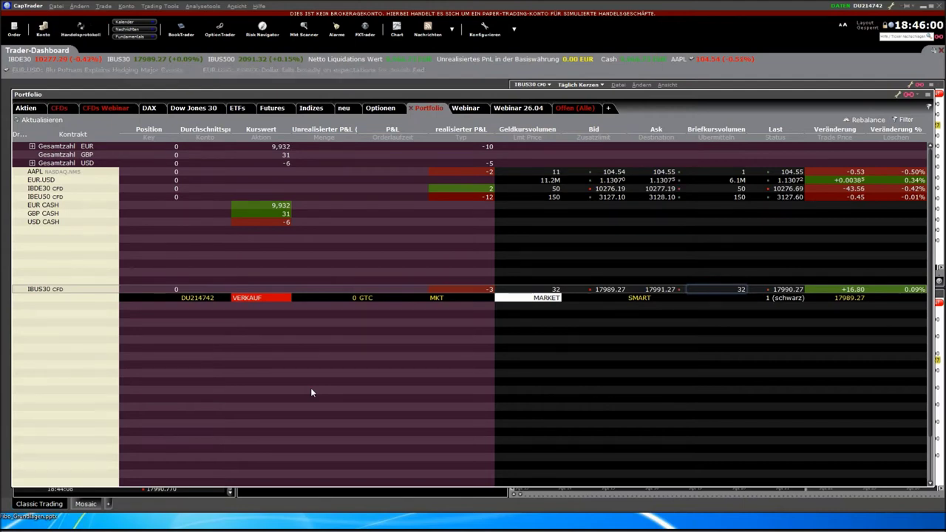
Step: With the Portfolio window returned to its place, delete the Portfolio page and reopen it through the account's Portfolioanzeige
click(928, 94)
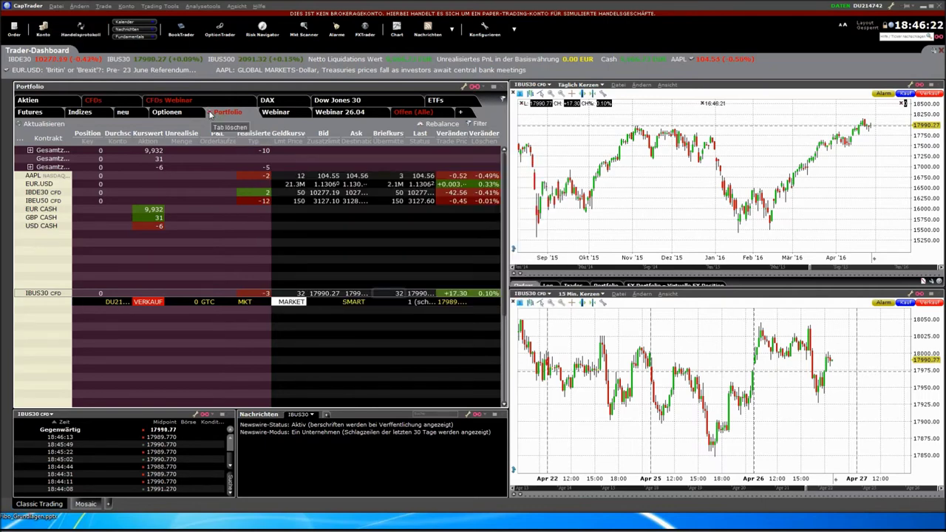
click(210, 113)
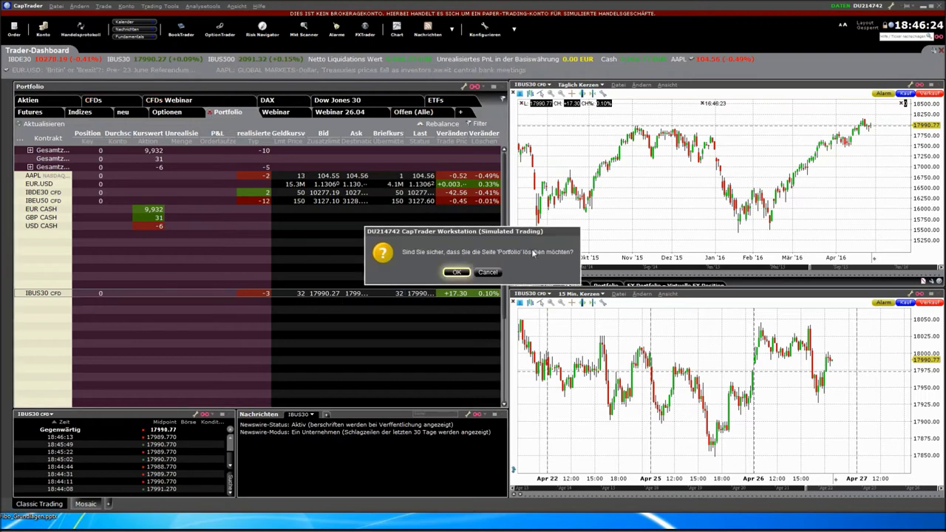
click(457, 272)
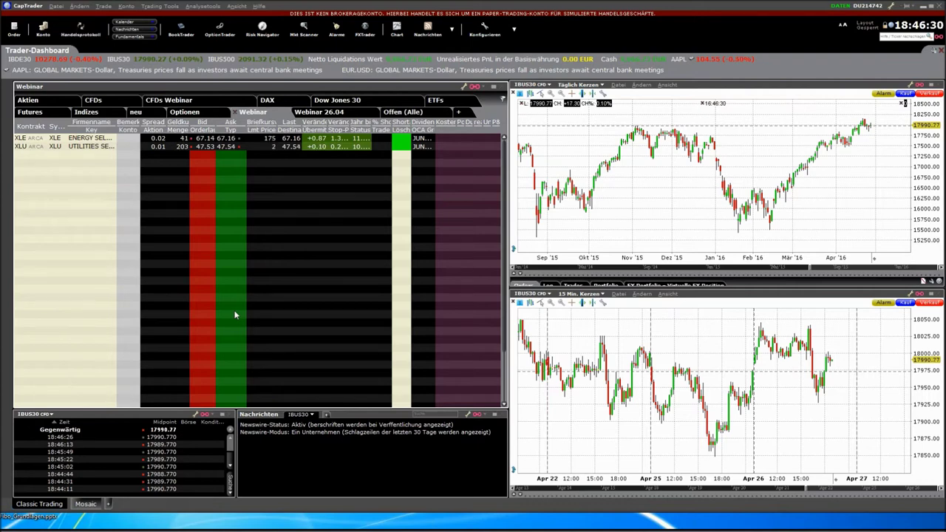
click(126, 6)
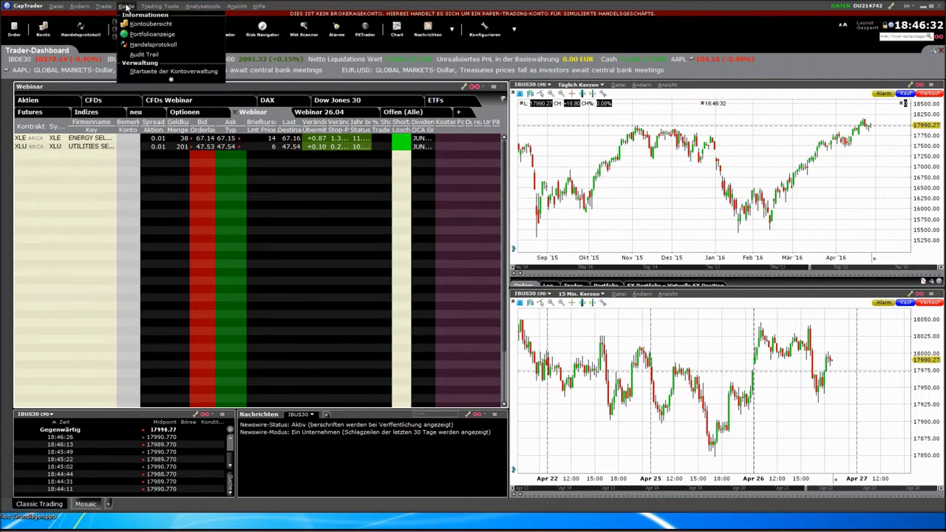
click(153, 35)
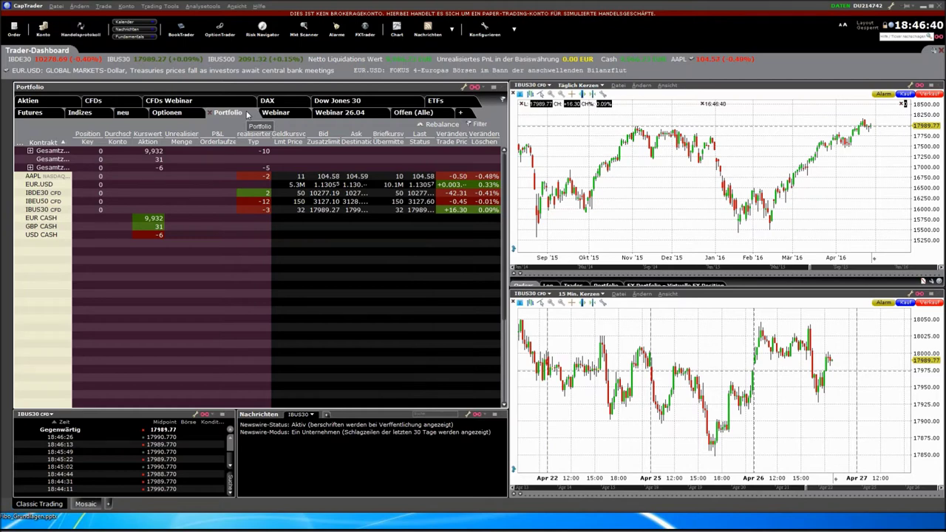
Step: Enlarge the daily IBUS30 chart, set the chart background display colour to blue, and apply it
click(931, 87)
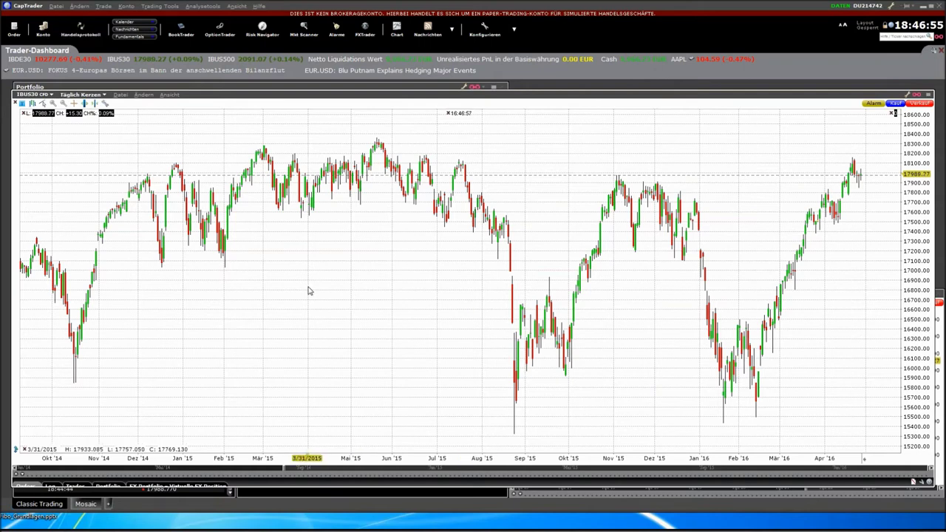
click(105, 103)
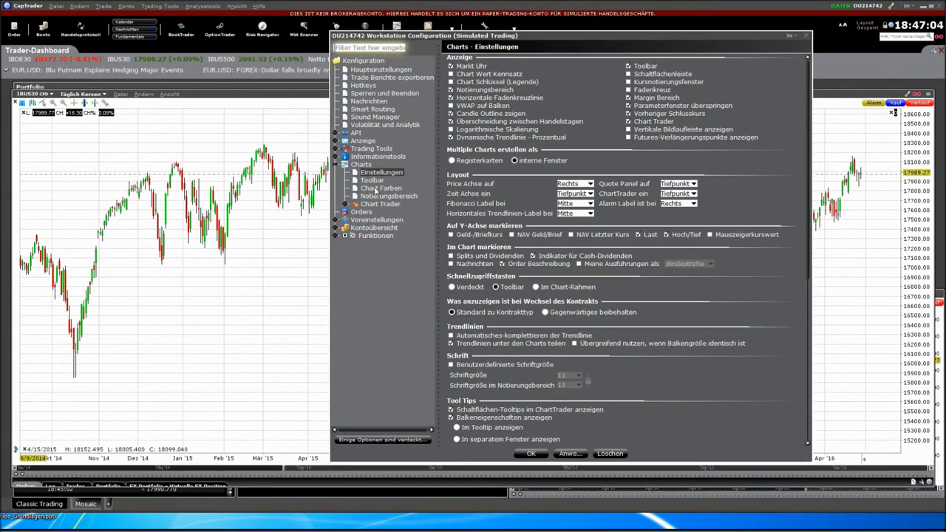
click(375, 189)
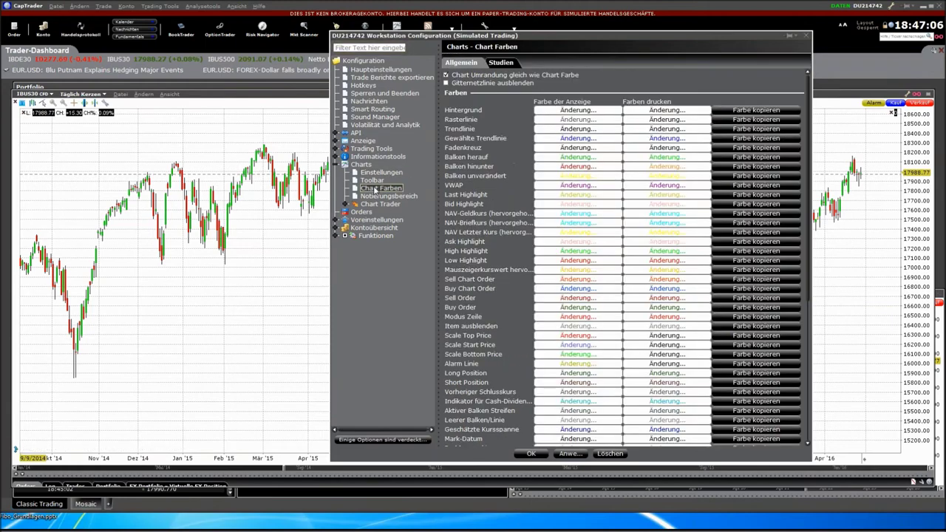
click(575, 109)
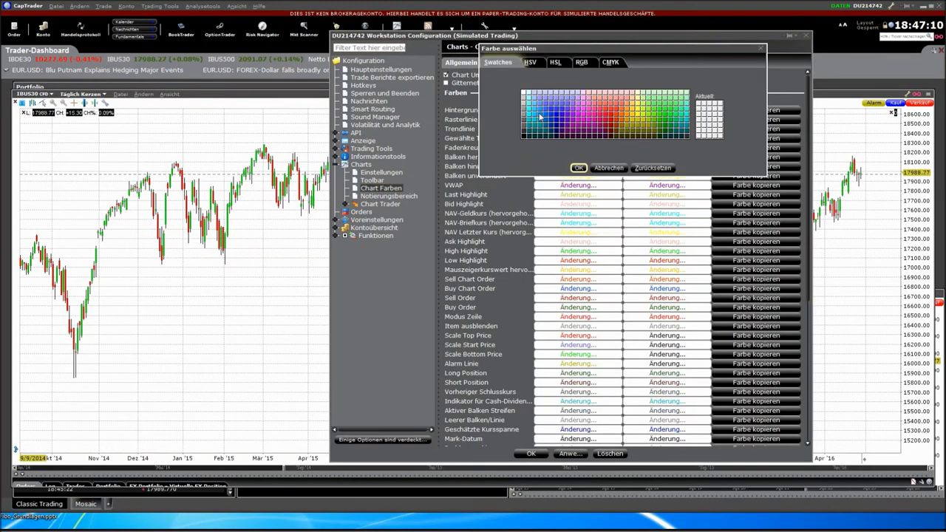
click(581, 168)
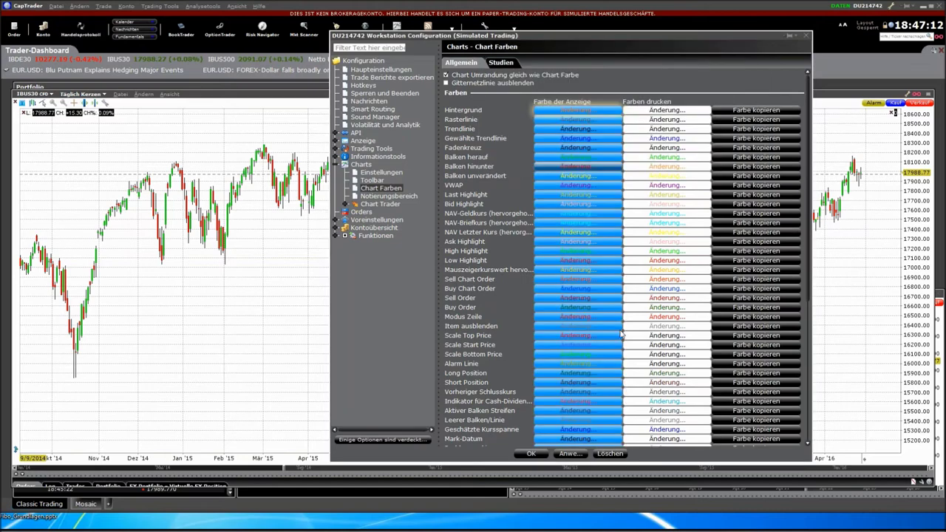
click(573, 453)
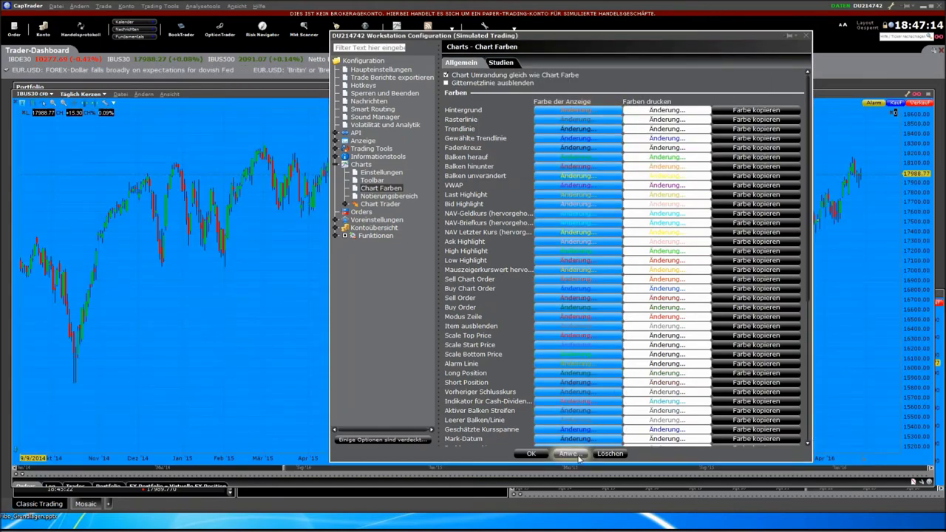
Step: Set the chart background display colour back to white and confirm the chart configuration
click(562, 111)
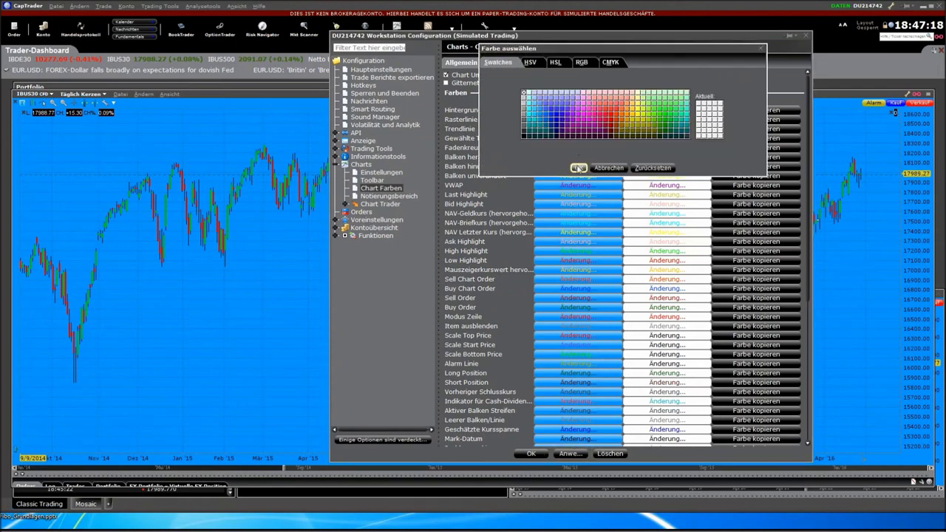
click(578, 168)
click(569, 454)
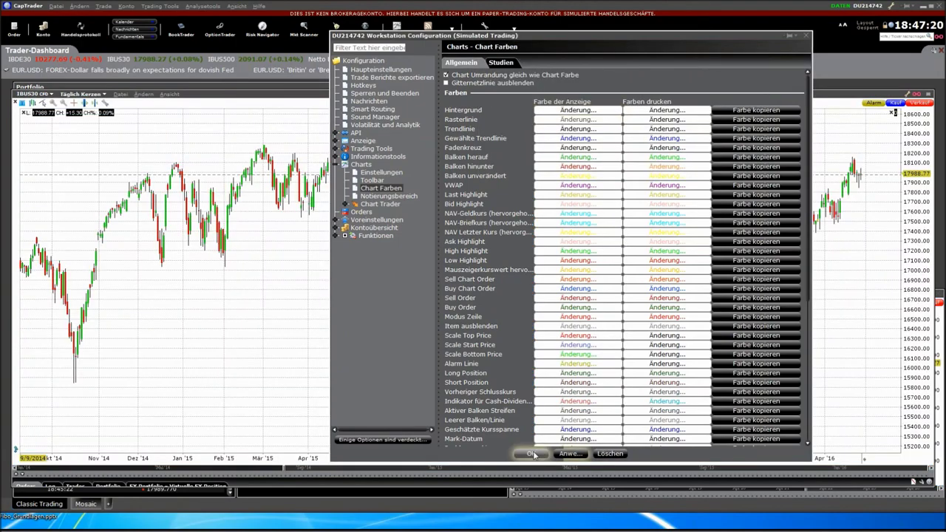
click(532, 454)
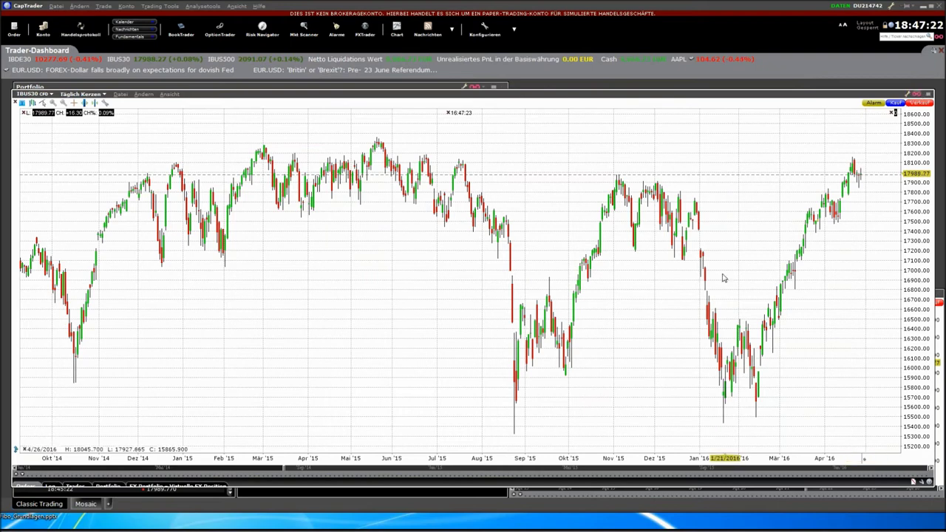
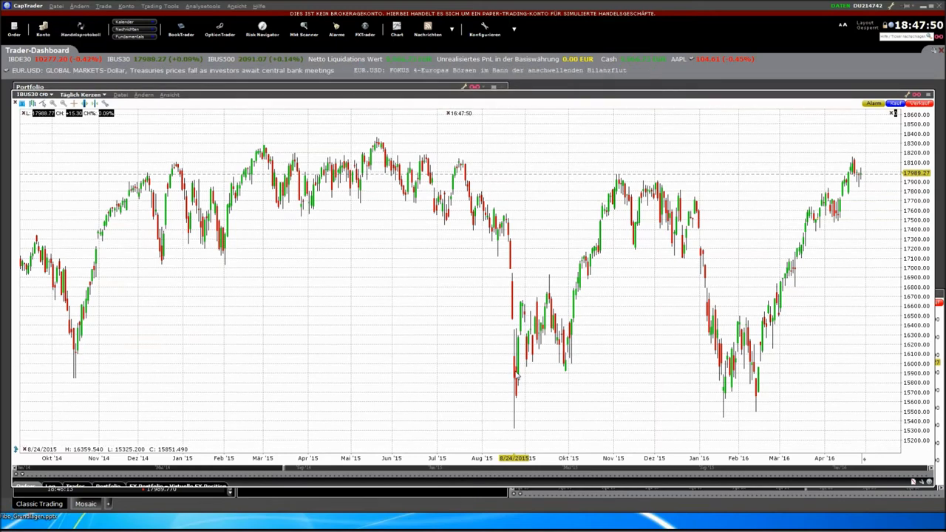
Step: Examine the Tool Tips section of the chart settings for how and which bar properties are displayed, and close the configuration
click(104, 104)
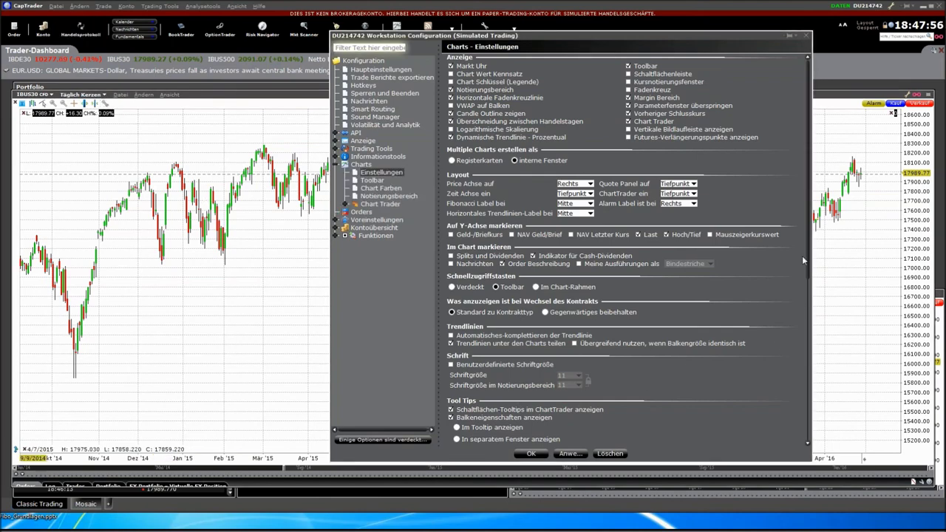
scroll(809, 260, down, 5)
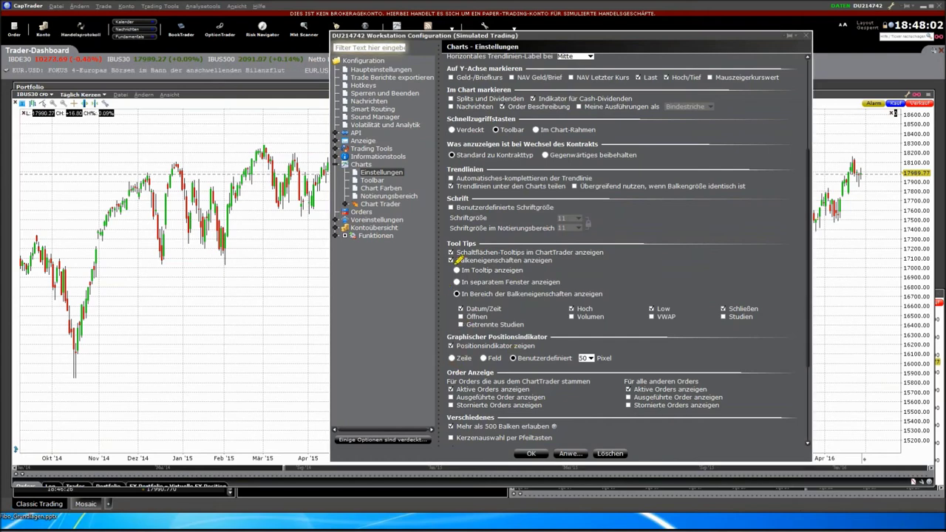
drag(438, 244, 481, 241)
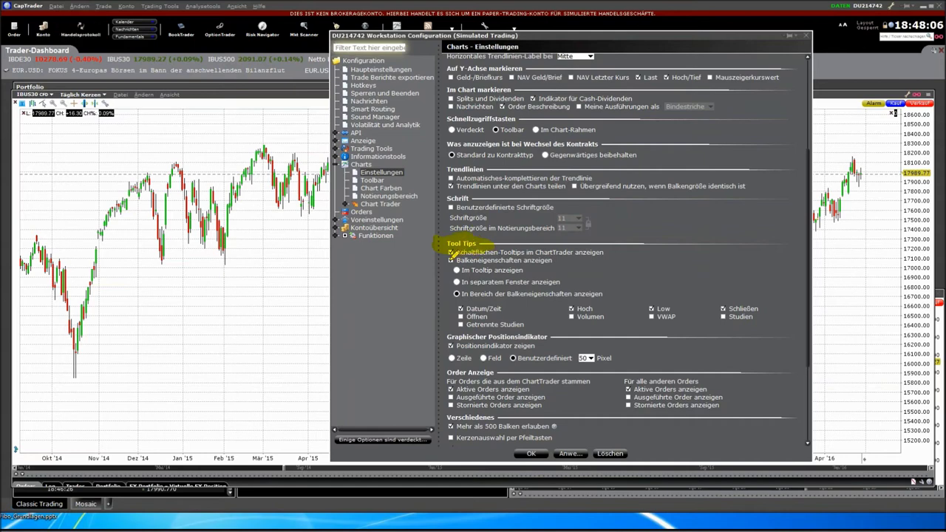
drag(448, 255, 567, 256)
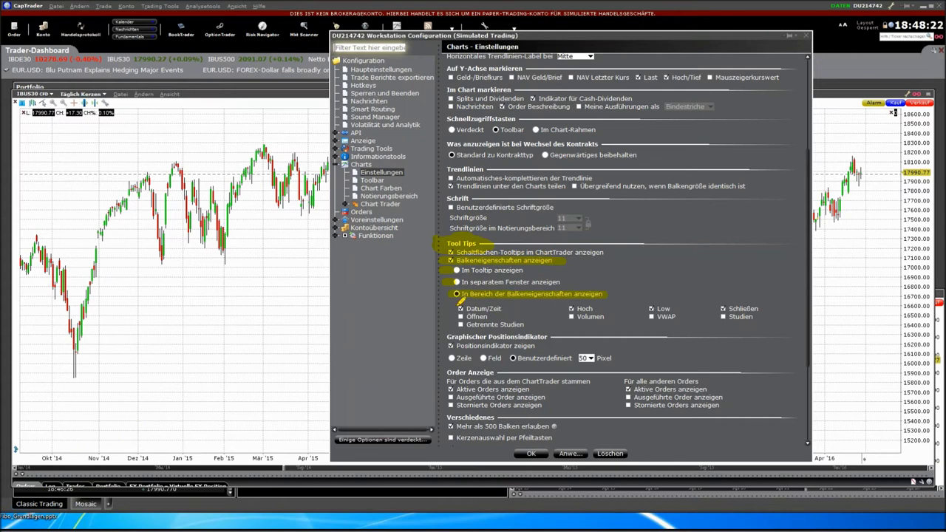
drag(567, 308, 593, 309)
drag(759, 306, 761, 306)
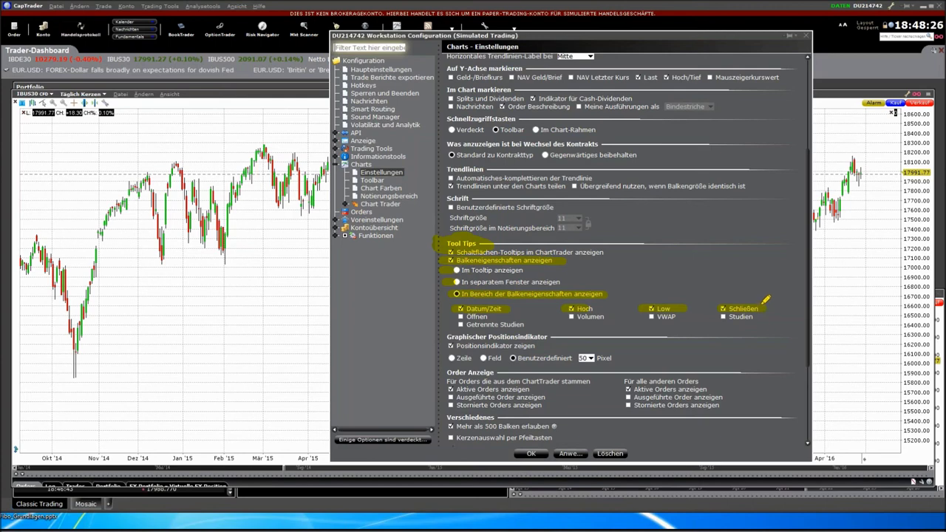
drag(575, 451, 555, 453)
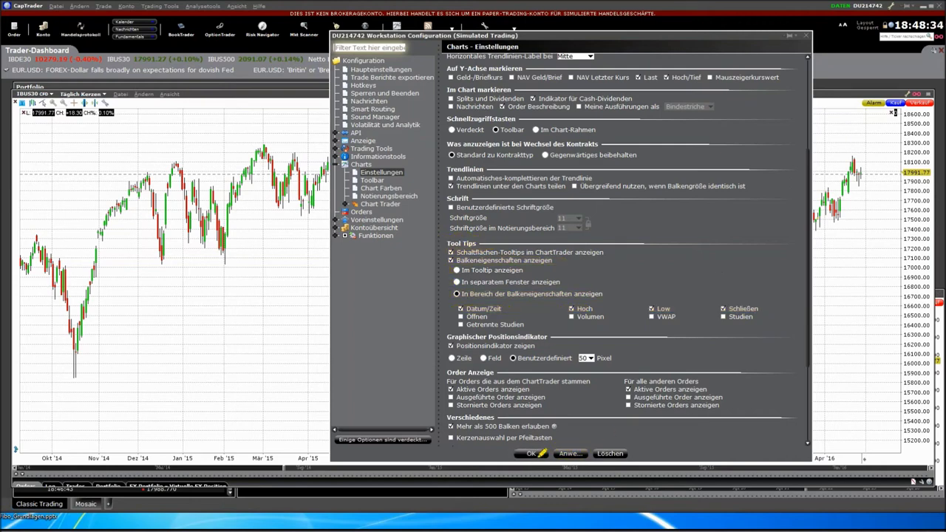
click(537, 454)
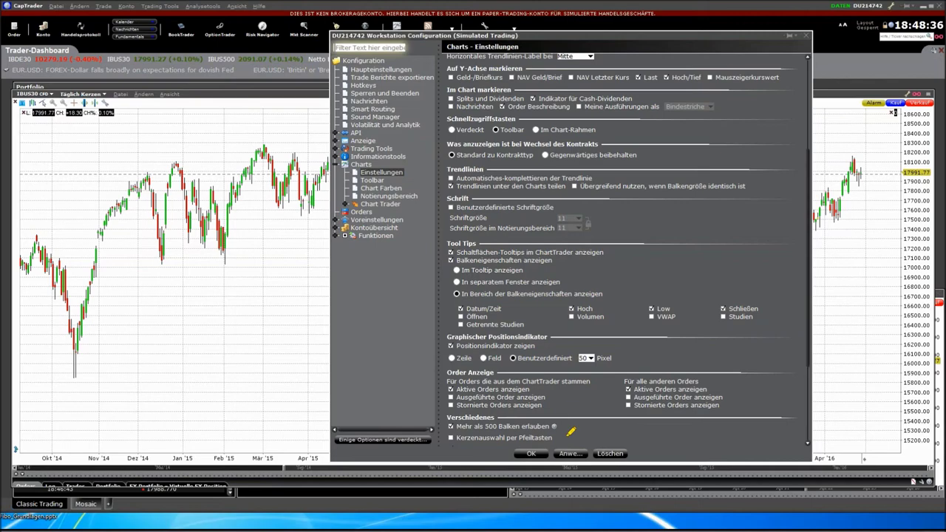
click(534, 453)
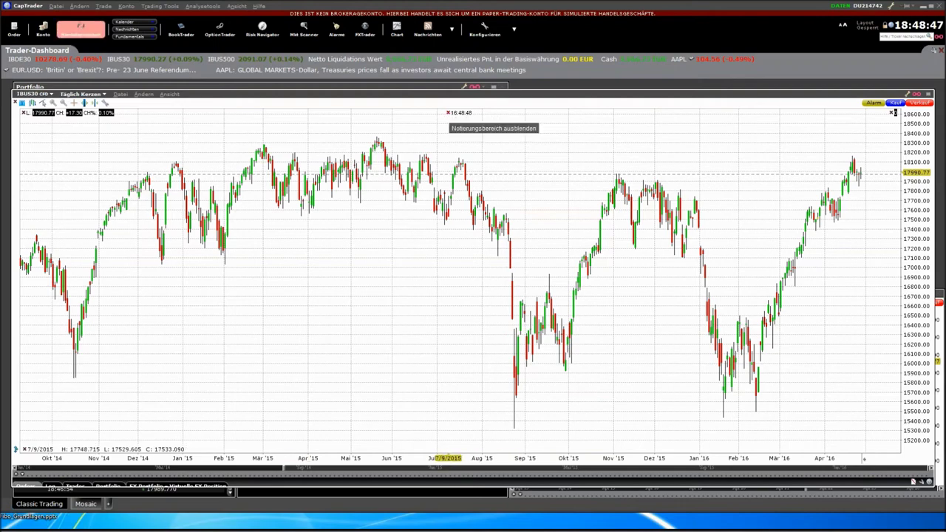
Step: Hide the daily chart's quote area and try to bring its clock back with the Markt Uhr display option
click(447, 112)
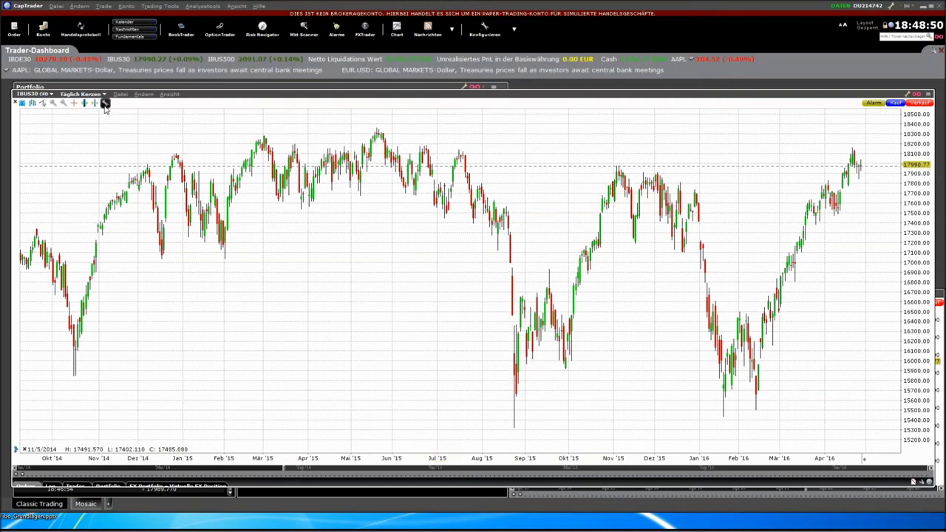
click(105, 103)
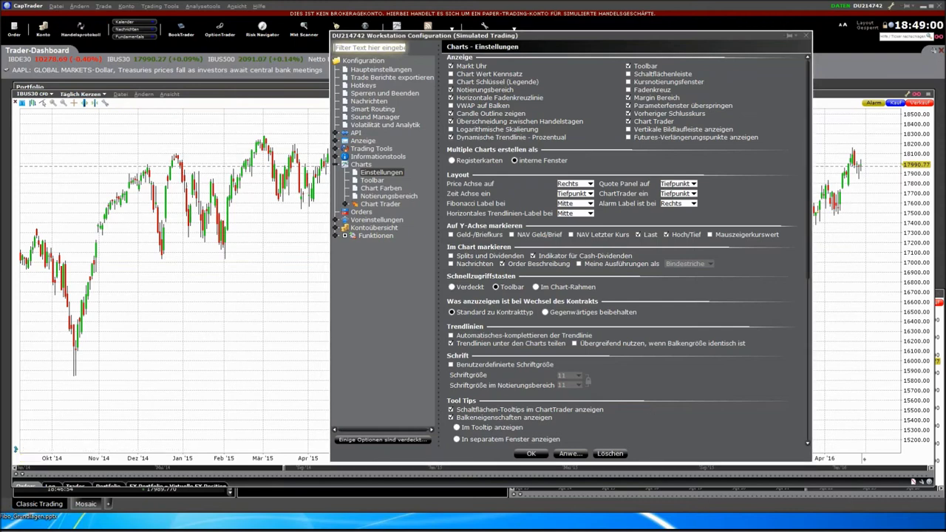
click(450, 66)
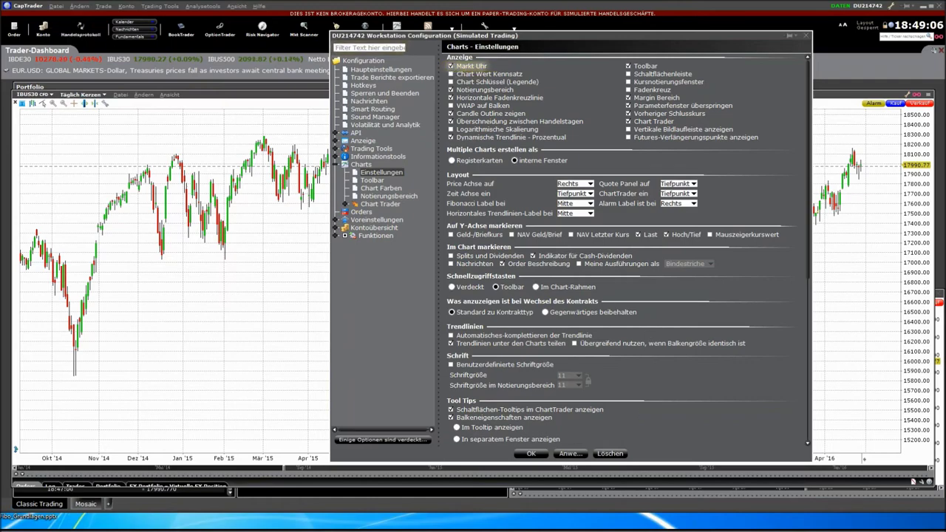
click(537, 454)
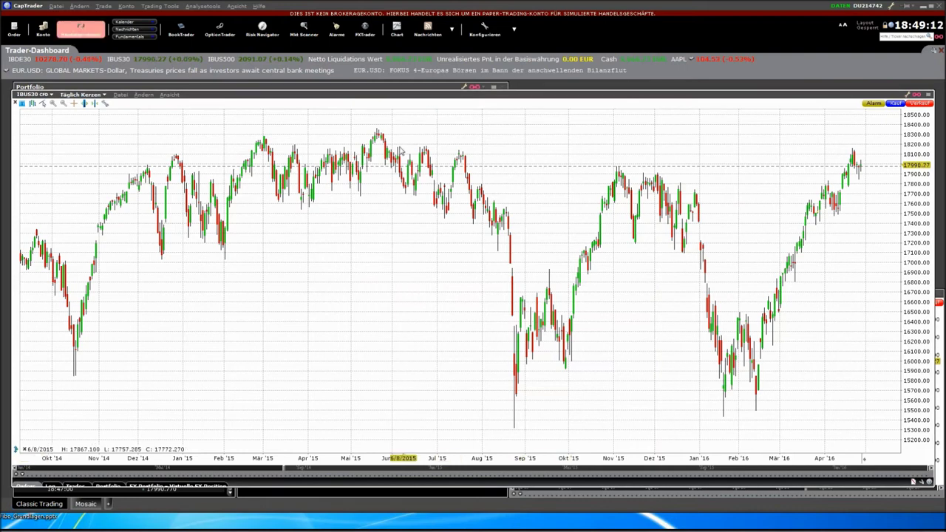
Step: Switch Markt Uhr off and back on in the daily chart's settings and confirm
right_click(388, 124)
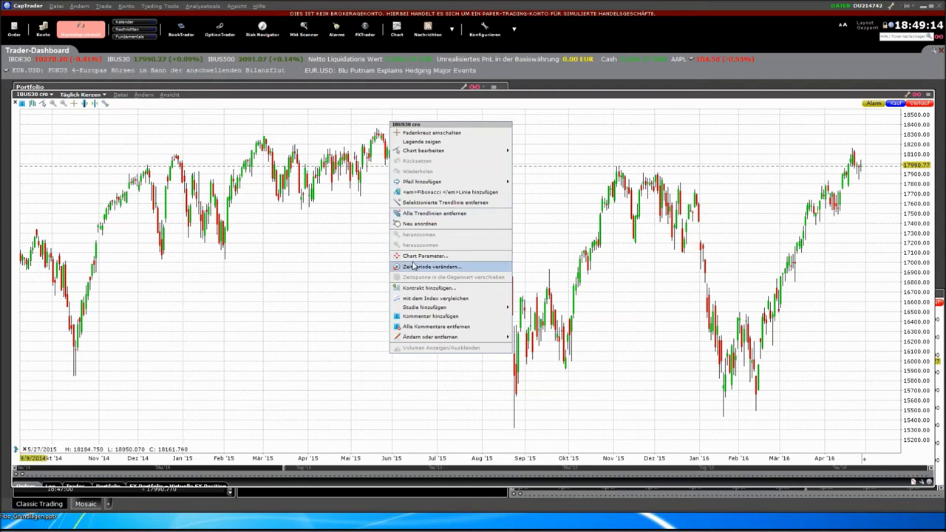
click(106, 104)
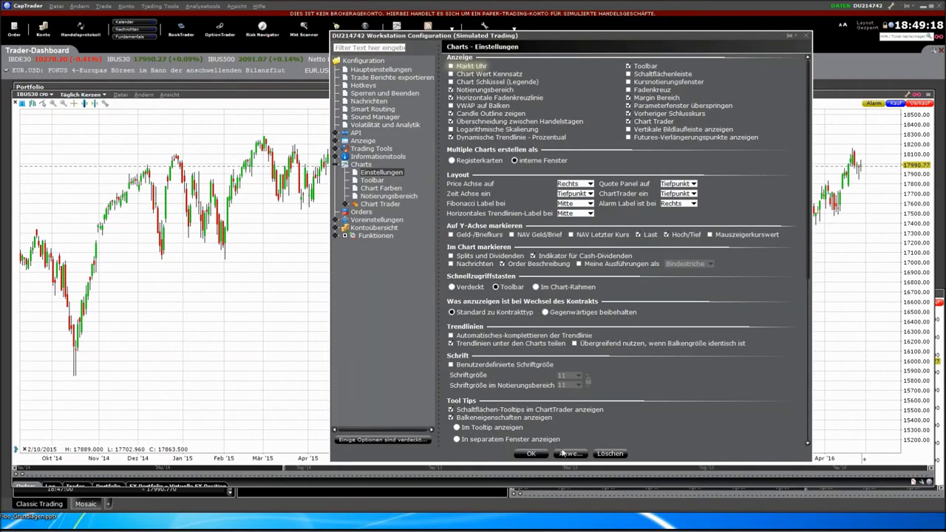
click(450, 66)
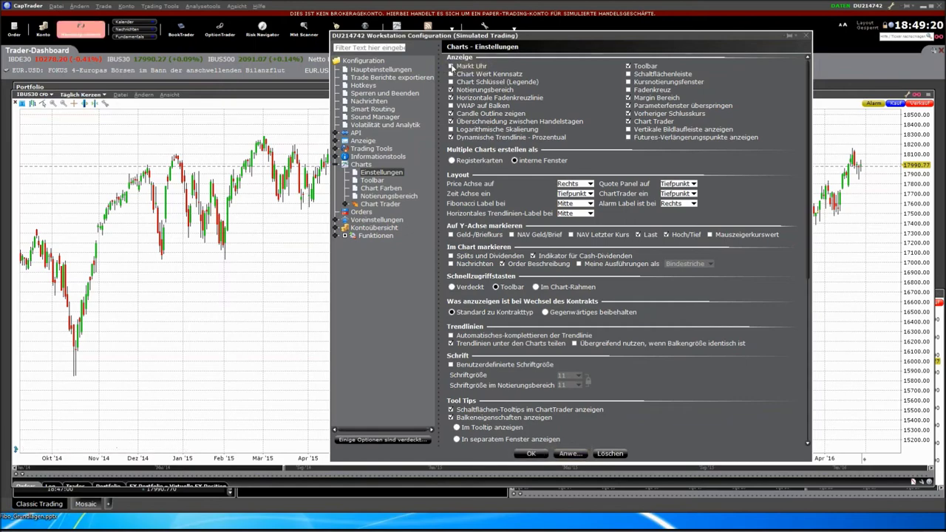
click(533, 453)
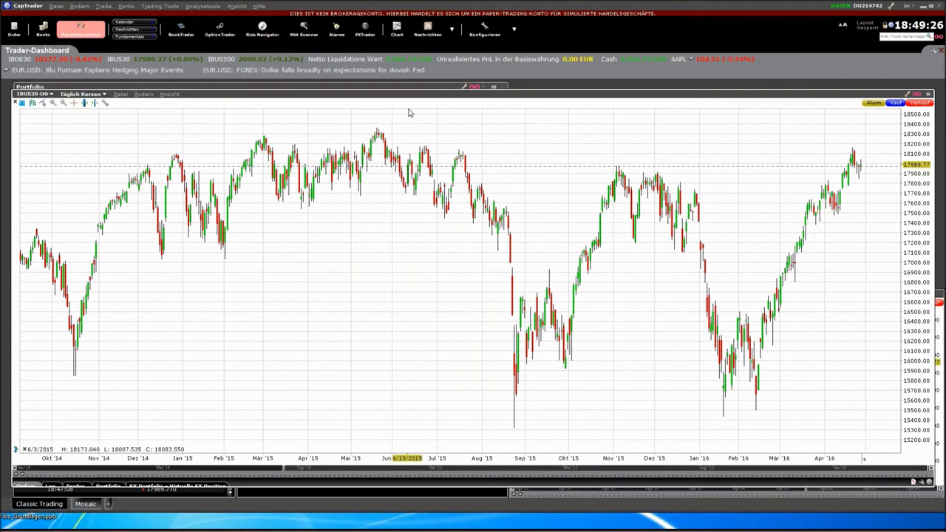
Step: Restore the daily chart to its dashboard size and reapply the Markt Uhr display option in the 15-minute chart's settings
click(930, 95)
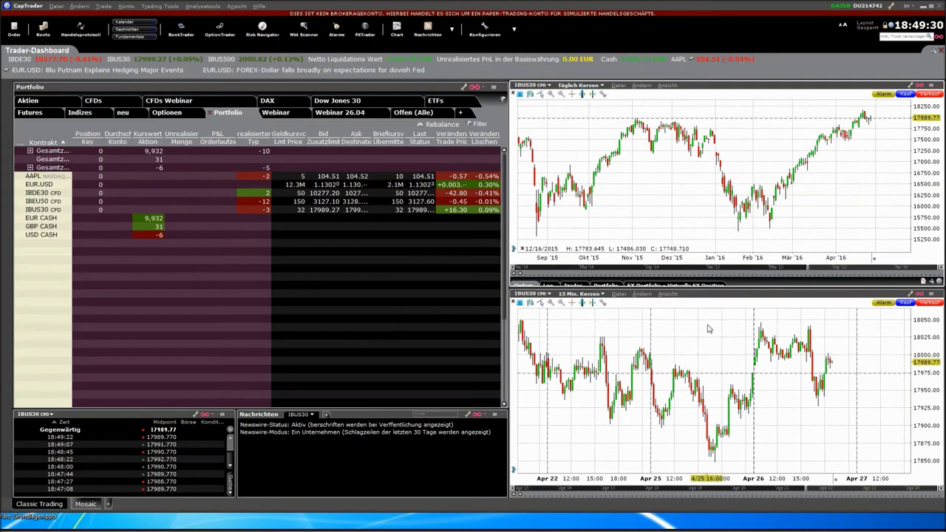
right_click(706, 301)
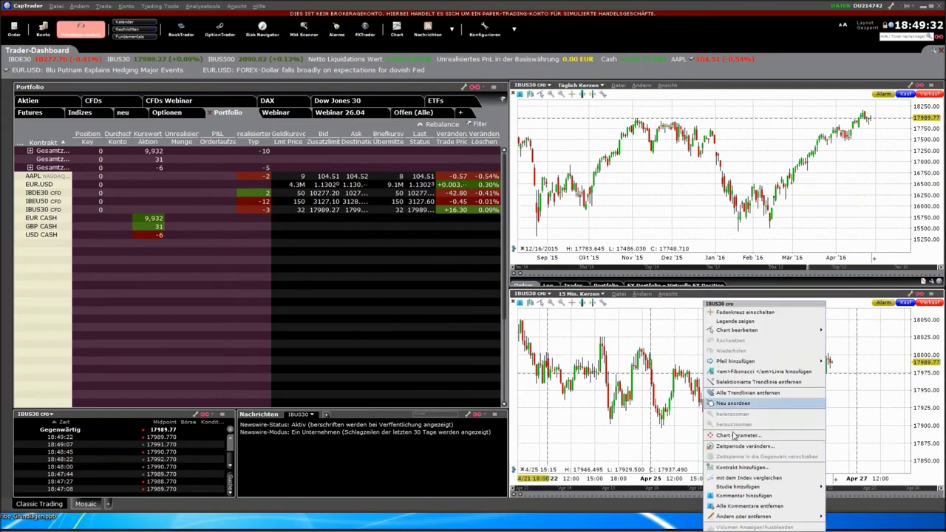
click(603, 304)
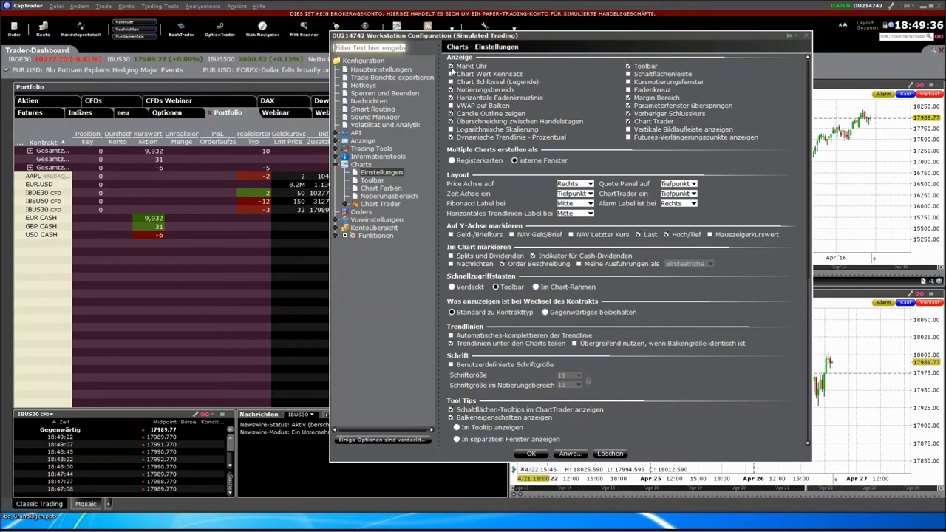
click(451, 67)
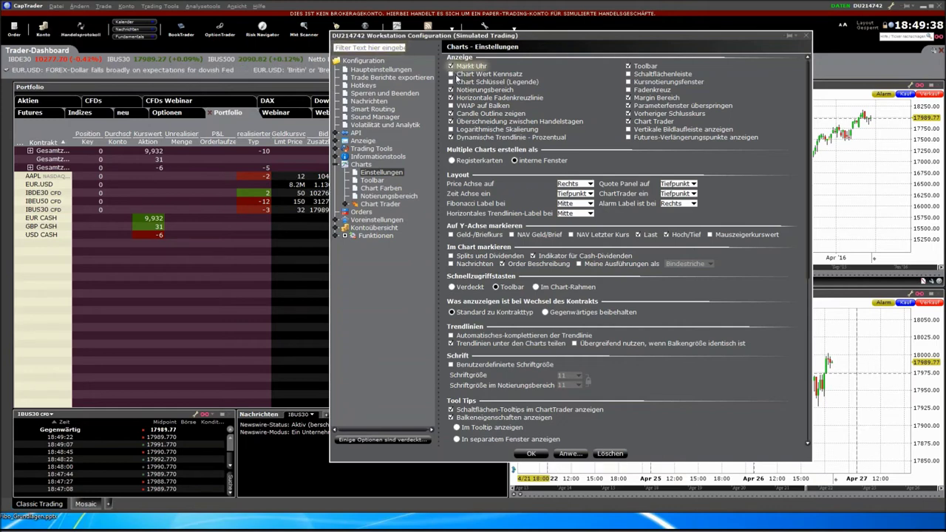
click(570, 453)
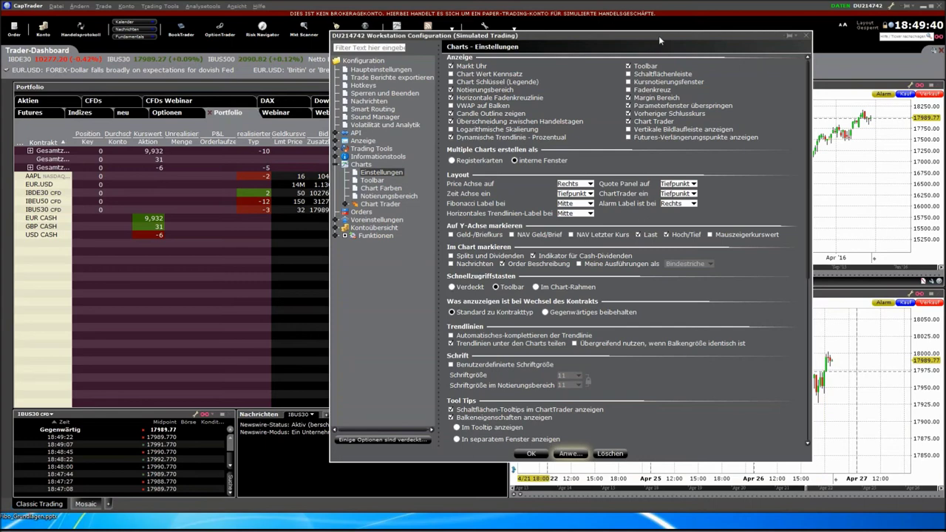
Step: Move the configuration window clear of the charts, toggle and apply Markt Uhr once more, and confirm
drag(601, 34, 258, 36)
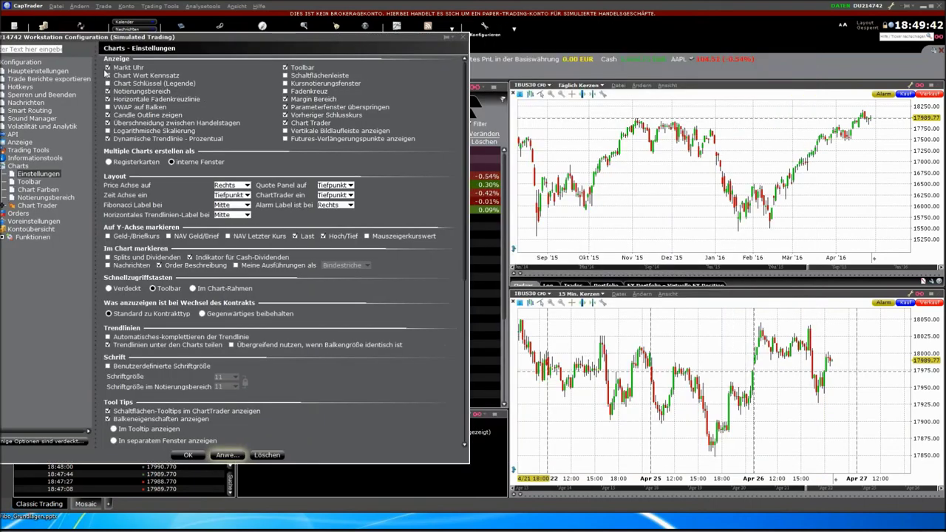
click(108, 67)
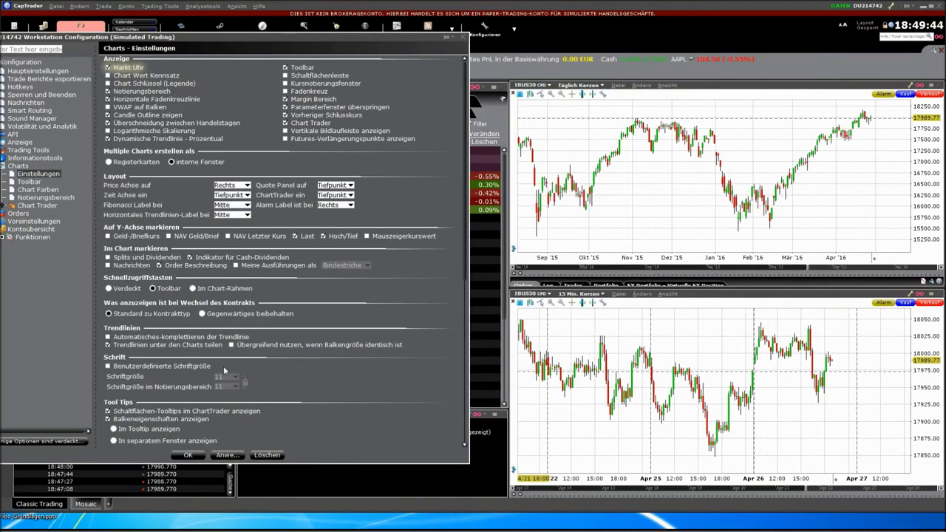
click(229, 455)
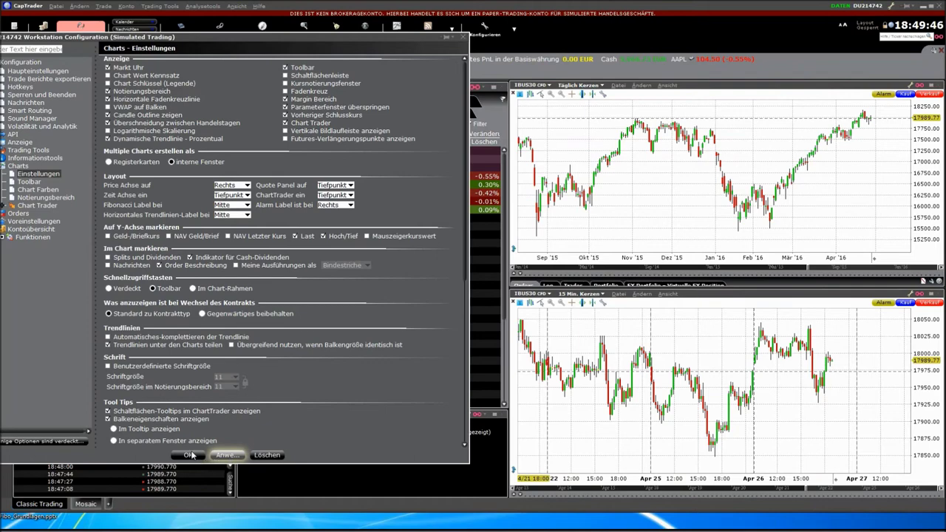
click(190, 455)
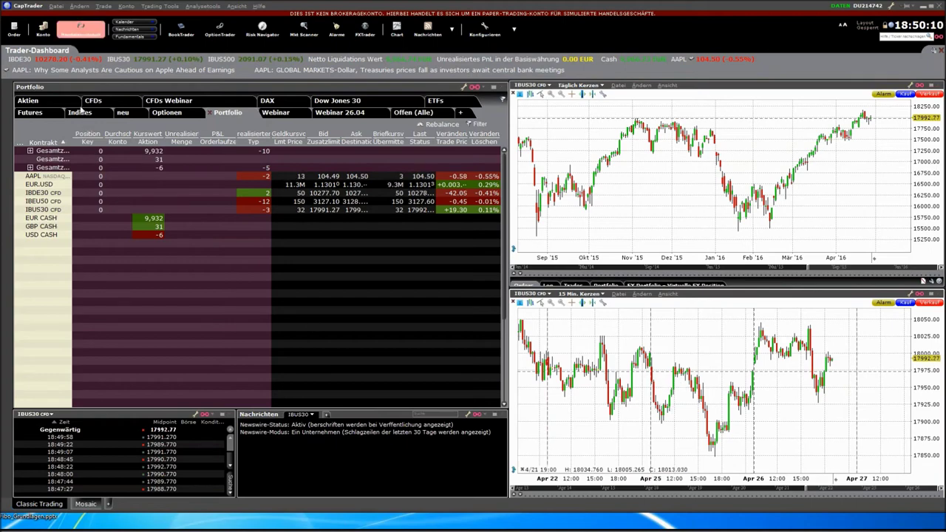
Step: Load Boeing (BA) from the Aktien watchlist into the charts and examine its 15-minute chart option for data outside regular trading hours
click(33, 101)
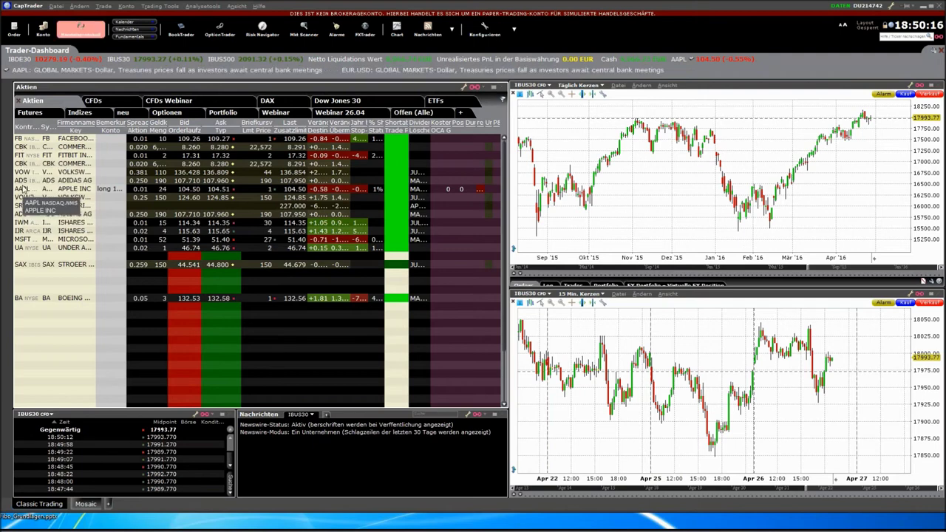
click(24, 299)
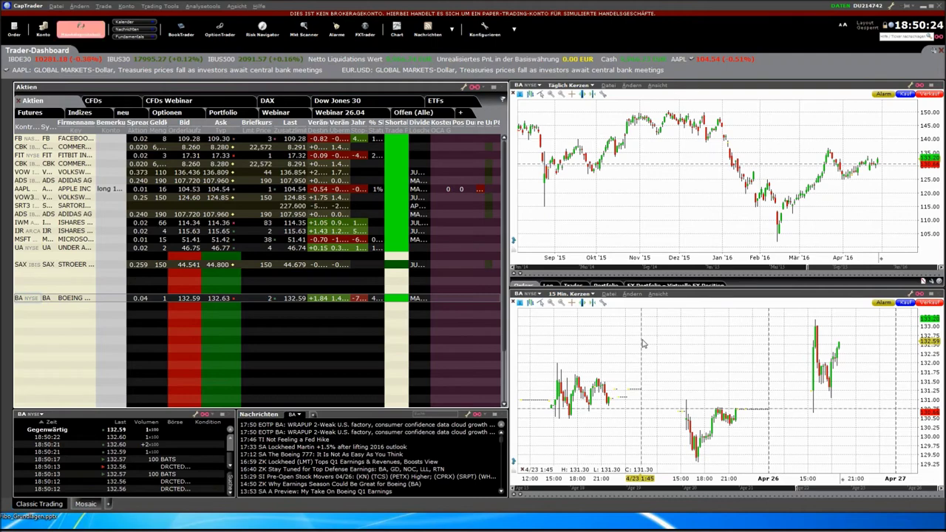
right_click(643, 343)
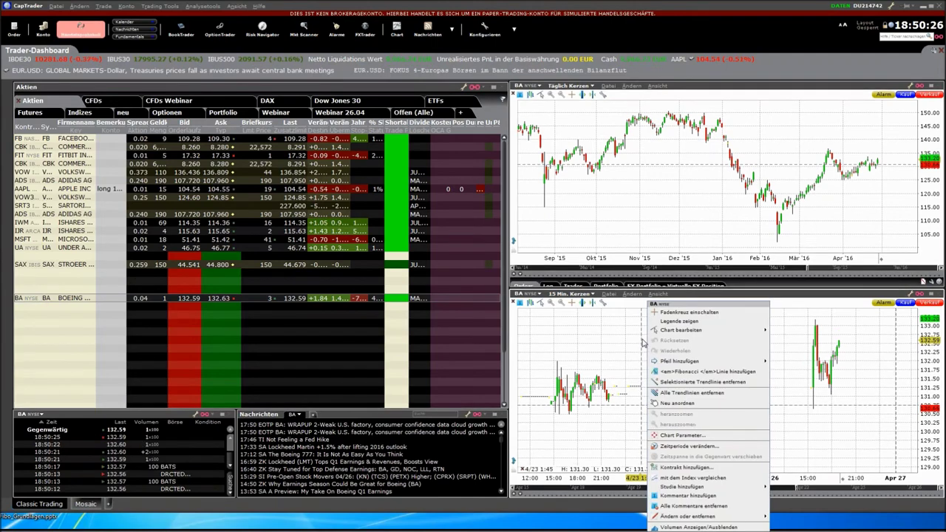
click(674, 436)
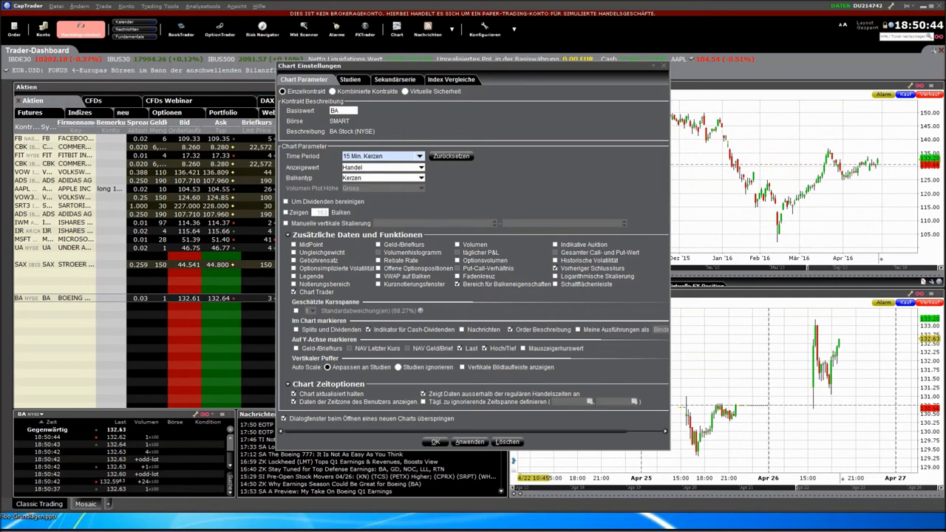
click(400, 394)
drag(413, 393, 585, 393)
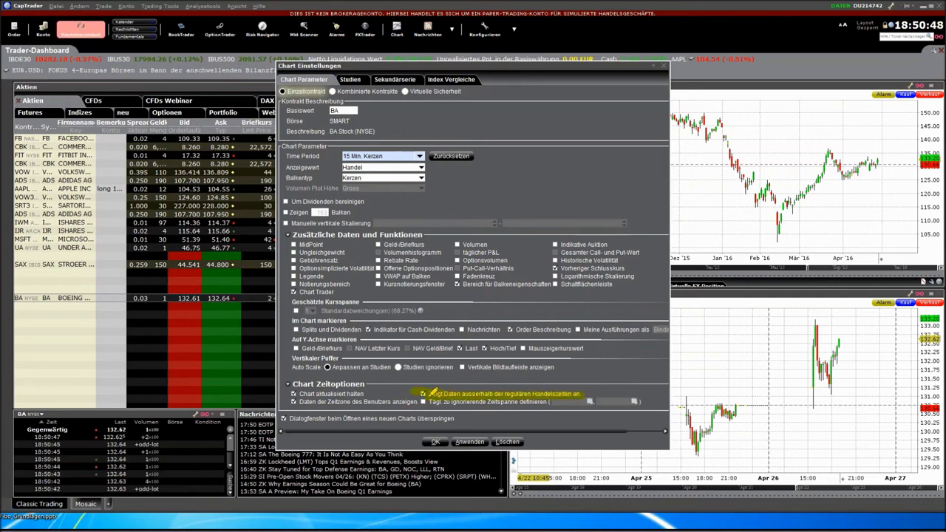
click(469, 441)
click(436, 442)
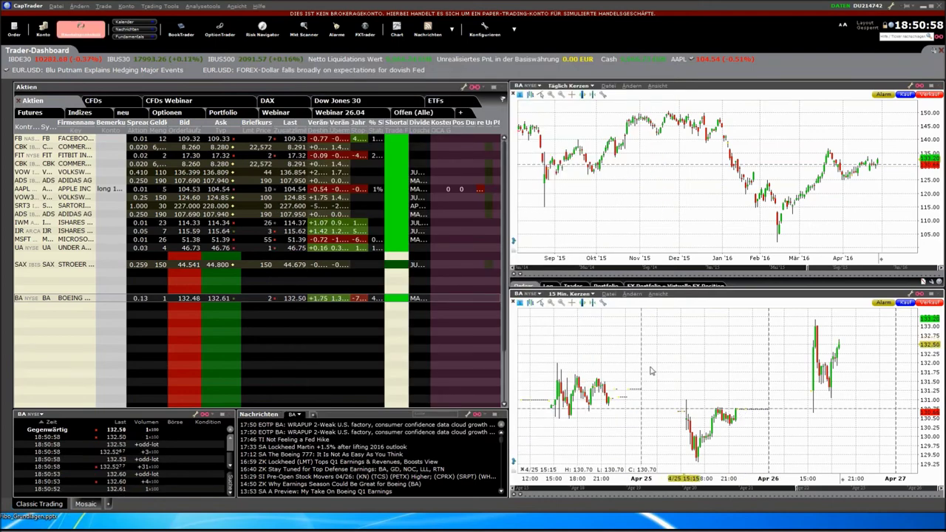
Step: Load Apple (AAPL) into the charts, review its 15-minute chart parameters and close them without changes
click(26, 190)
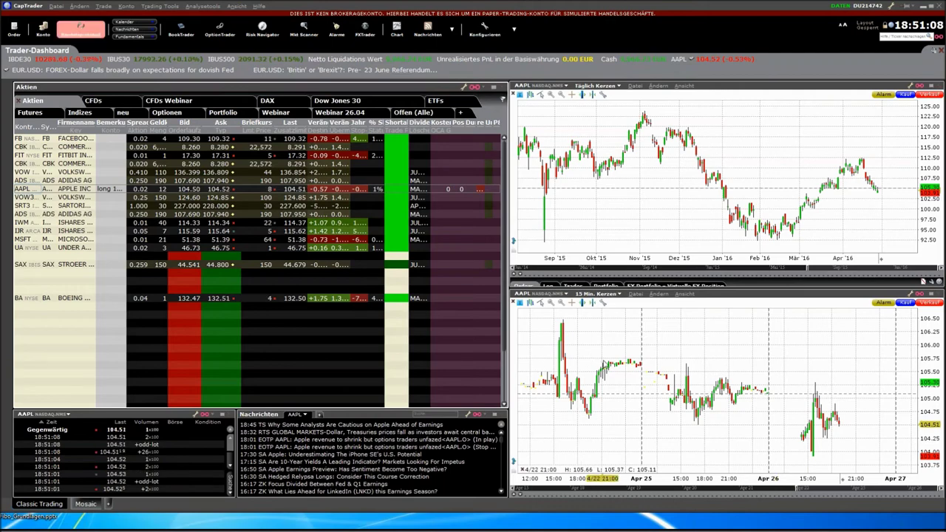
right_click(687, 347)
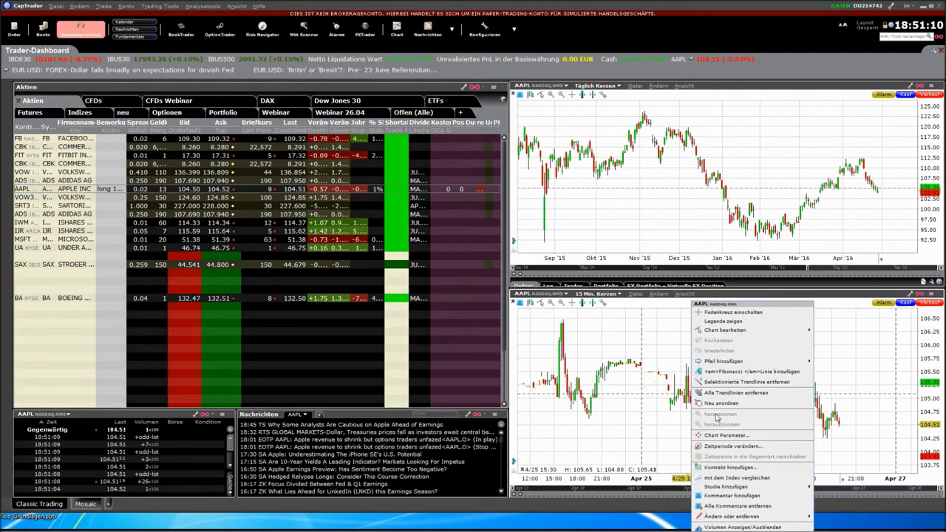
click(723, 435)
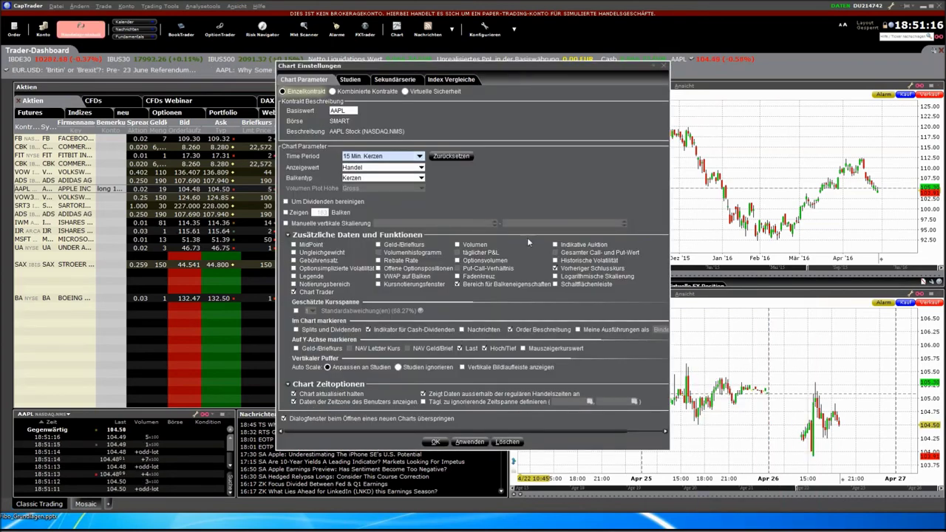
click(663, 66)
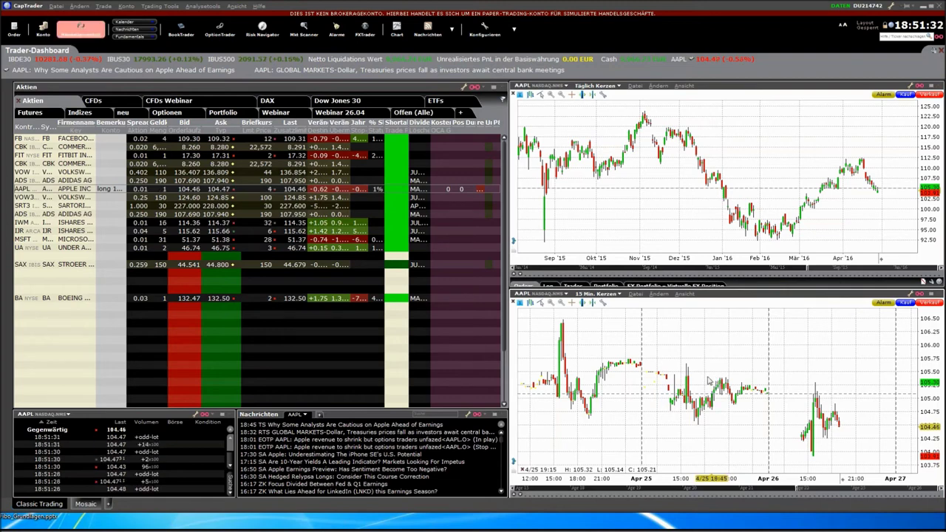
Step: Enlarge the Aktien watchlist and move Under Armour (UA) to a free row below the other stocks
click(493, 89)
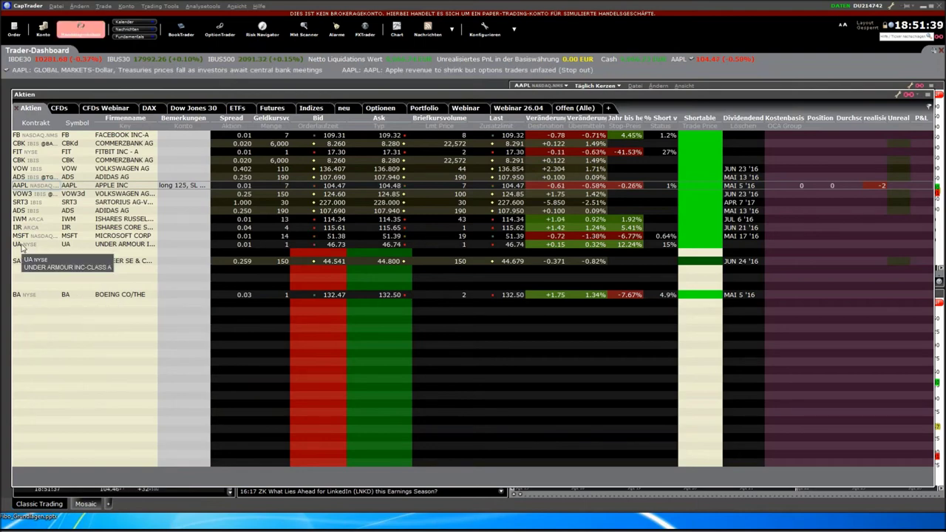
click(32, 347)
drag(32, 347, 31, 347)
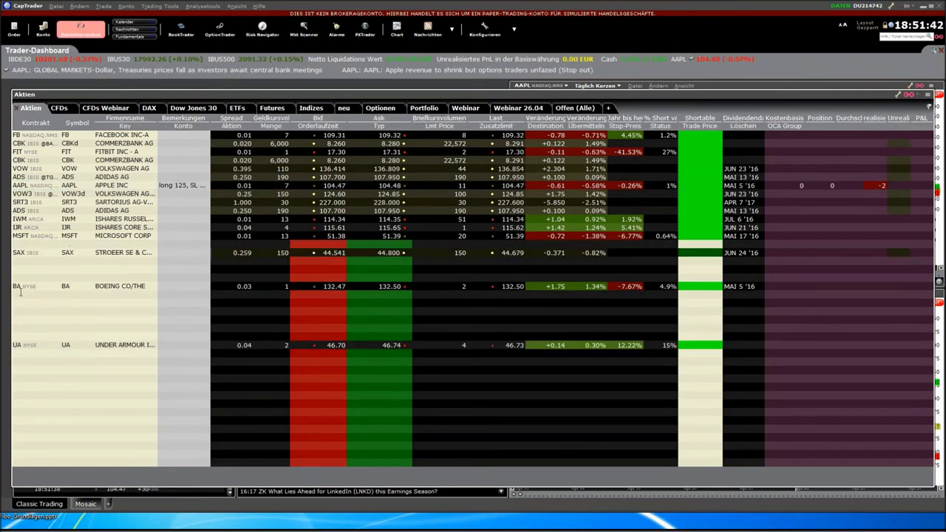
Step: Create a market buy order for Under Armour and open its order presets, placing the configuration window fully in view
drag(390, 345, 385, 353)
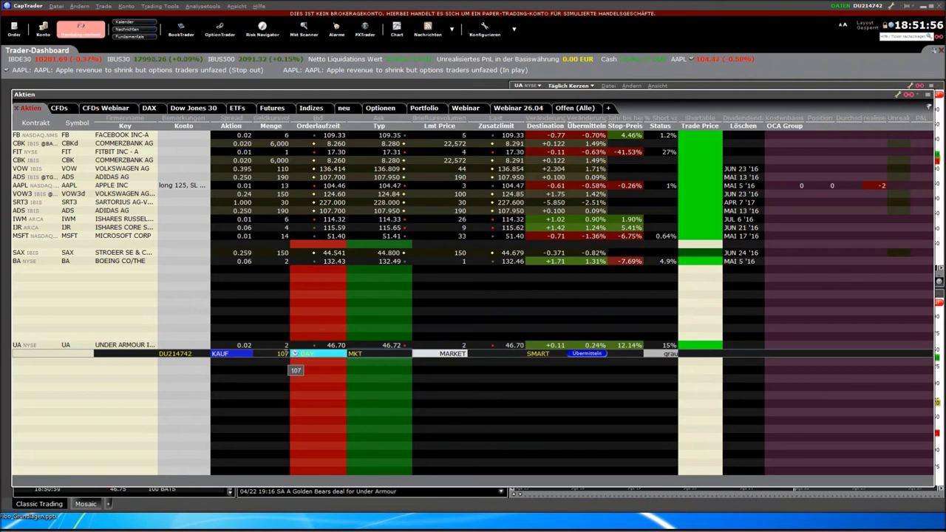
click(273, 355)
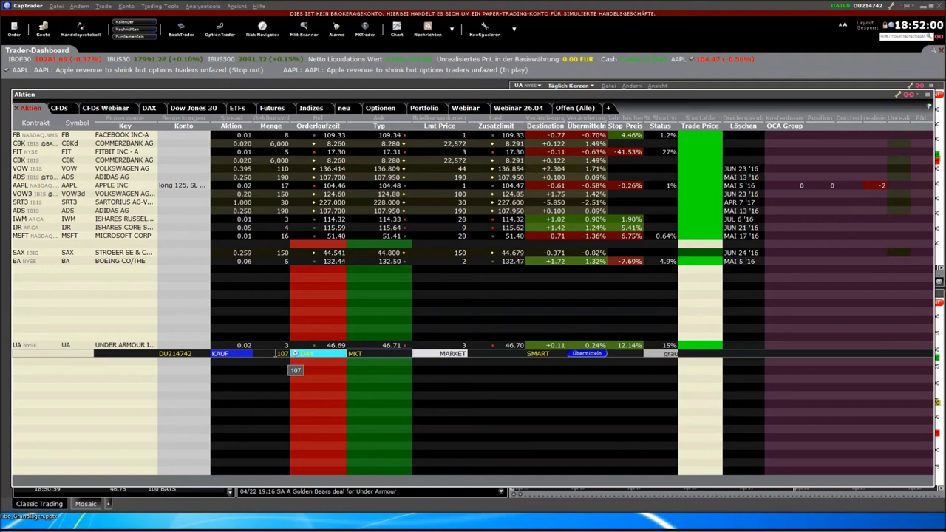
right_click(71, 356)
click(131, 435)
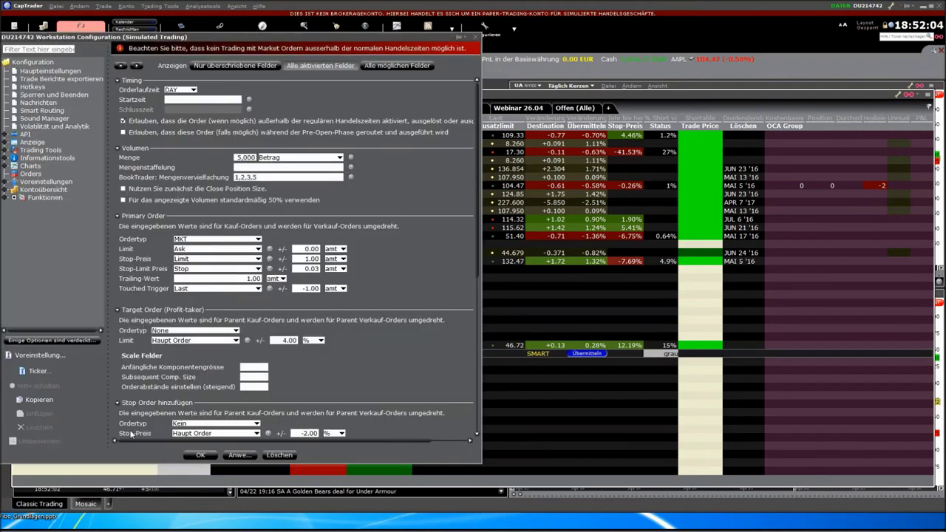
drag(375, 36, 555, 37)
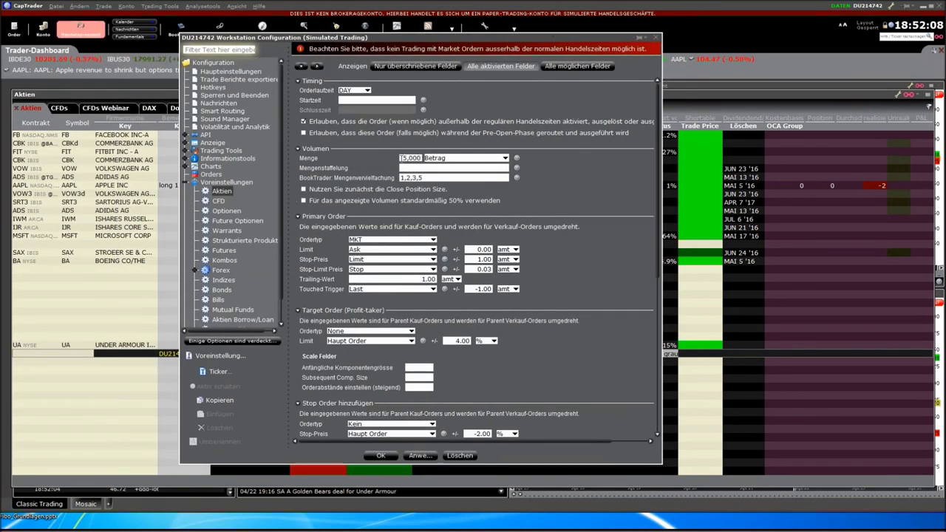
Step: Set the default order quantity for stocks to 125, measured in Aktien instead of Betrag, and confirm
double_click(401, 158)
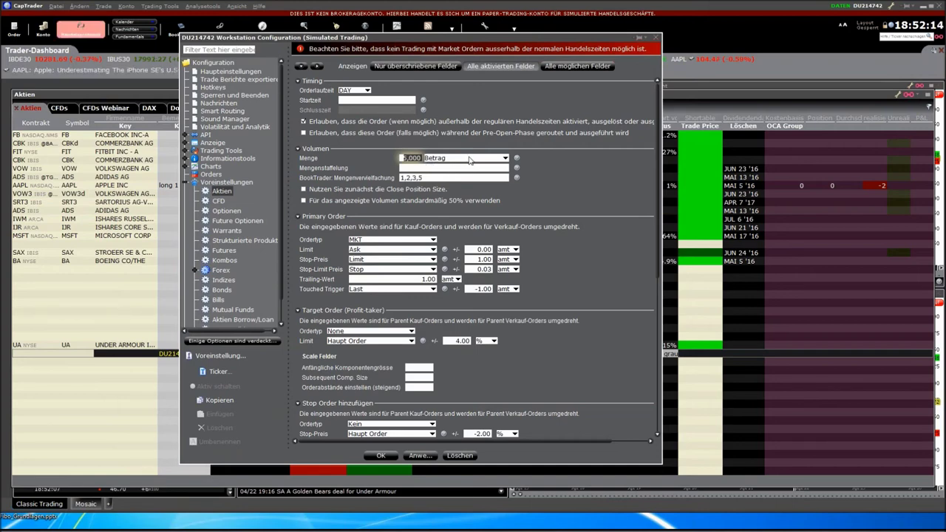
click(469, 158)
click(456, 169)
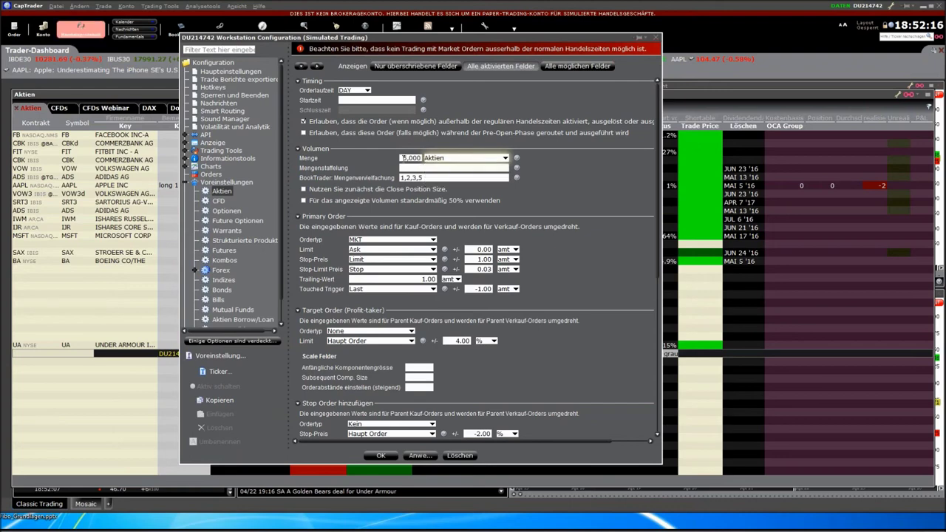
double_click(404, 157)
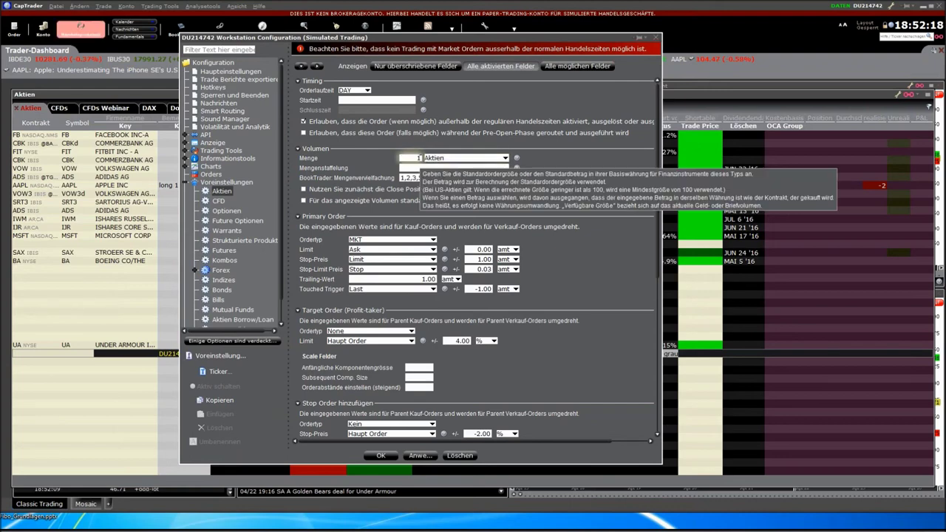
text(125)
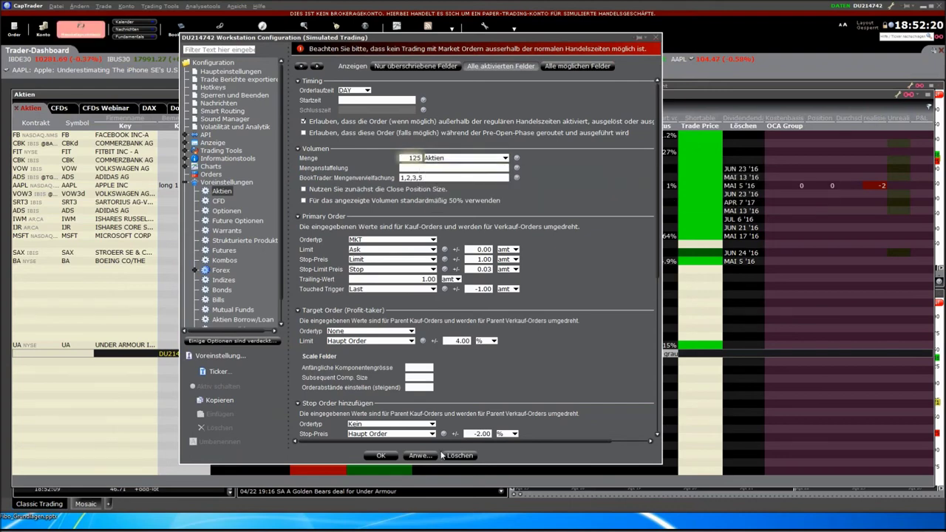
click(381, 455)
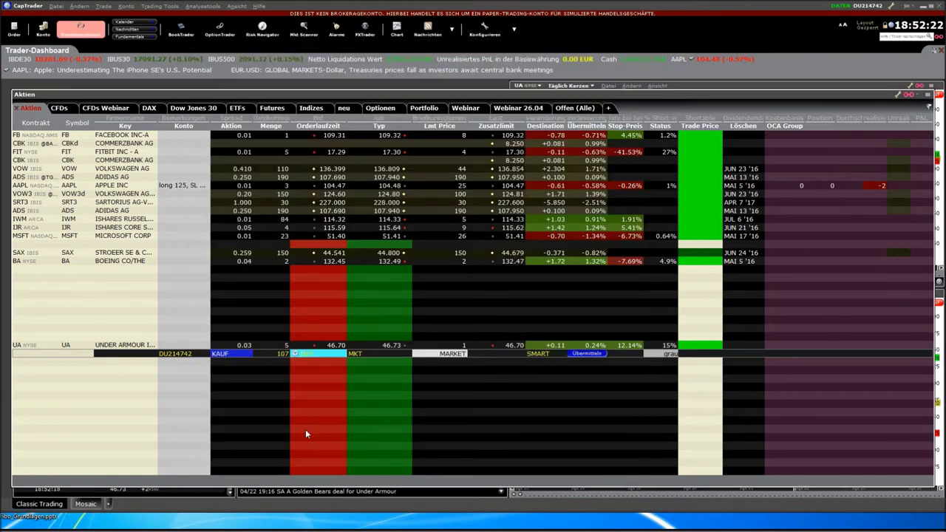
Step: Discard the pending Under Armour order and create a new market buy order with the preset quantity of 125
click(69, 355)
key(Delete)
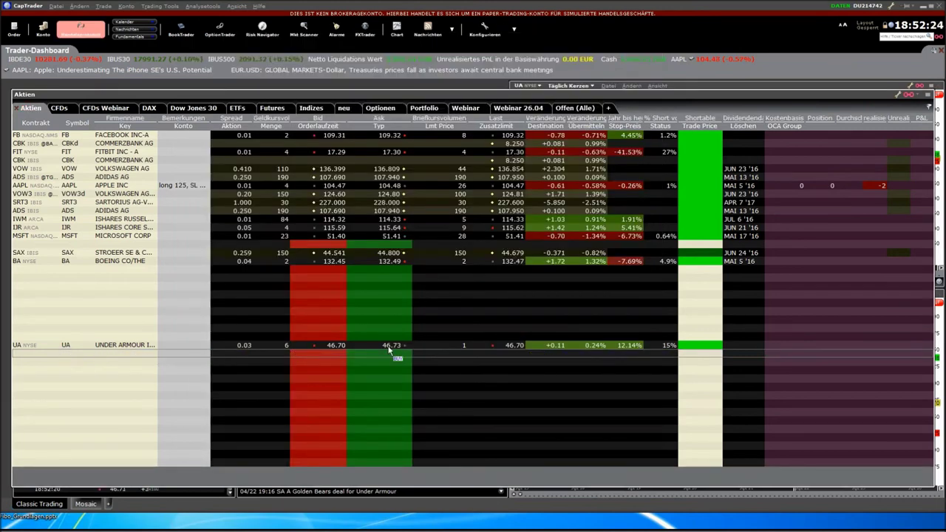
click(390, 348)
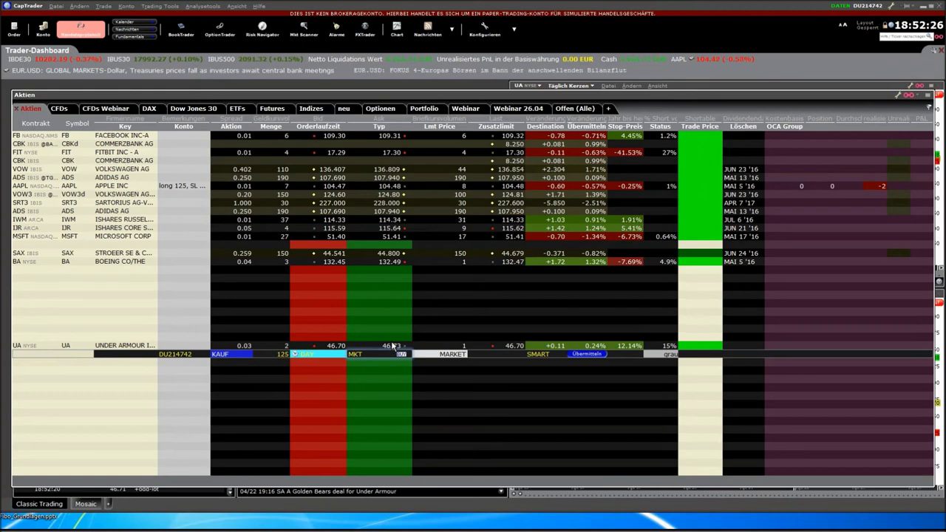
click(278, 355)
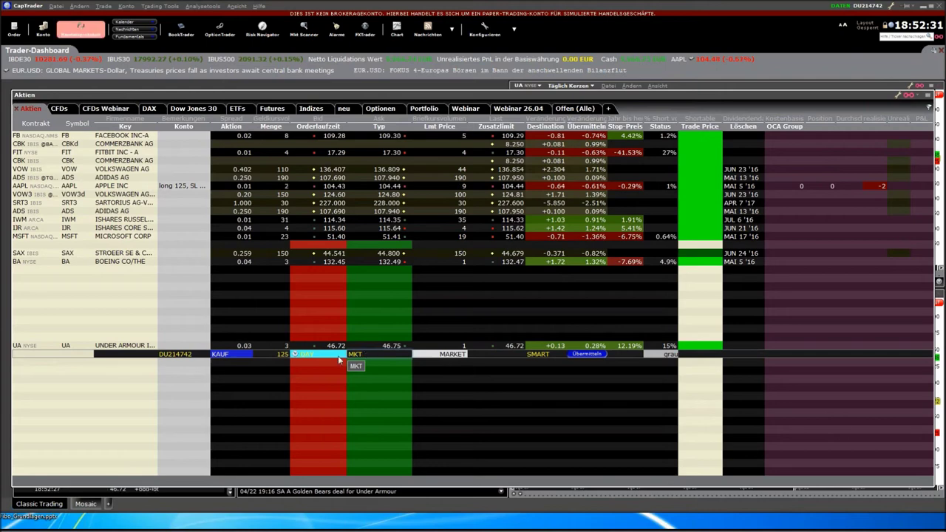
Step: Open the Under Armour order's presets and set the stock profit-taker type to LMT and the added stop order type to Stop
right_click(81, 357)
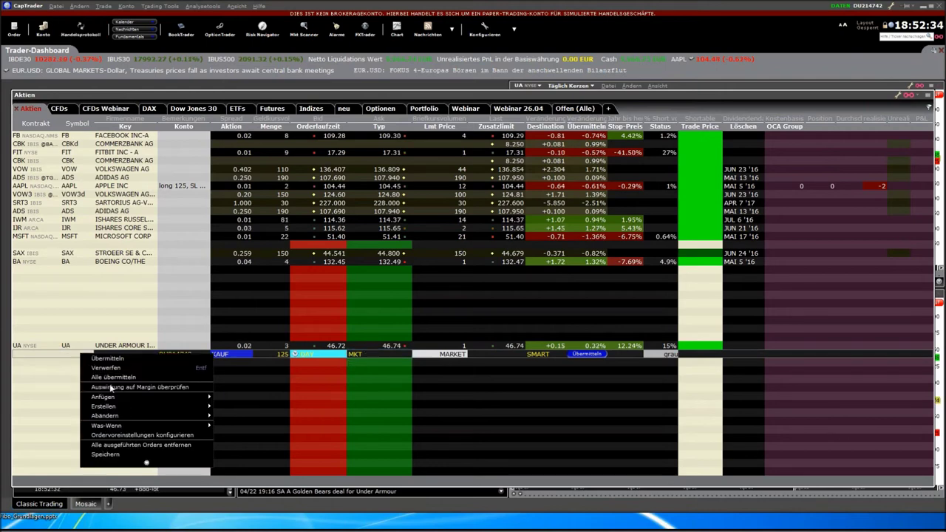
click(147, 436)
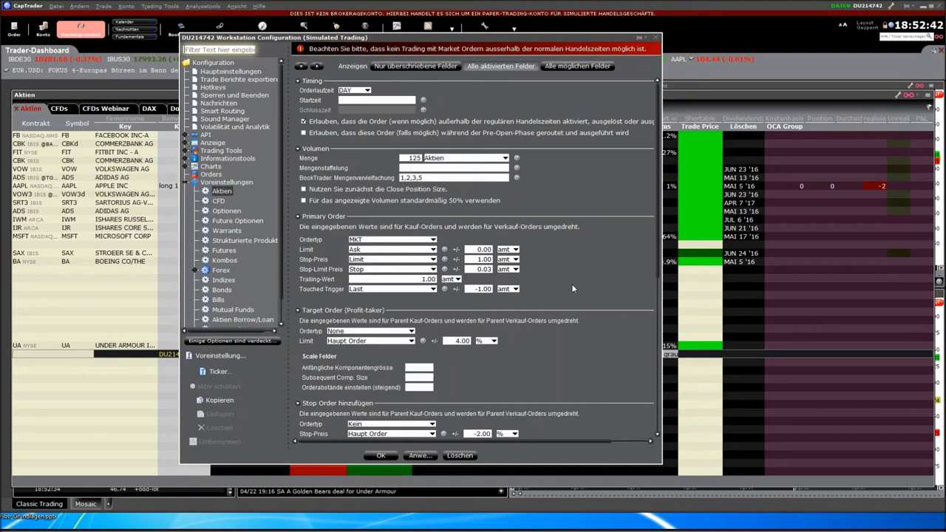
scroll(573, 288, down, 3)
click(378, 269)
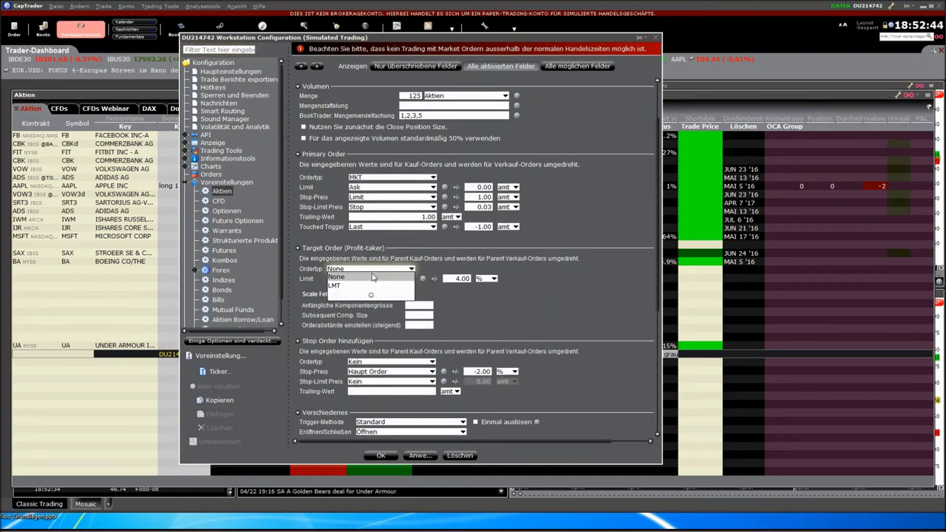
click(336, 286)
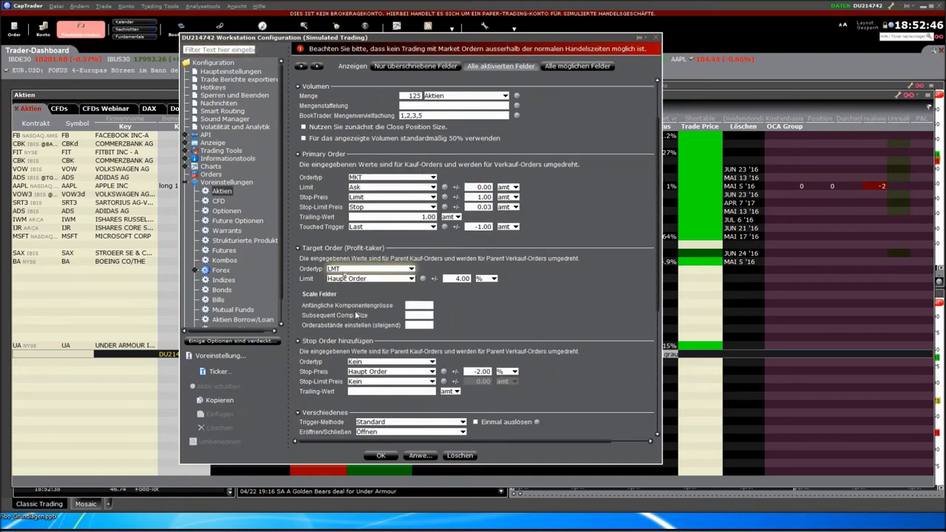
click(367, 363)
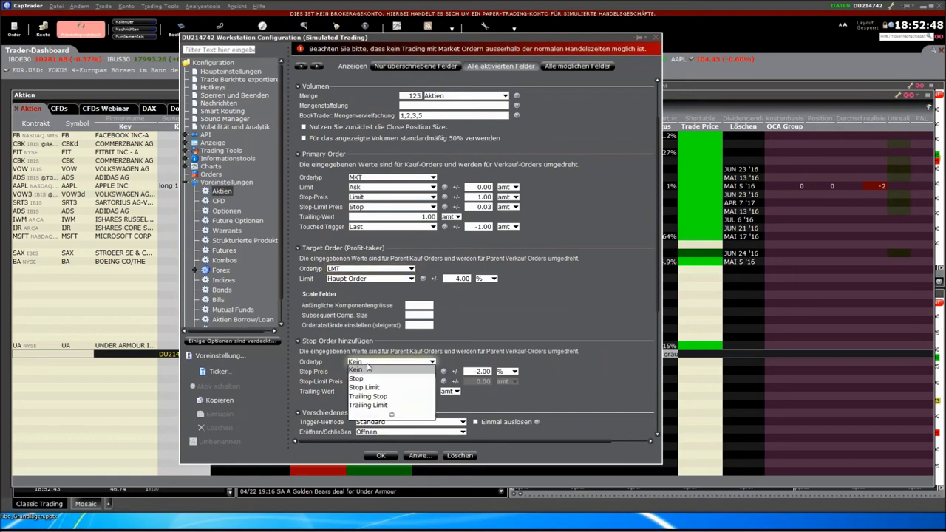
click(367, 378)
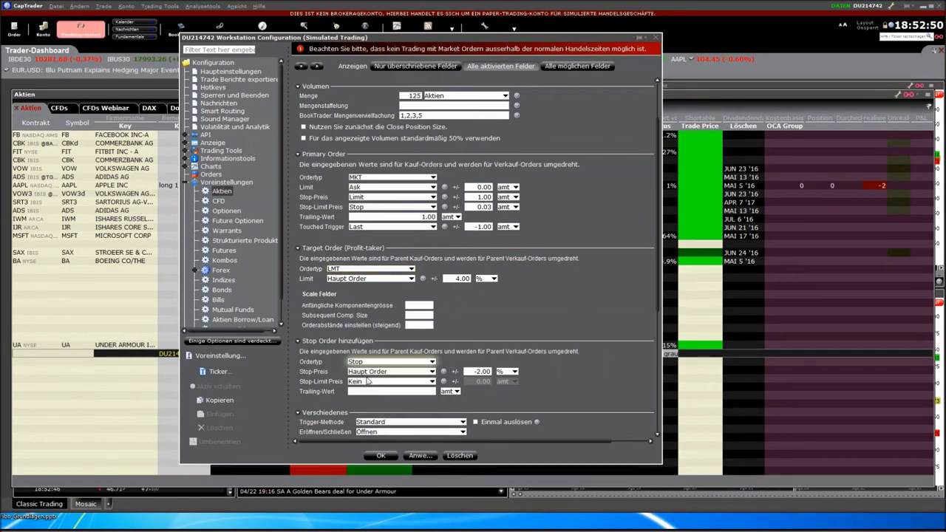
Step: Keep the profit target at 4.00 % and the stop price at -2.00 % from the Haupt Order, and save the stock presets
click(460, 278)
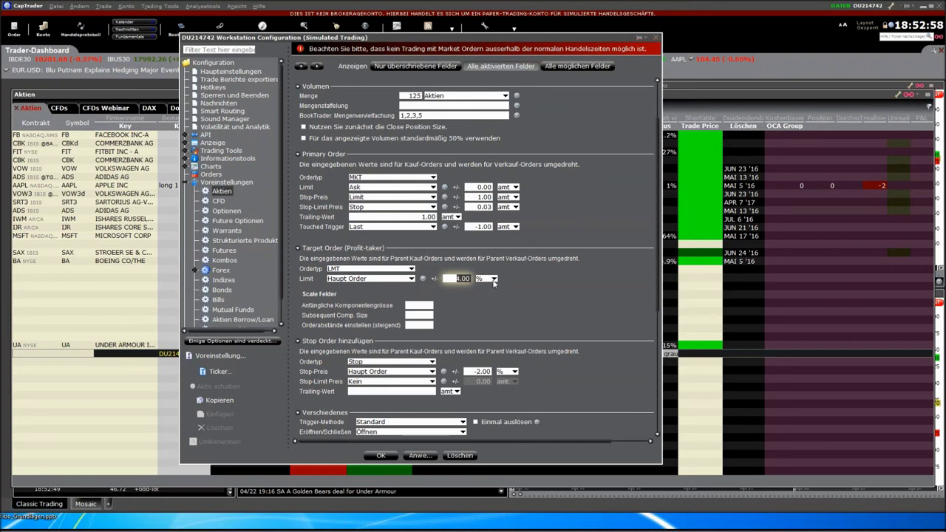
click(469, 371)
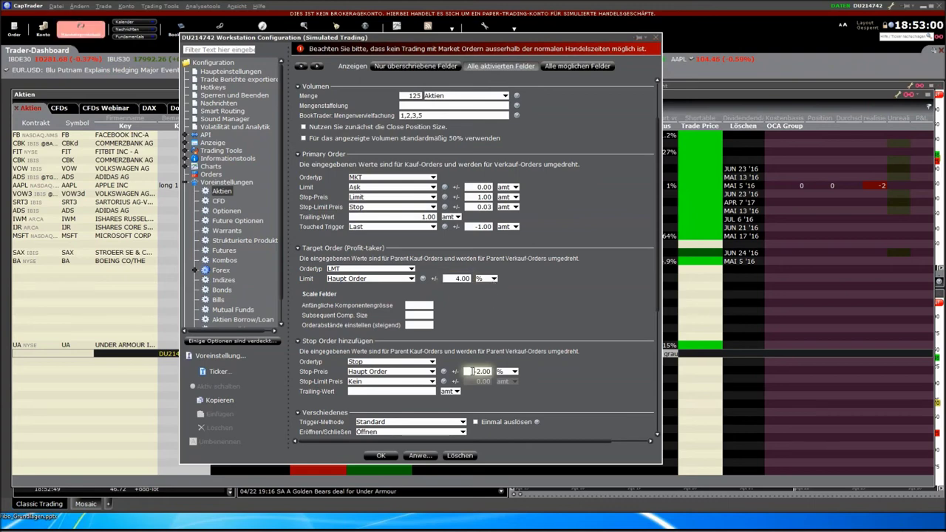
key(Delete)
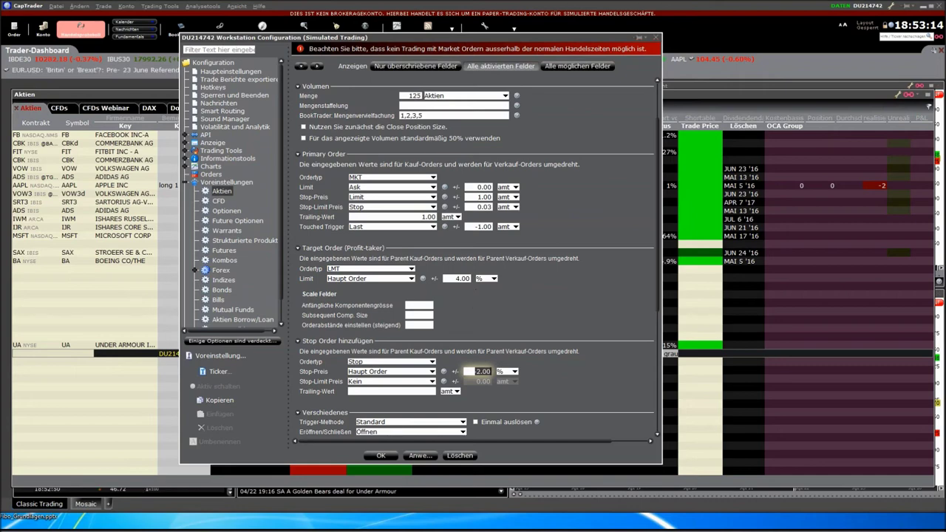
click(421, 456)
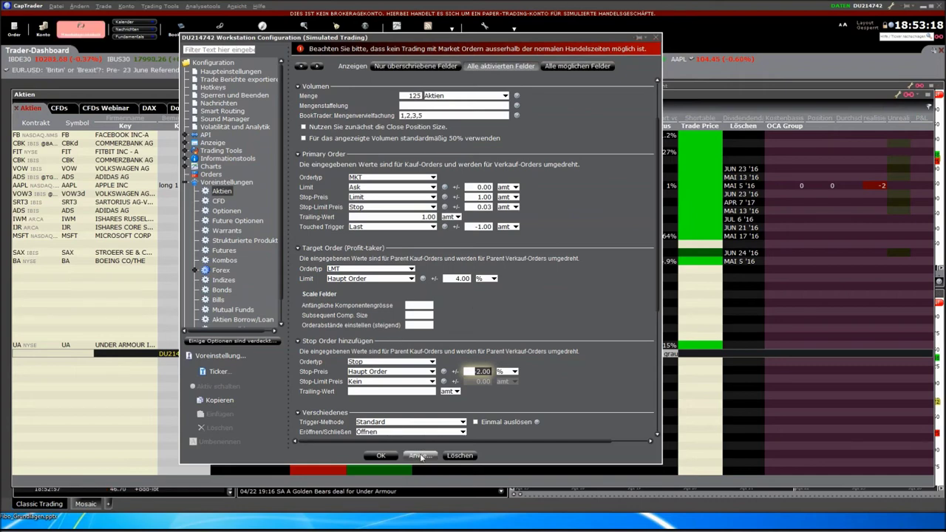
click(381, 455)
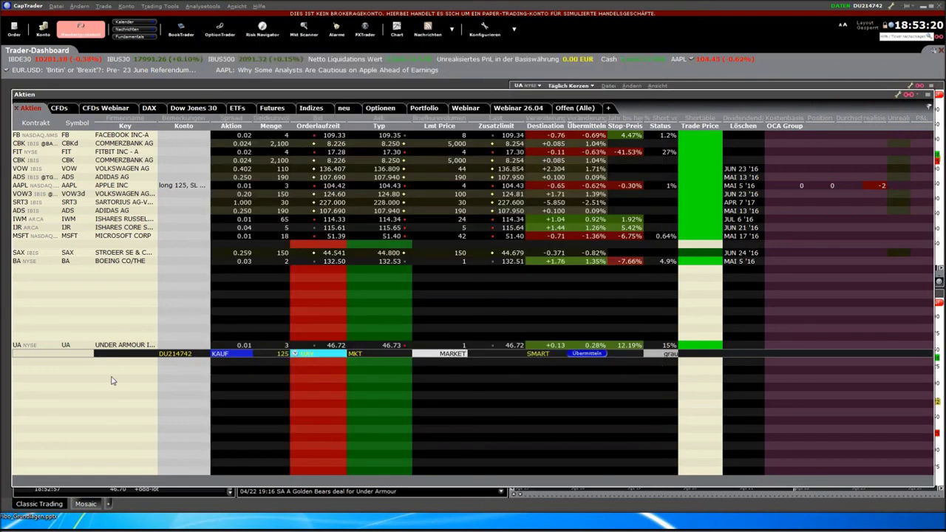
Step: Discard the pending Under Armour order and create a new 125-share market buy with attached limit and stop sell orders
click(63, 358)
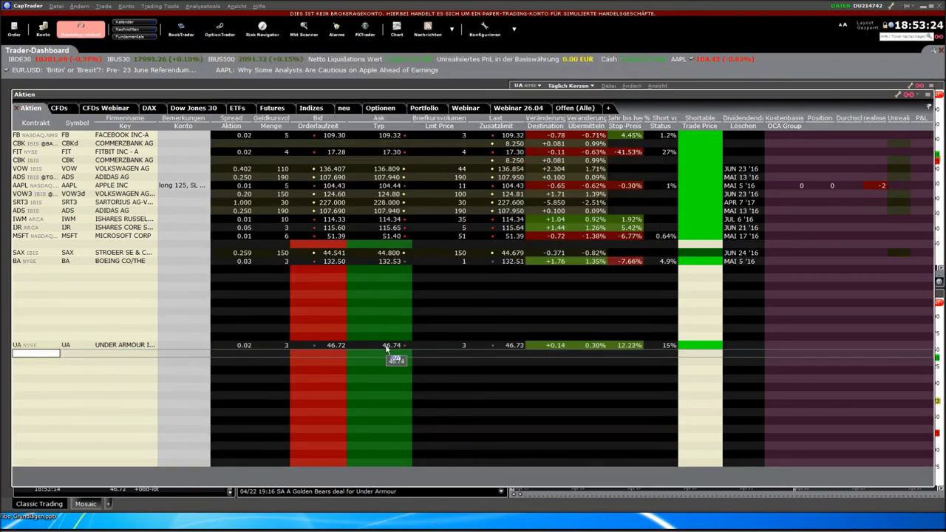
click(386, 349)
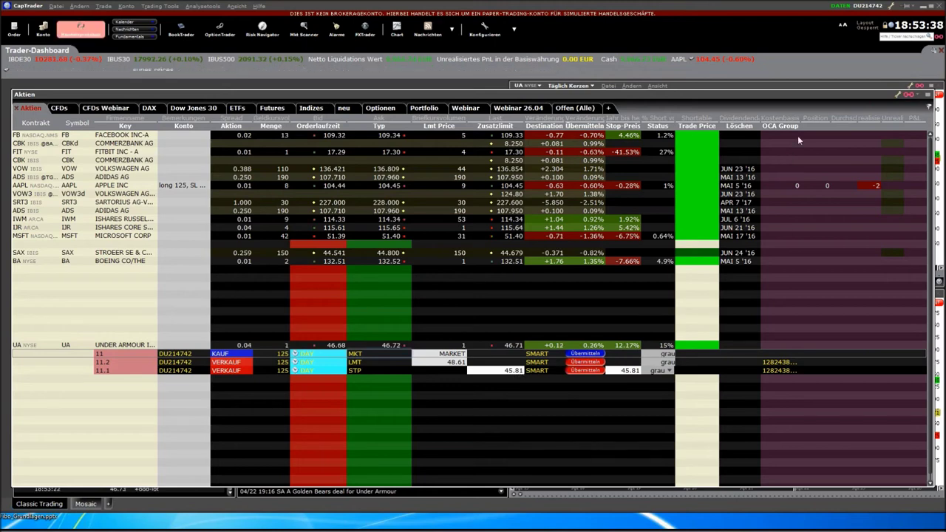
Step: Widen the OCA Group column and submit the Under Armour market buy together with its attached sell orders
drag(813, 119, 813, 116)
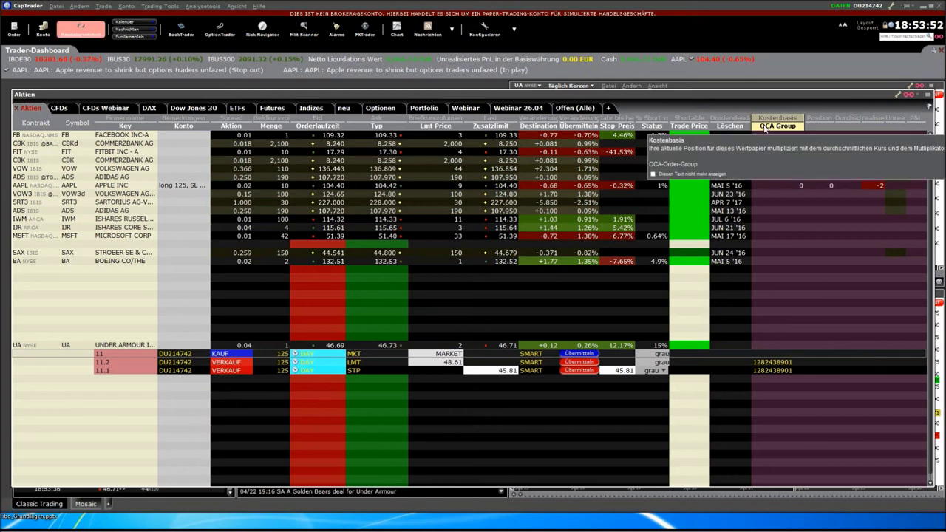
right_click(751, 116)
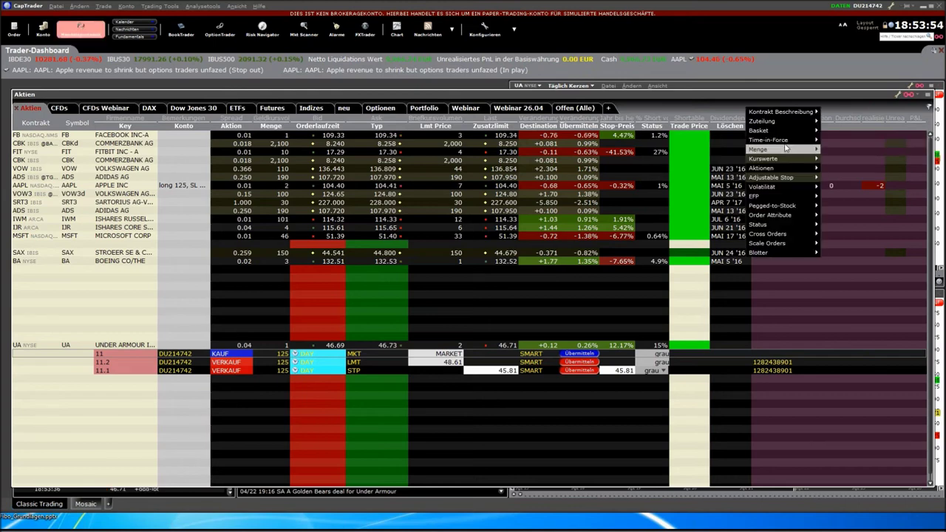
mouse_move(783, 170)
click(577, 354)
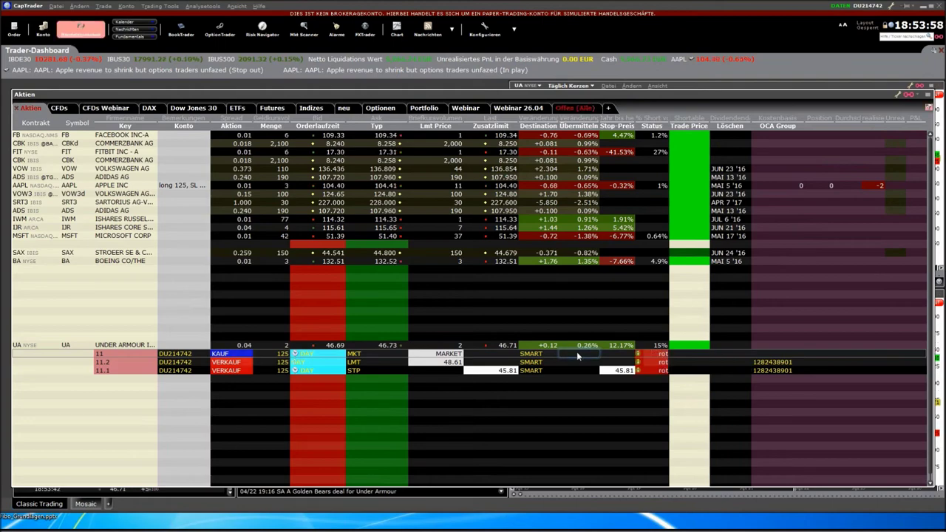
Step: Restore the Aktien watchlist to its smaller dashboard size and widen its Symbol column
click(933, 99)
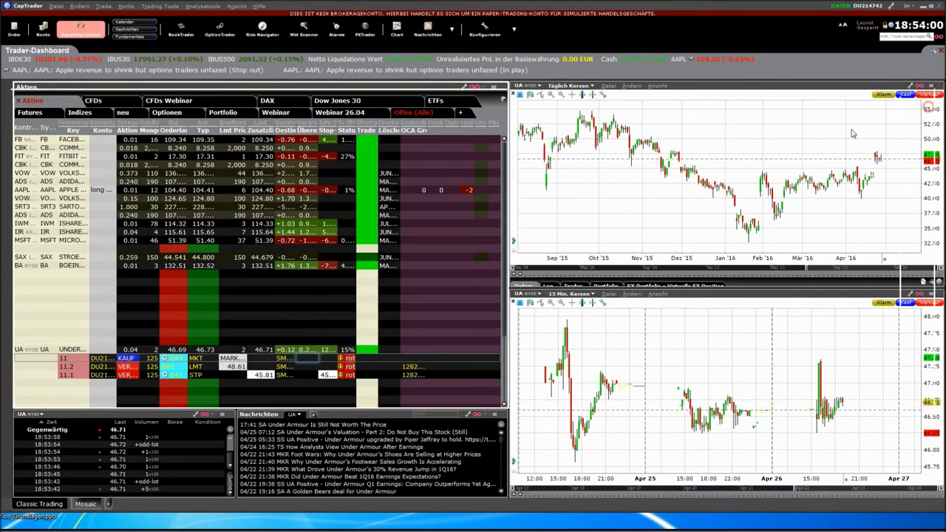
click(23, 350)
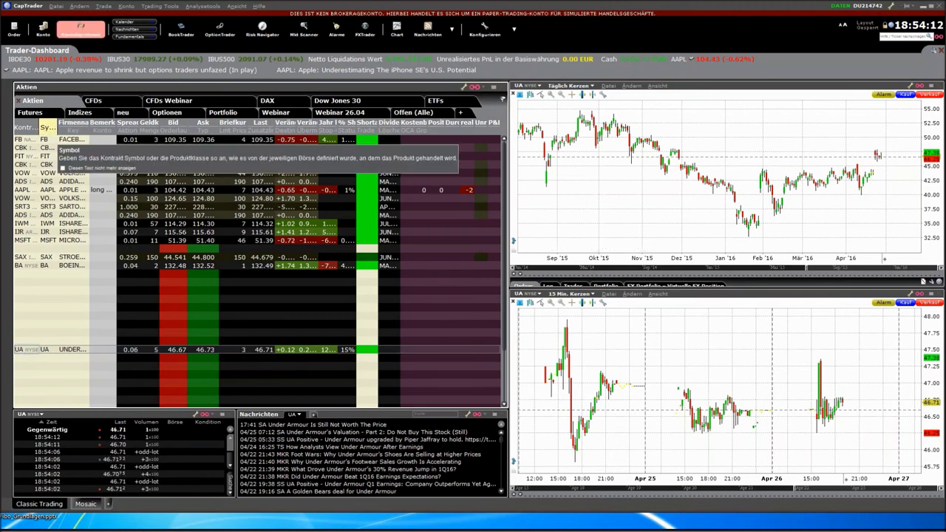
drag(57, 127, 79, 127)
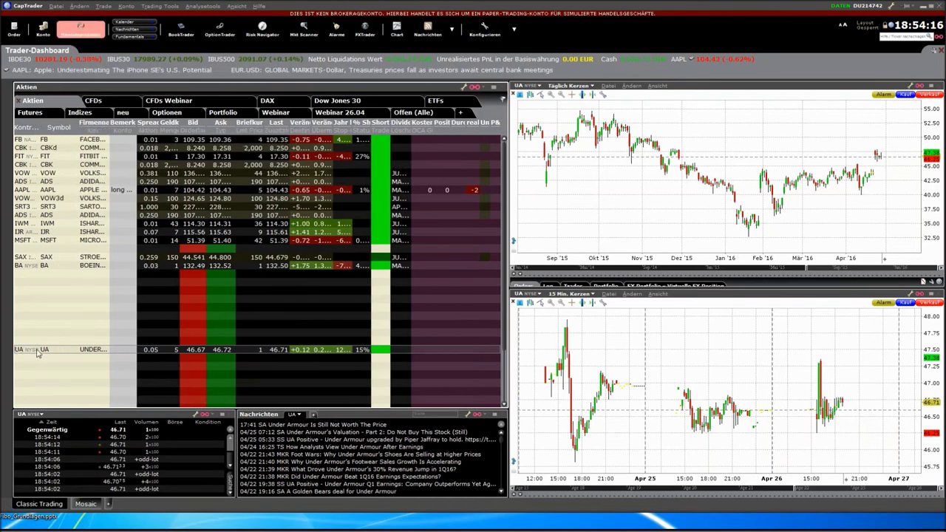
Step: Create a new Under Armour buy order for 125 shares, change it from market to LMT at 46.72 and submit it
click(223, 350)
click(229, 358)
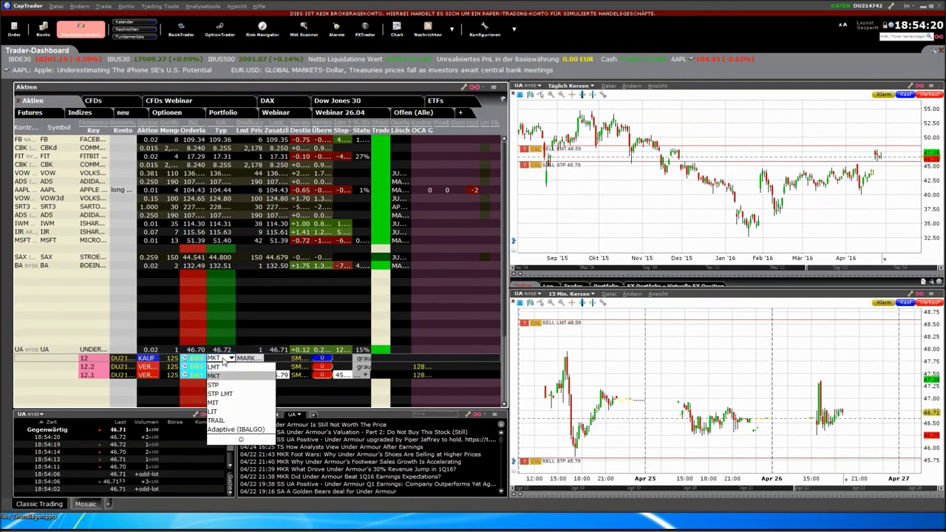
click(213, 367)
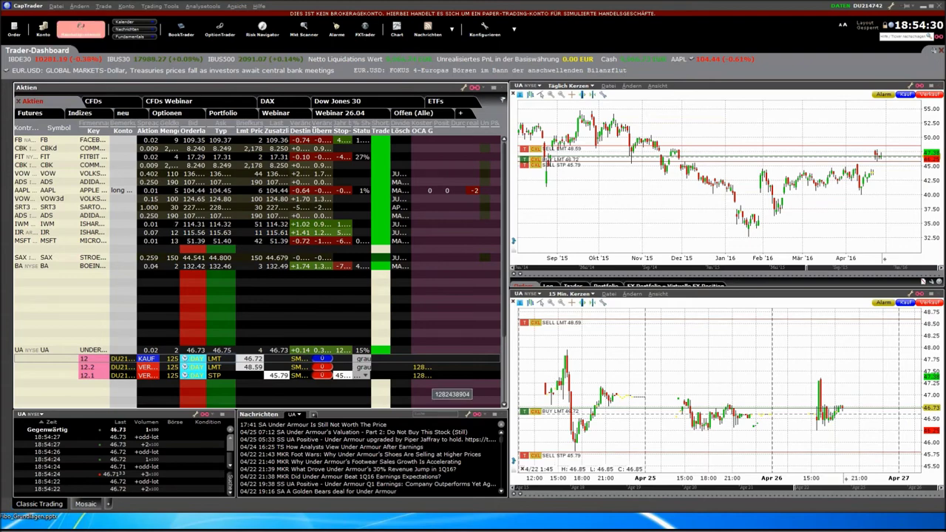
click(323, 360)
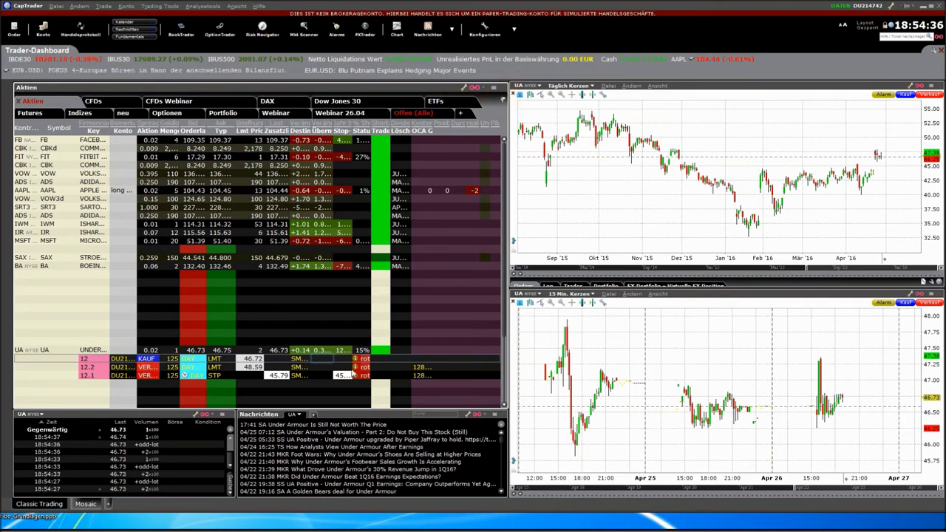
Step: Read the status reason of the Under Armour order and examine the account overview with its Erhältlich für den Handel section fully expanded
mouse_move(357, 360)
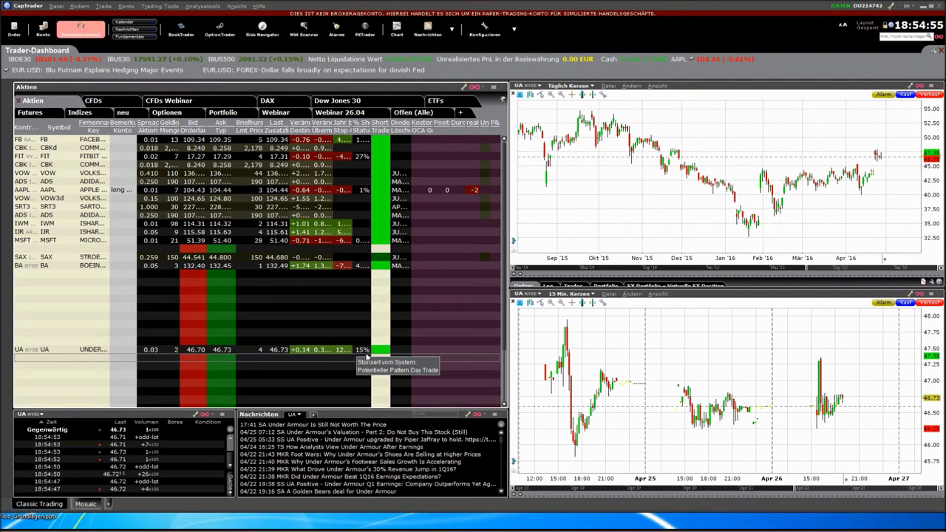
click(286, 360)
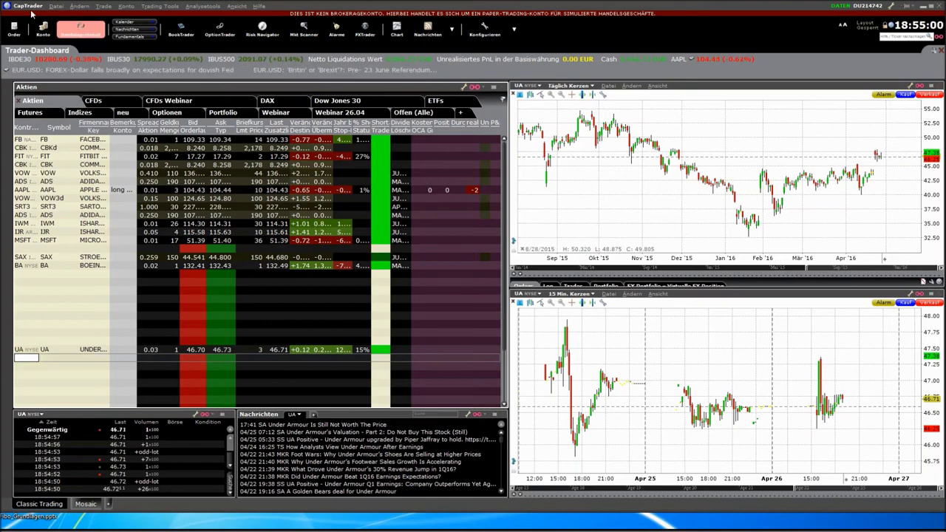
click(44, 30)
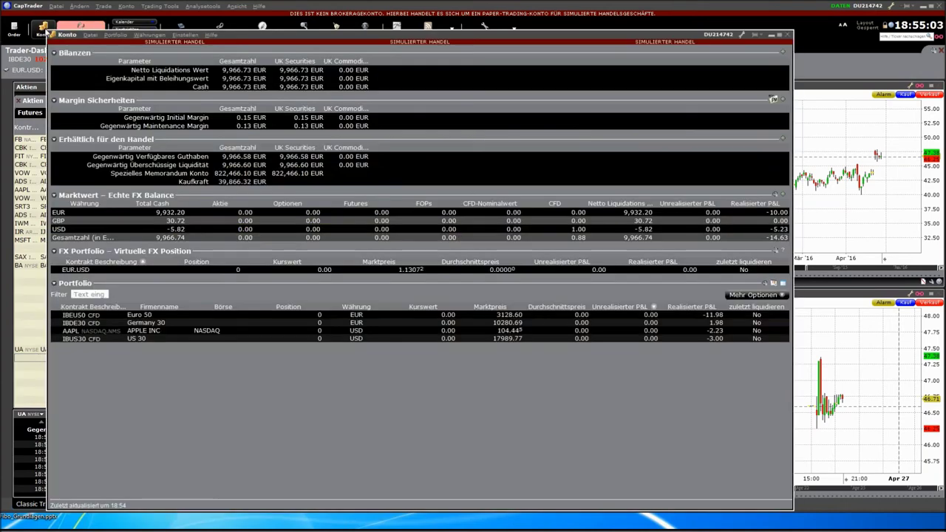
click(782, 139)
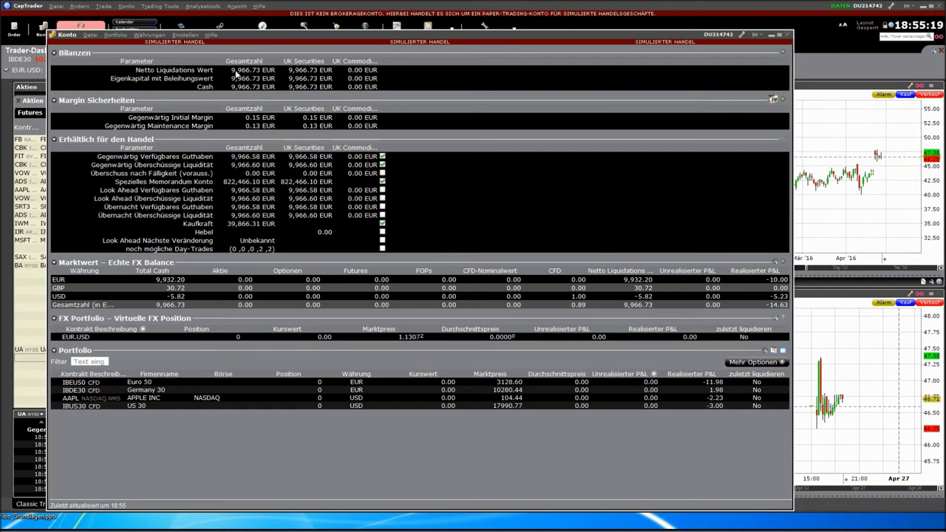
click(788, 35)
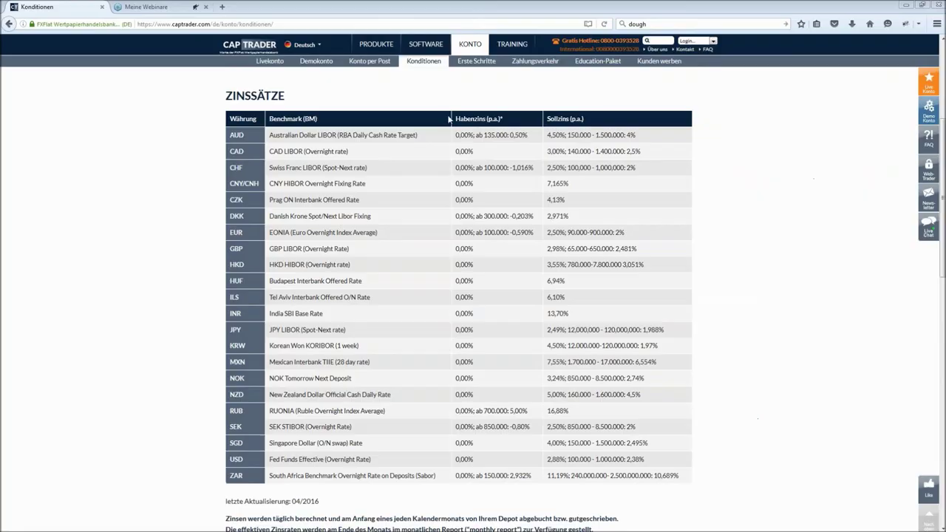
Step: Switch to the browser and open the Pattern Daytrader page from the footer of the CapTrader website's home page
click(237, 48)
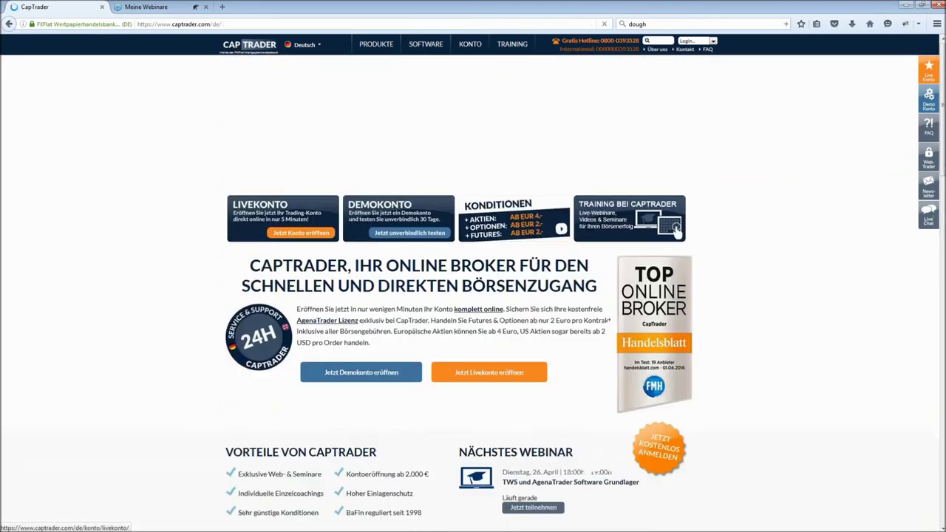
scroll(247, 235, down, 10)
scroll(248, 235, down, 8)
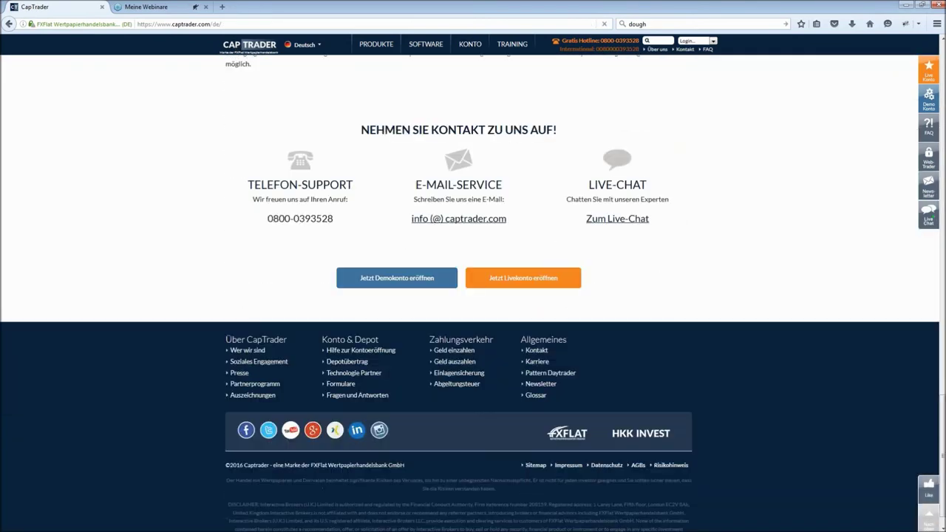
click(551, 346)
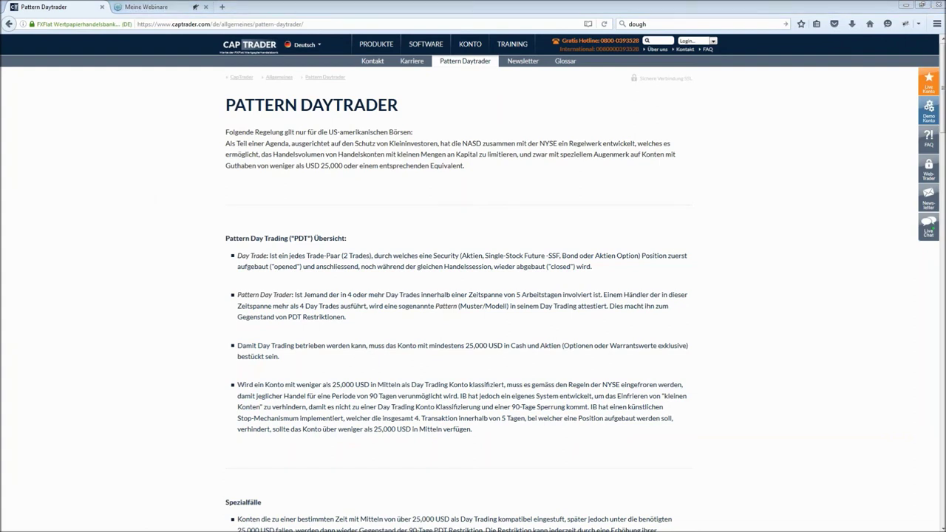
Step: Switch back to the CapTrader platform and move the Under Armour row up in the Aktien watchlist, closer to Boeing
key(alt+Tab)
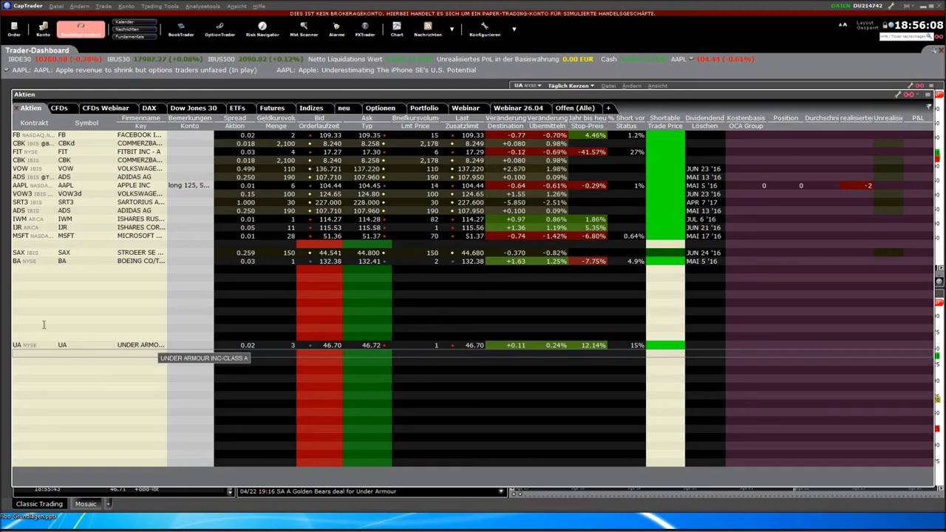
drag(30, 346, 30, 286)
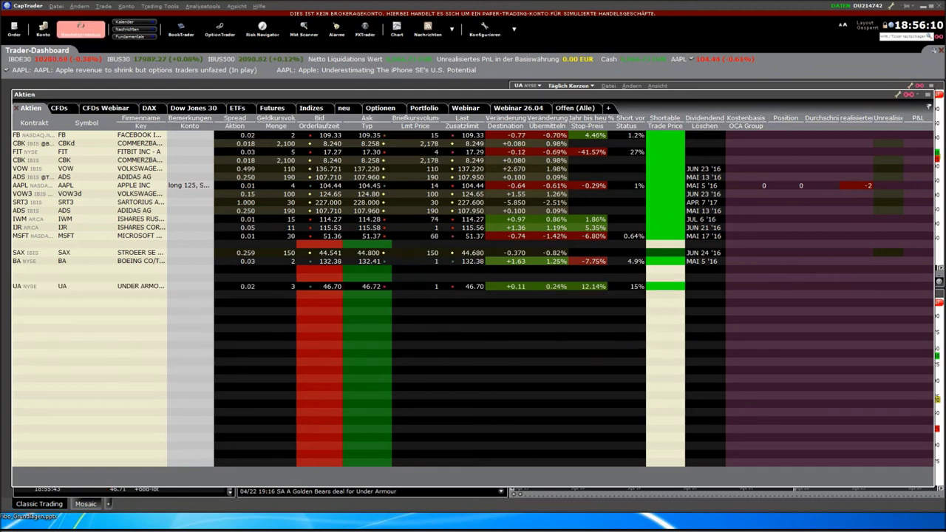
Step: Add the Microsoft NASDAQ CFD to the Aktien watchlist in an empty row below Under Armour
click(32, 310)
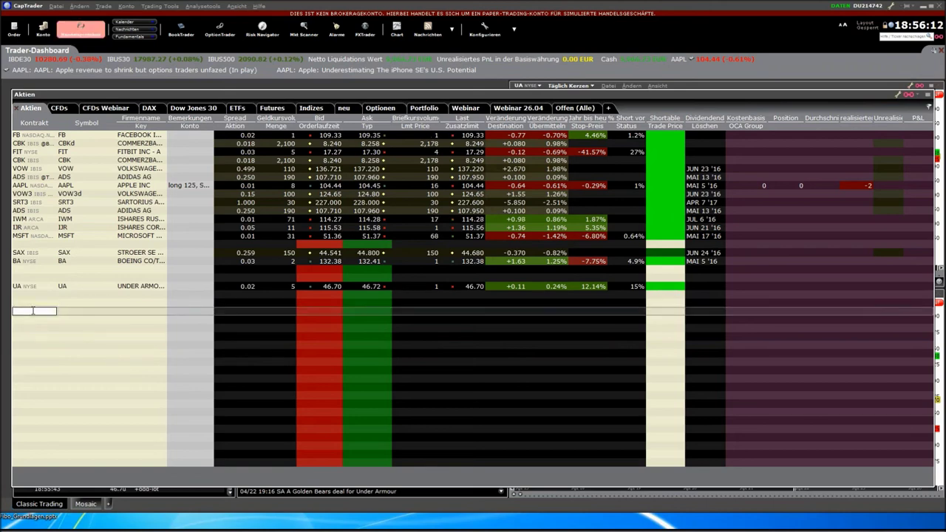
text(msft)
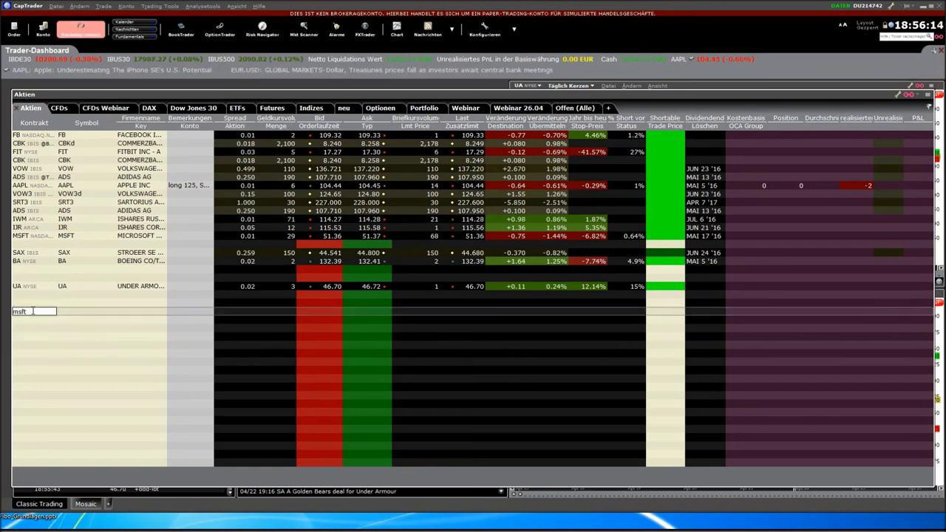
key(Return)
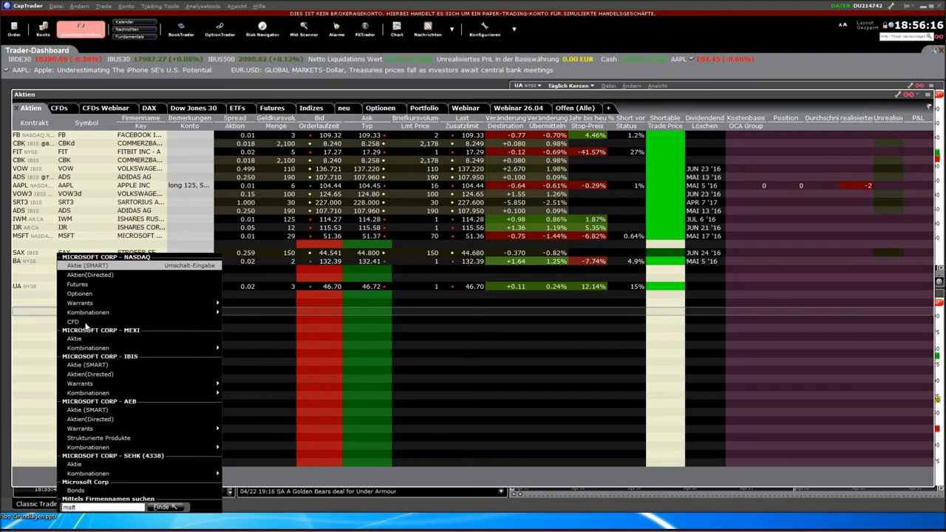
key(Return)
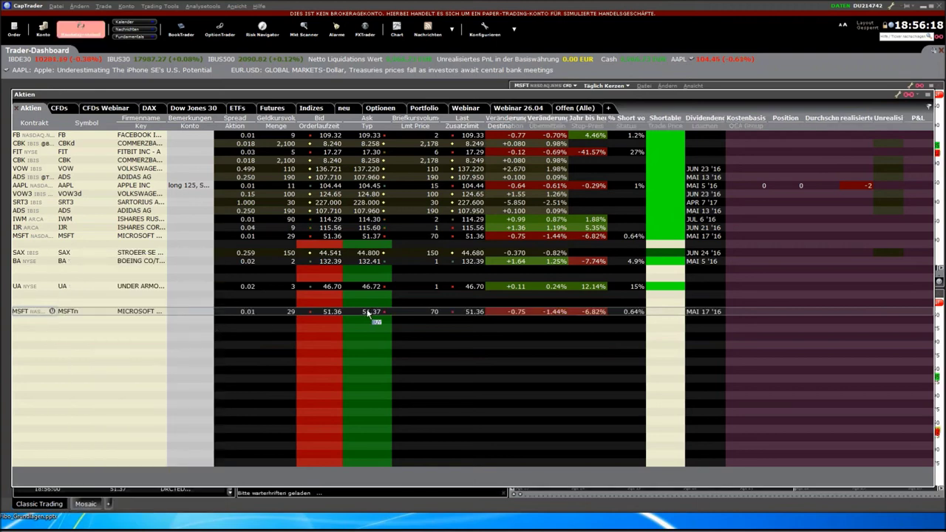
Step: From a new Microsoft CFD buy order, open the CFD order presets and set the target order to LMT at 4 % from the main order
click(369, 311)
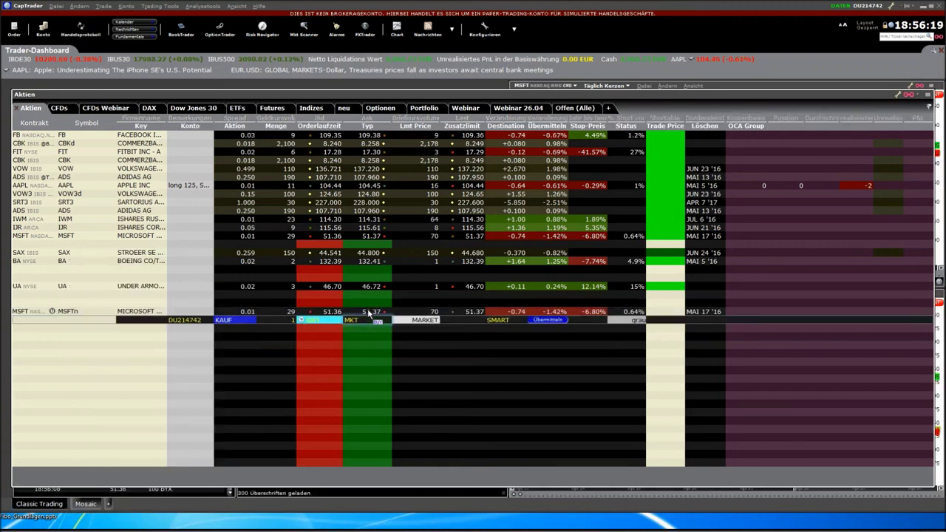
right_click(95, 323)
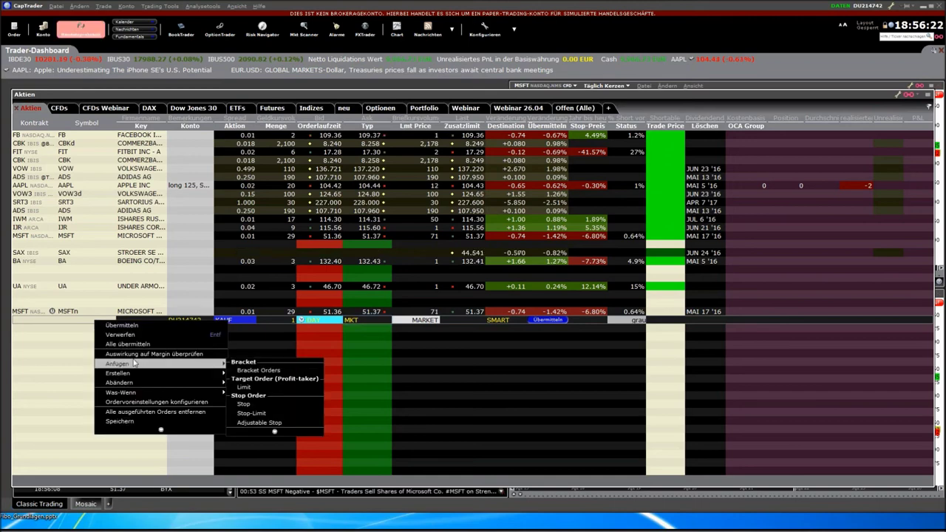
click(144, 403)
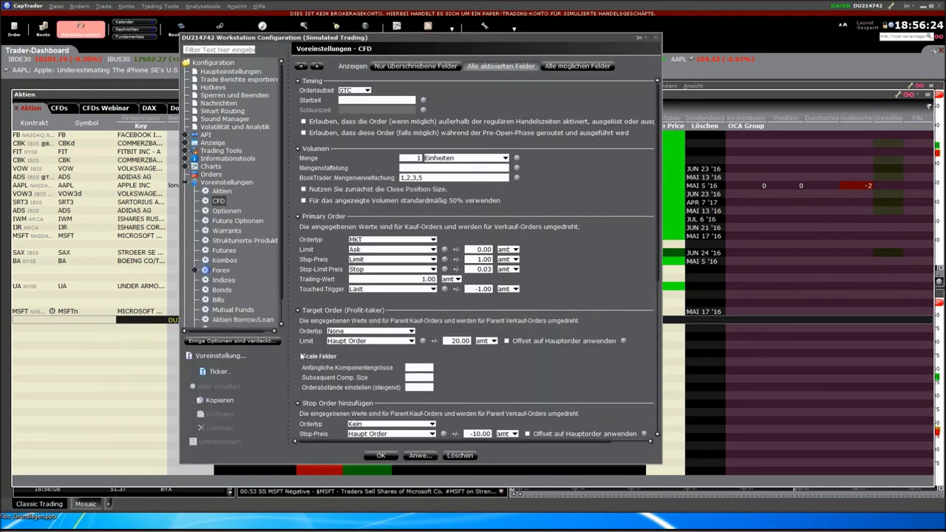
click(366, 331)
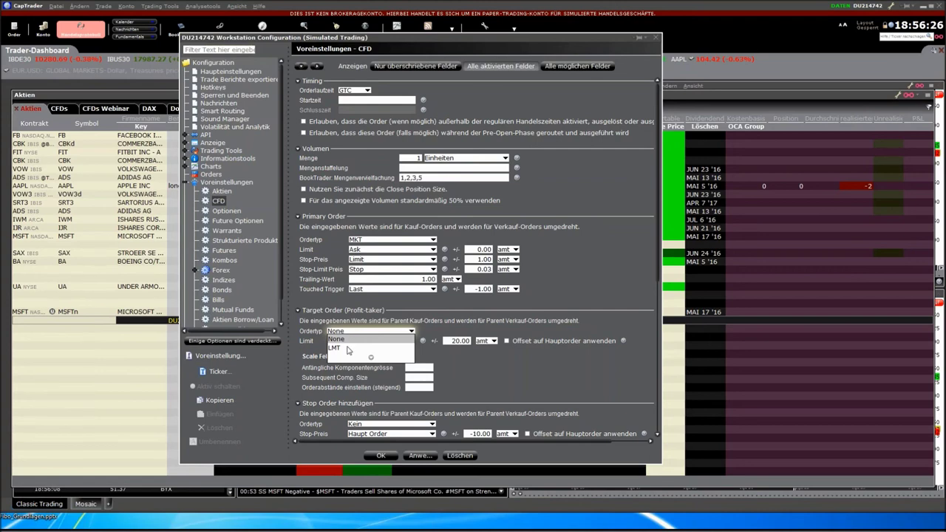
click(348, 352)
click(453, 340)
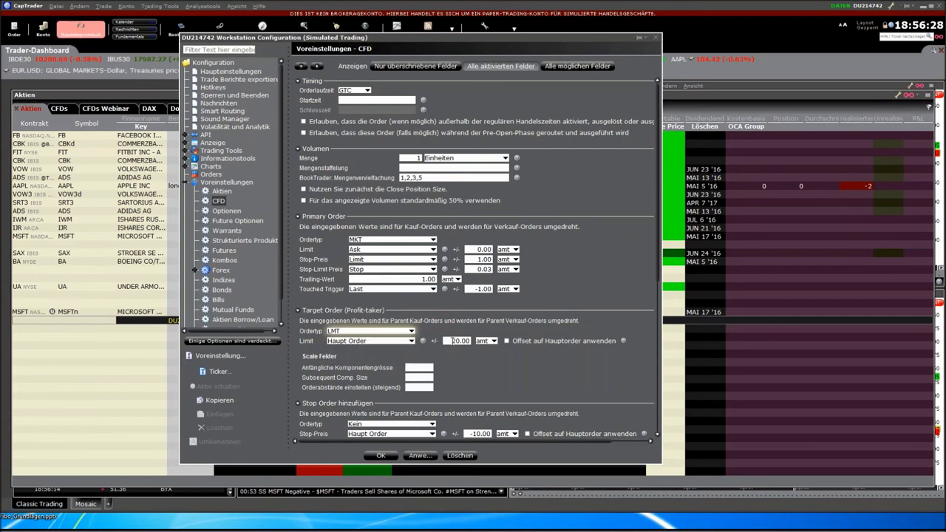
click(492, 340)
click(484, 358)
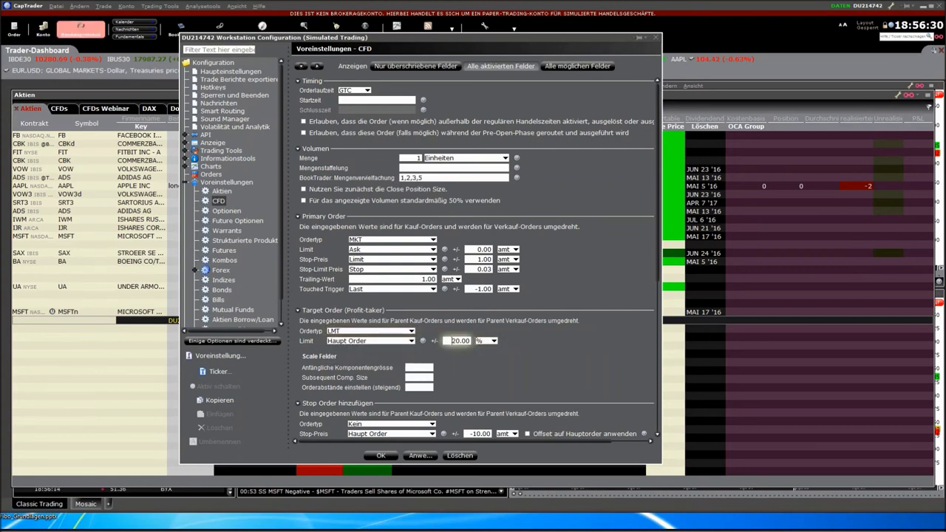
drag(452, 341, 477, 342)
text(4)
Step: Set the attached stop order in the CFD presets to type Stop with a stop price offset of -2 % from the main order
scroll(475, 354, down, 2)
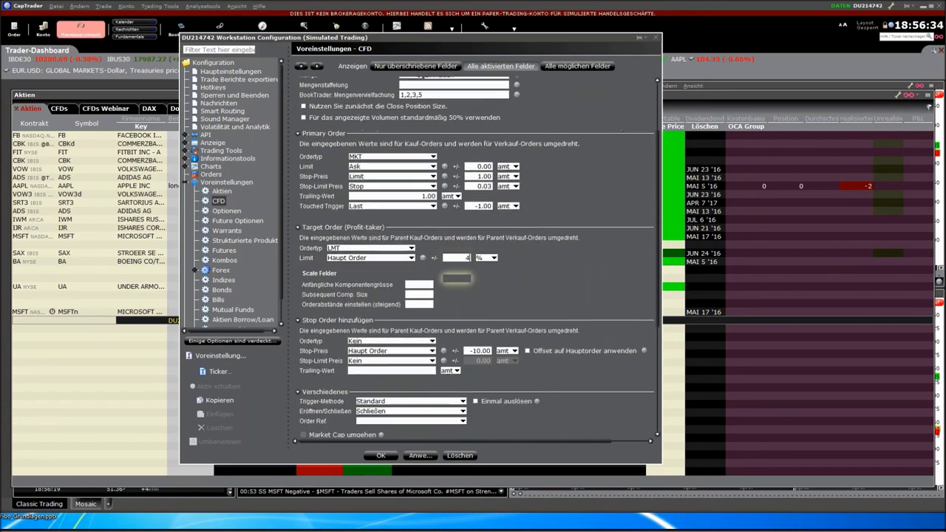
click(390, 340)
click(366, 358)
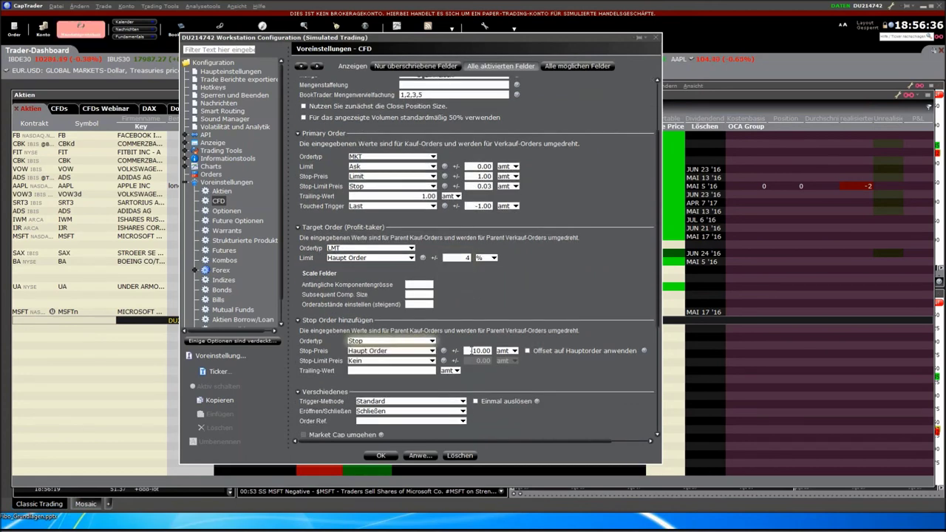
click(476, 350)
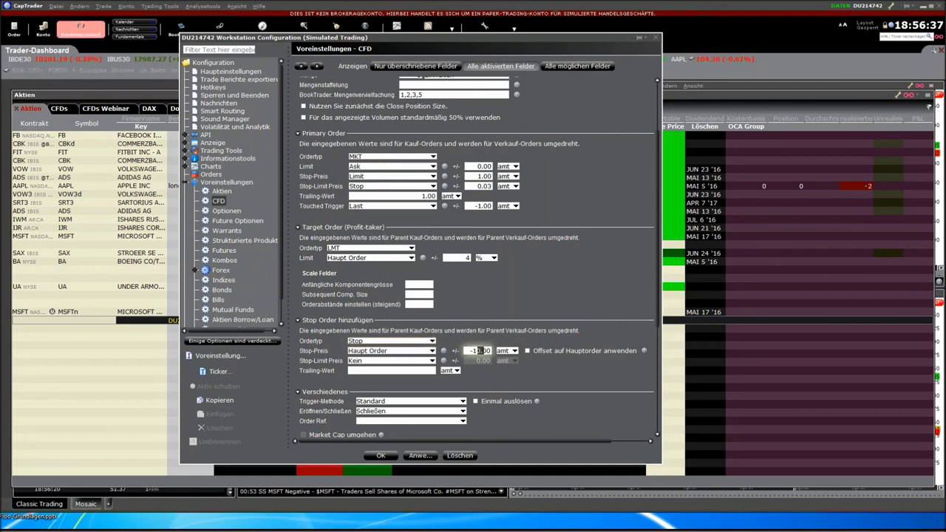
key(BackSpace)
key(BackSpace)
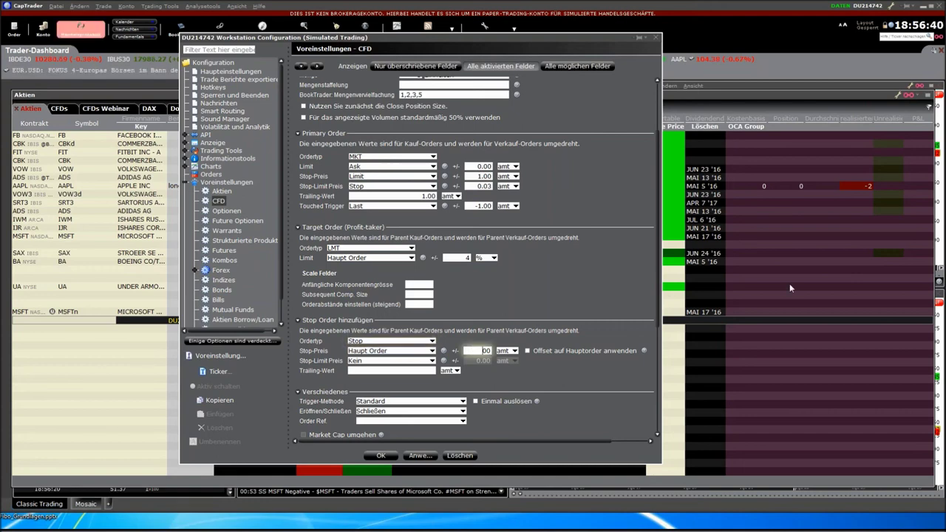
key(BackSpace)
key(BackSpace)
text(-2)
click(516, 351)
click(509, 368)
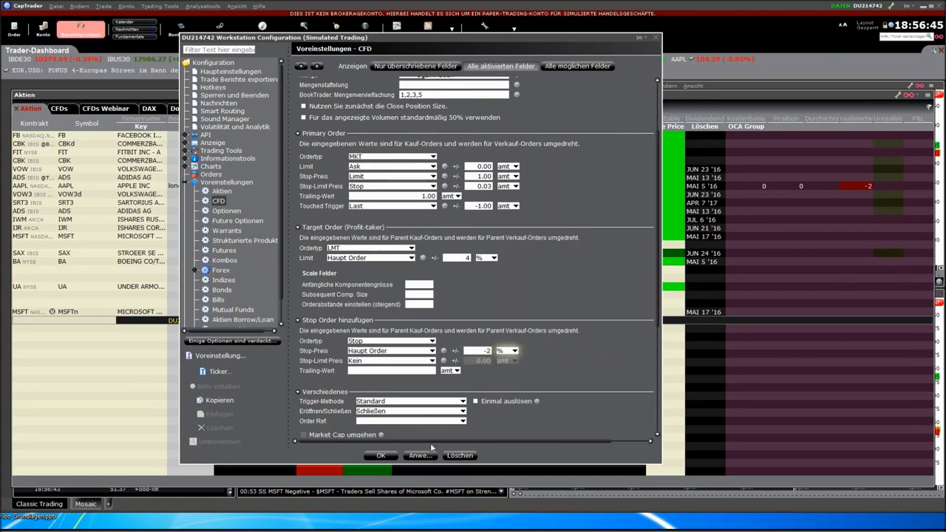
Step: Set the default quantity in the CFD presets to 100 units and save the presets
scroll(584, 301, up, 3)
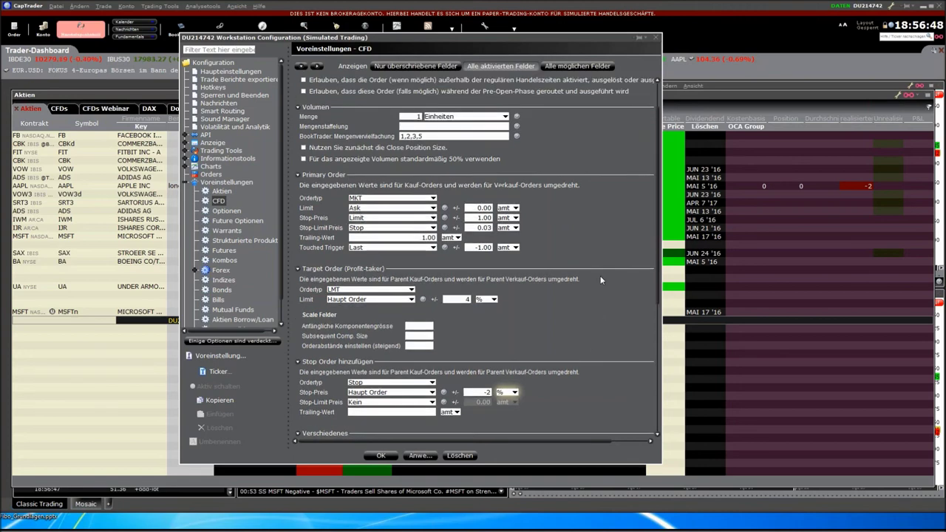
click(419, 158)
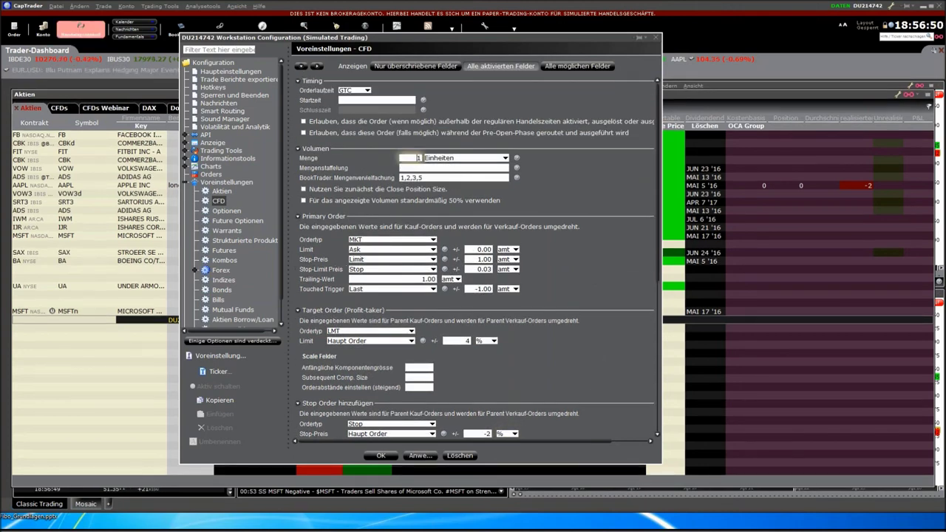
text(100)
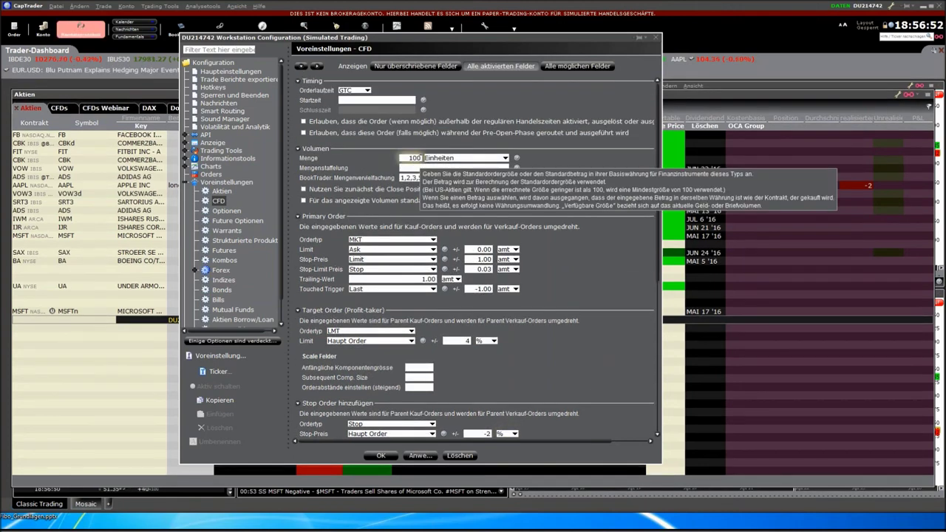
scroll(593, 239, down, 4)
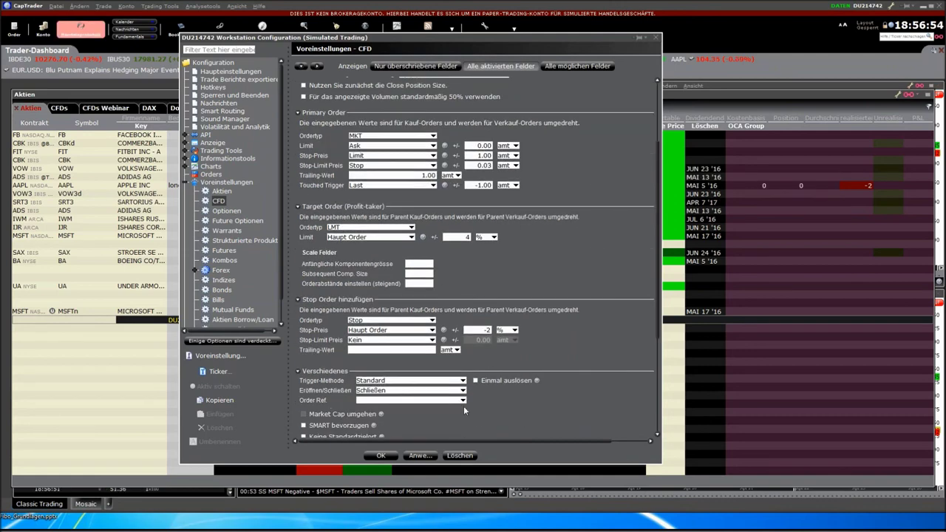
click(381, 455)
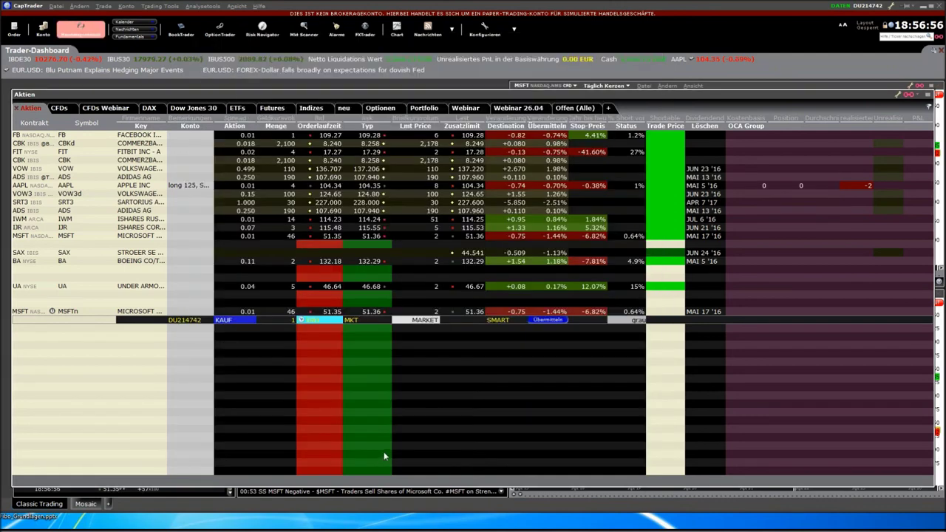
Step: Replace the draft with a new Microsoft CFD buy order using the saved presets, restore the watchlist beside the charts and submit the order
click(48, 322)
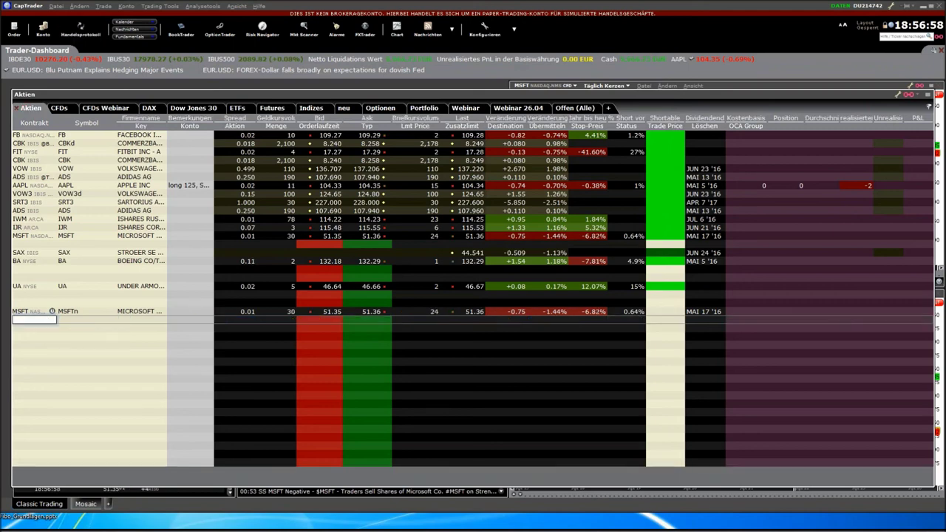
click(367, 313)
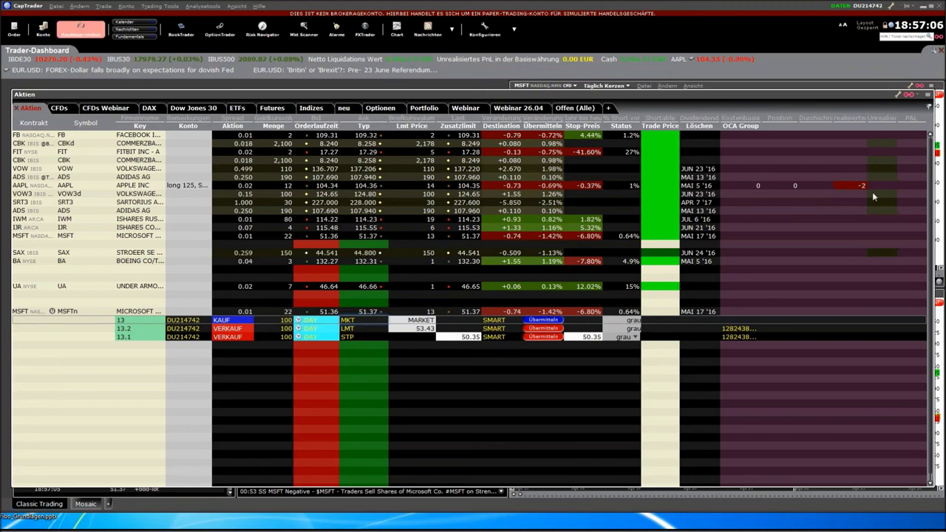
click(928, 97)
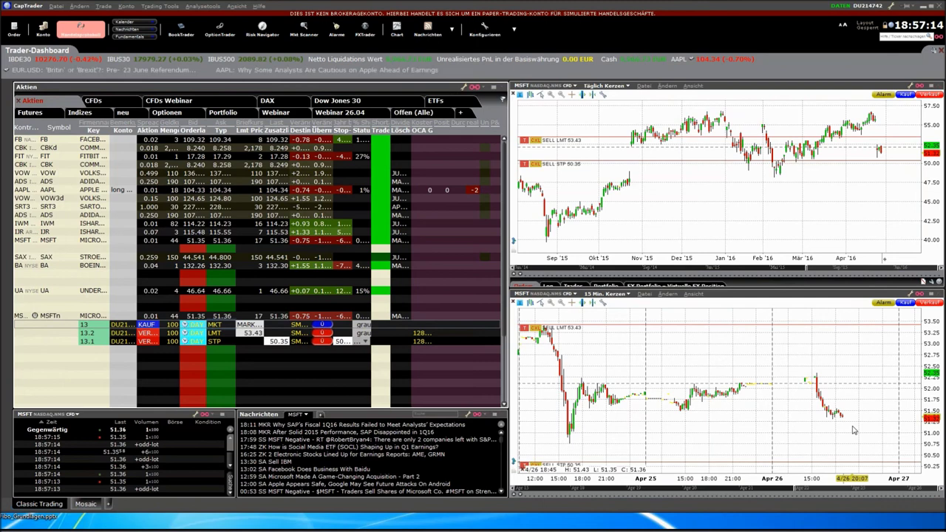
click(322, 326)
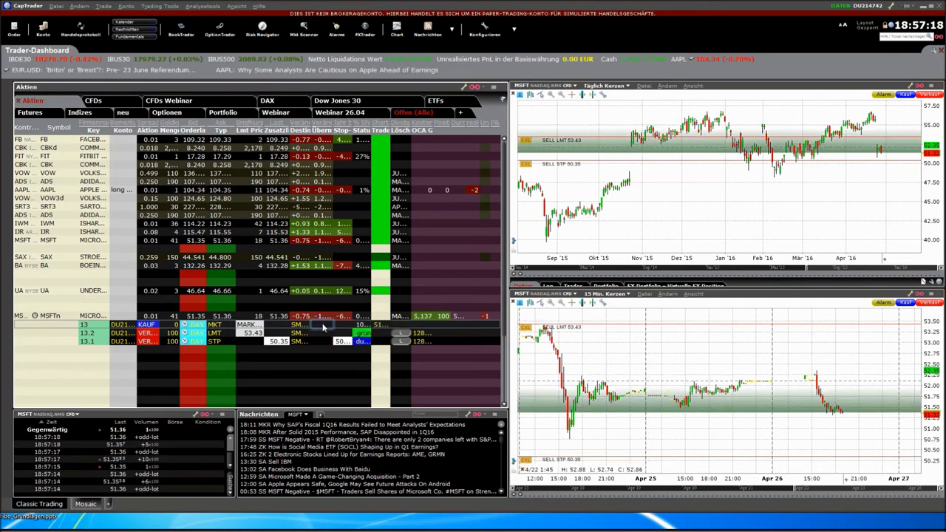